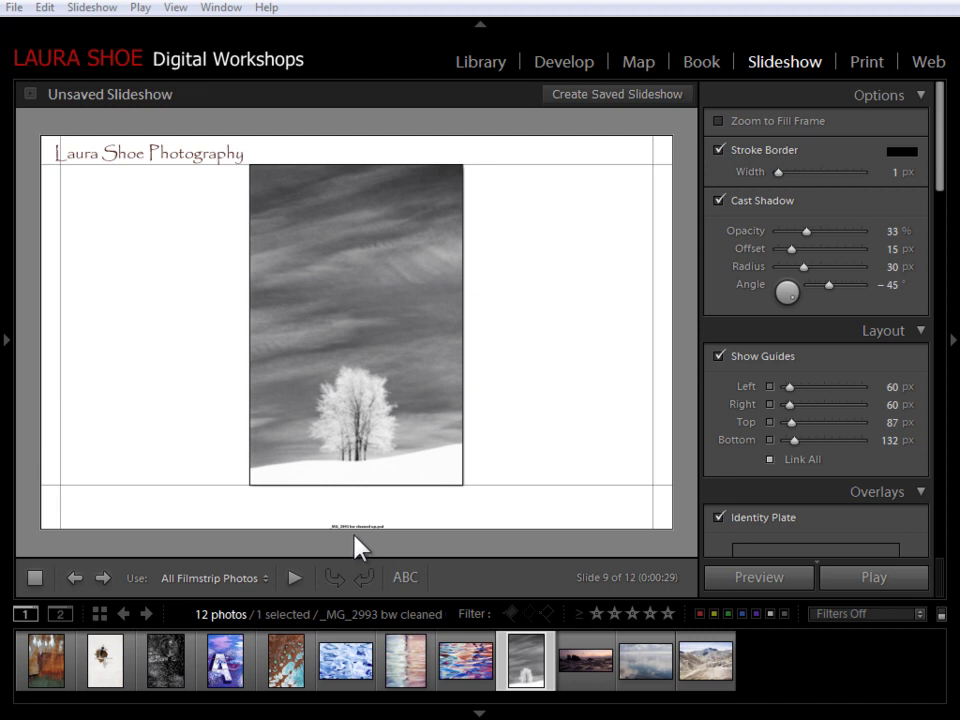
# Delete the file name text overlay beneath the tree photo on the slide
pyautogui.click(357, 527)
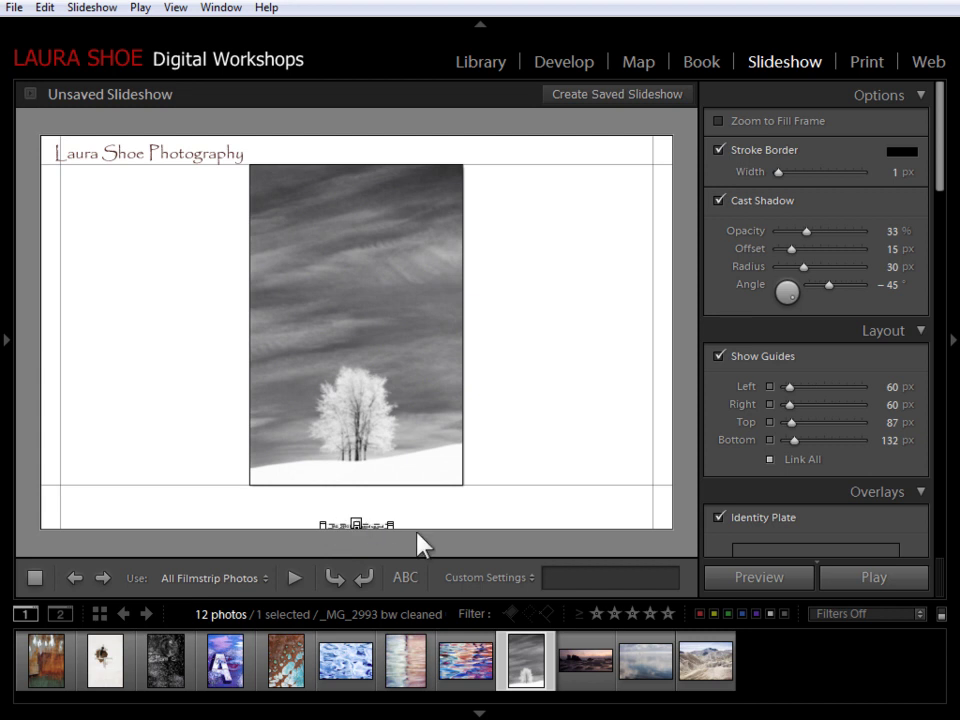
pyautogui.press('Delete')
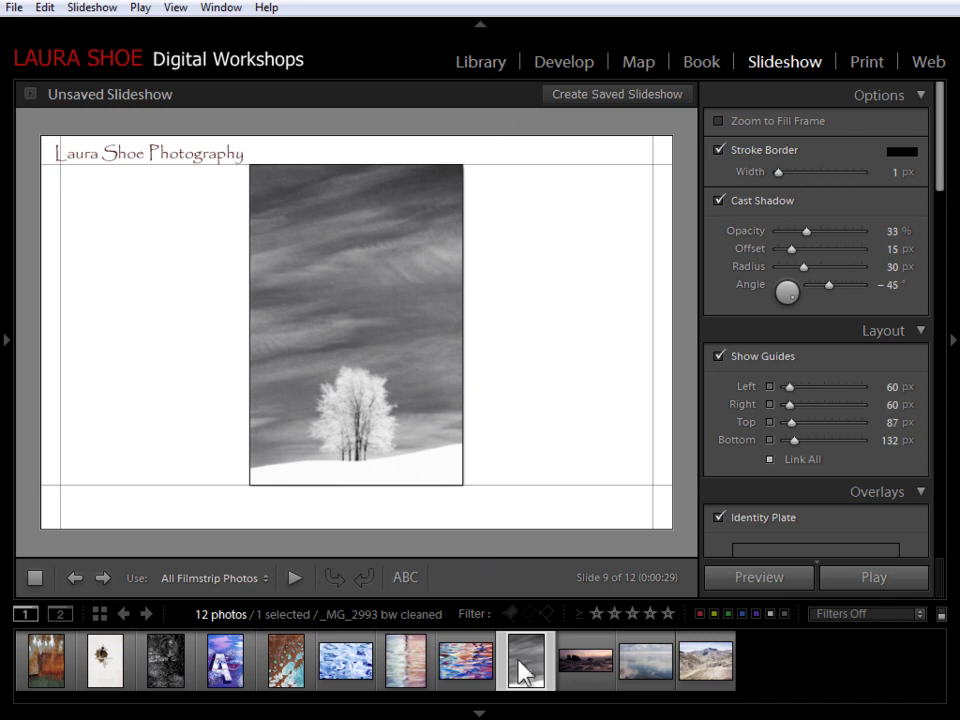
# Examine the Title fields of the last four photos in the Library module, using the Default metadata view
pyautogui.click(485, 66)
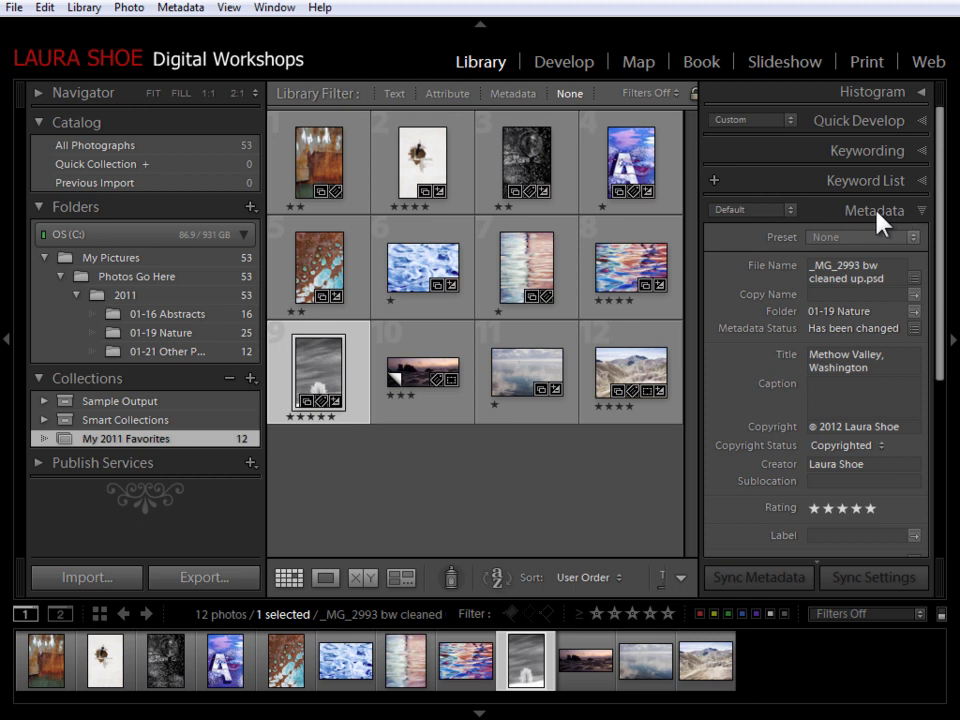
pyautogui.moveTo(940, 245); pyautogui.dragTo(936, 326)
pyautogui.click(788, 211)
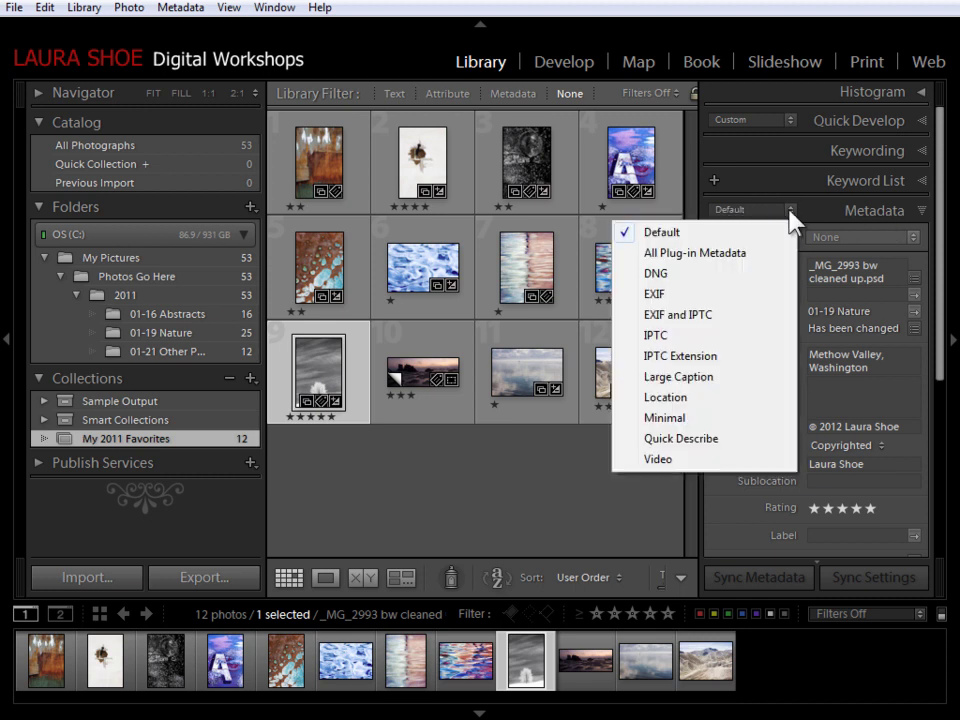
pyautogui.click(712, 232)
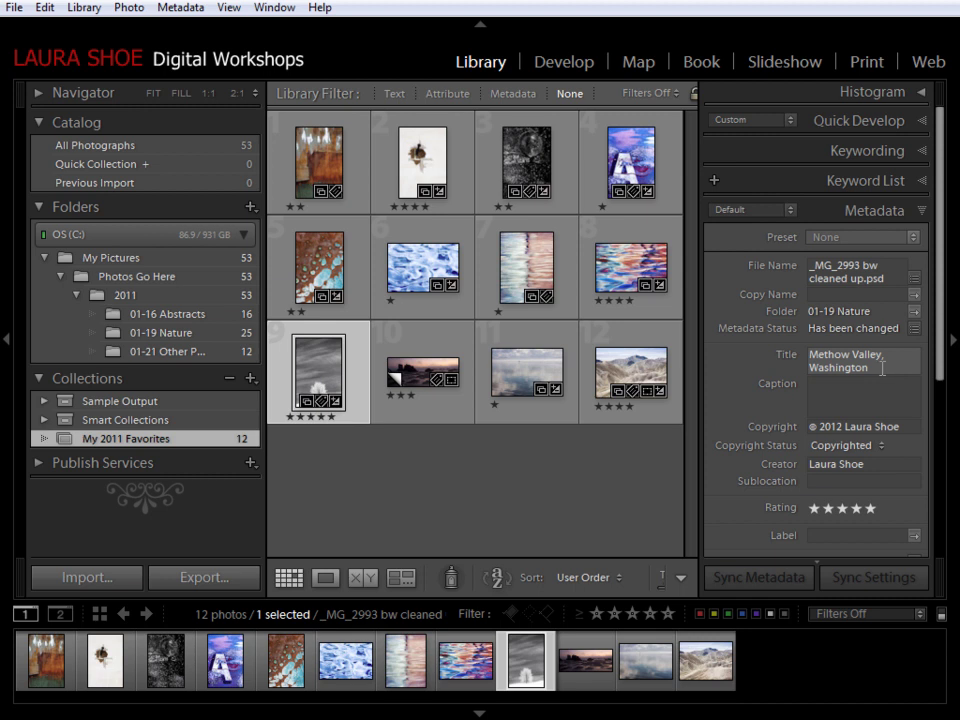
pyautogui.click(420, 352)
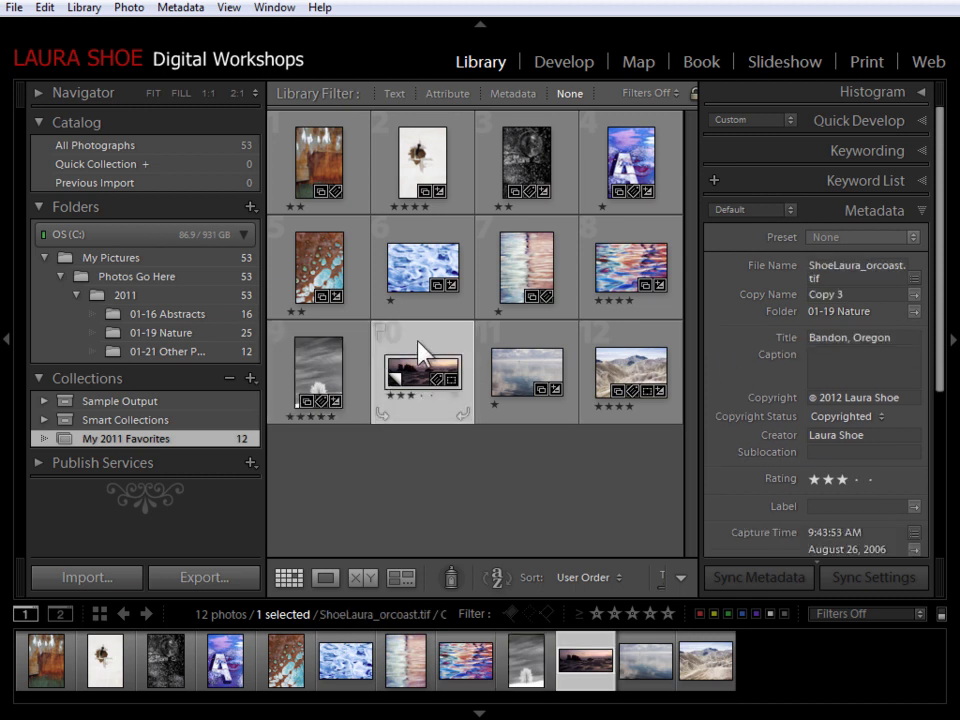
pyautogui.click(549, 354)
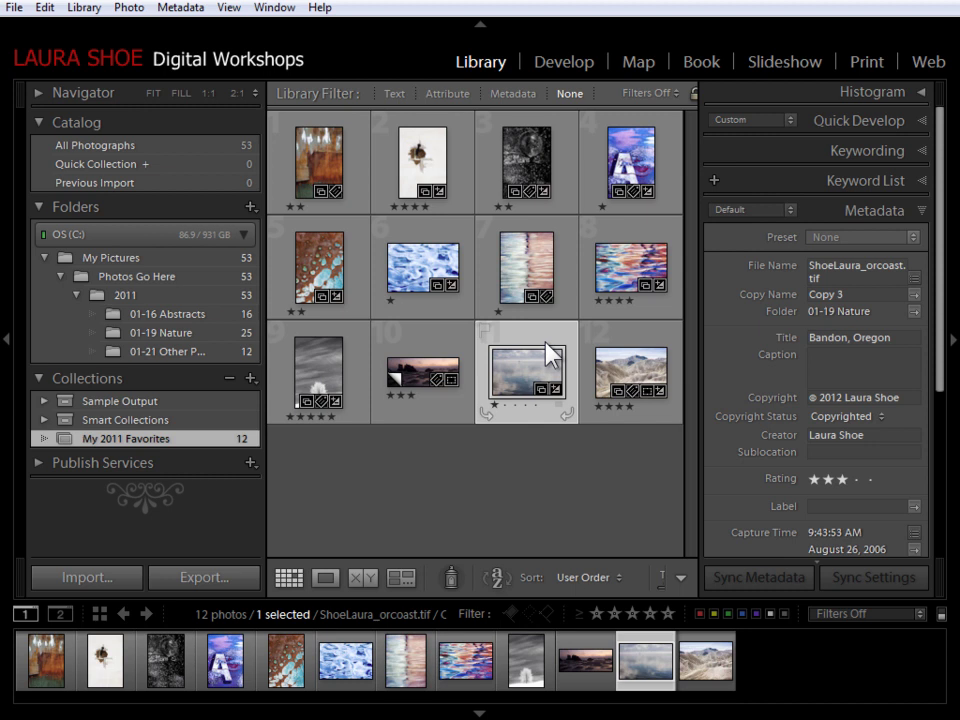
pyautogui.click(640, 365)
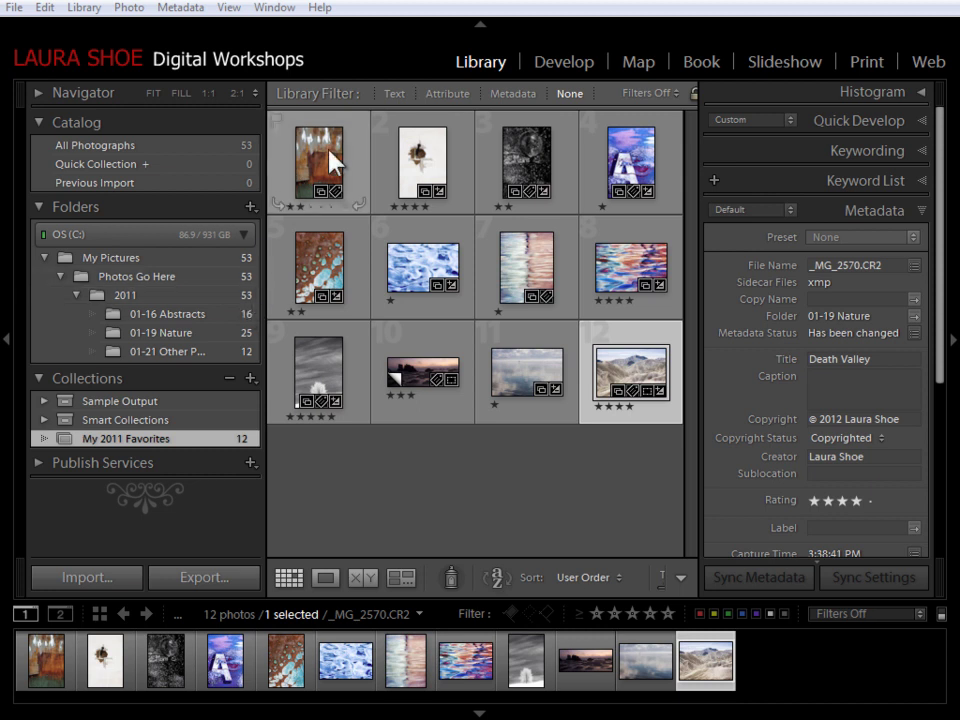
# Clear the Title metadata of the first photo, grass sky MASTER.psd
pyautogui.click(356, 166)
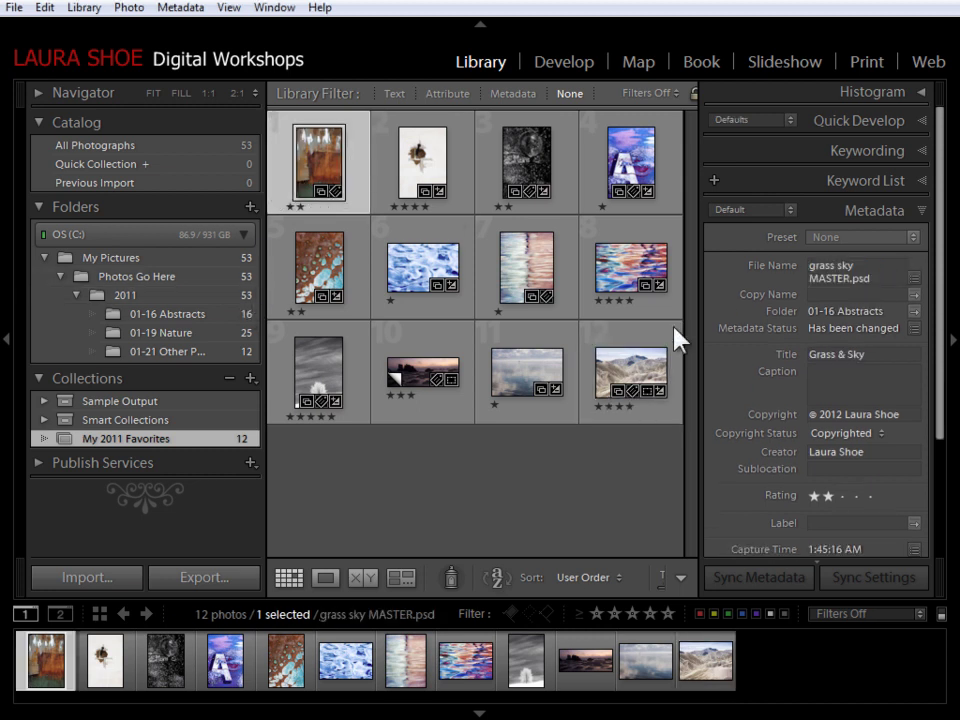
pyautogui.click(874, 358)
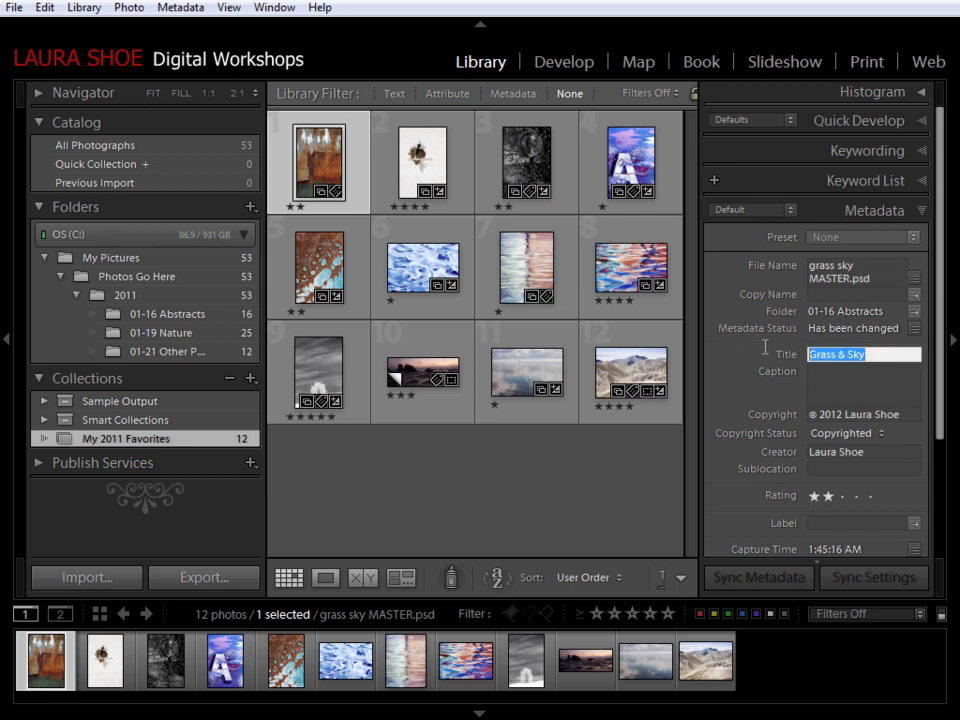
pyautogui.press('BackSpace')
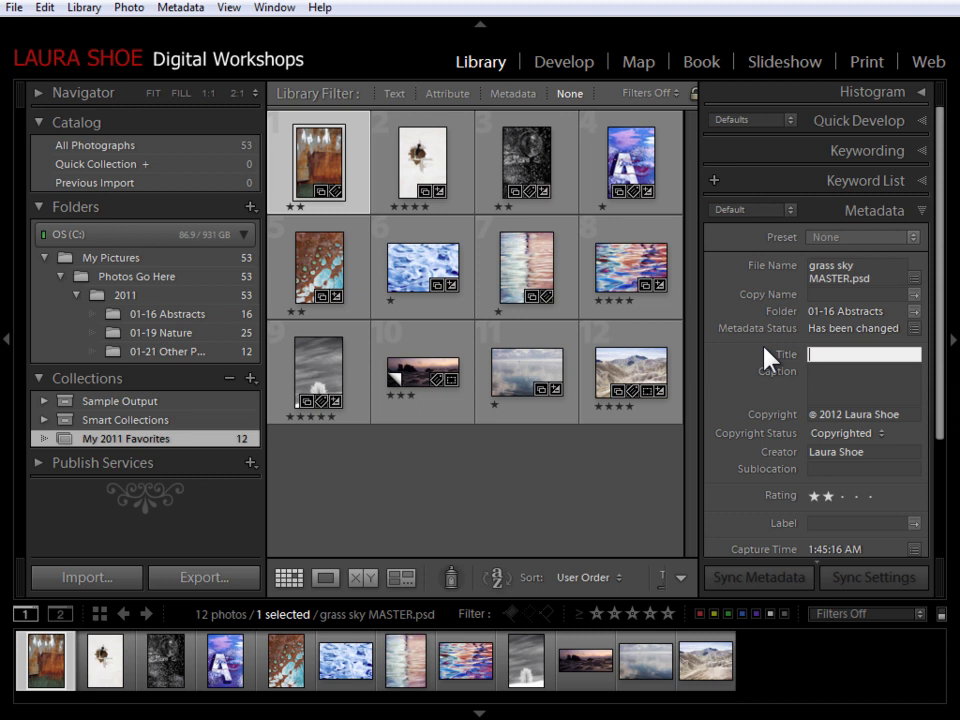
pyautogui.press('Return')
pyautogui.click(816, 381)
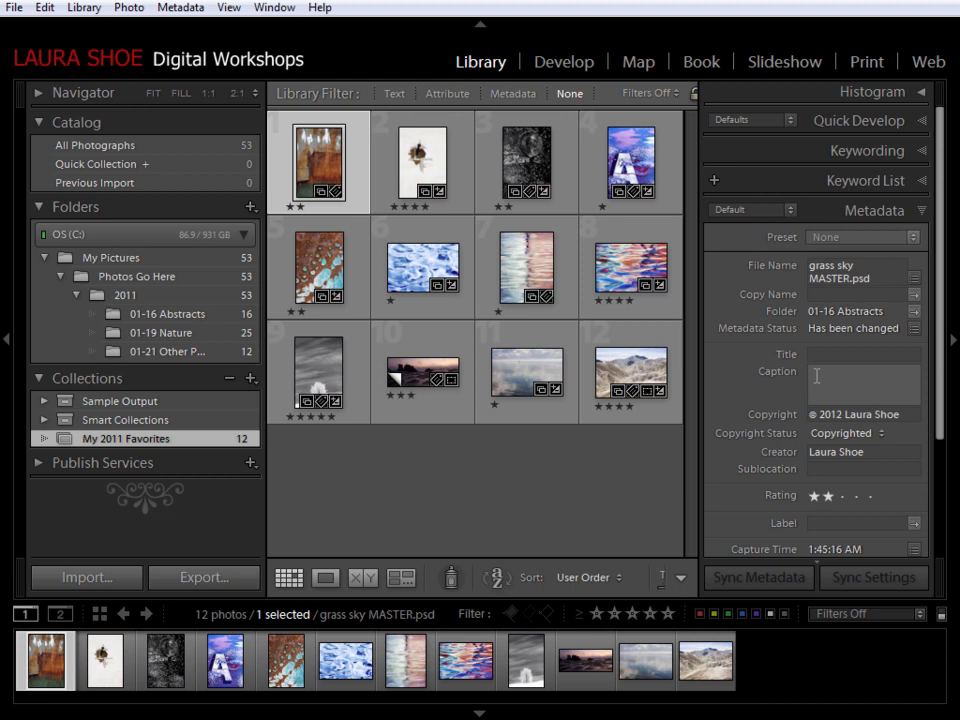
# Return to the Slideshow module and add a Title text overlay to the black-and-white tree slide
pyautogui.click(781, 63)
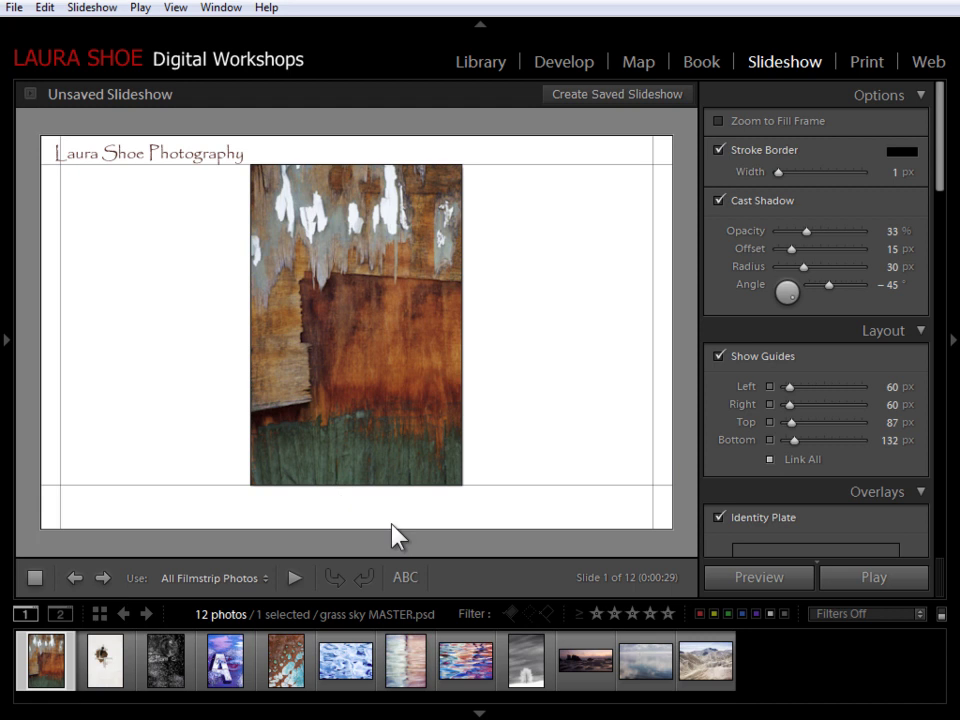
pyautogui.click(547, 670)
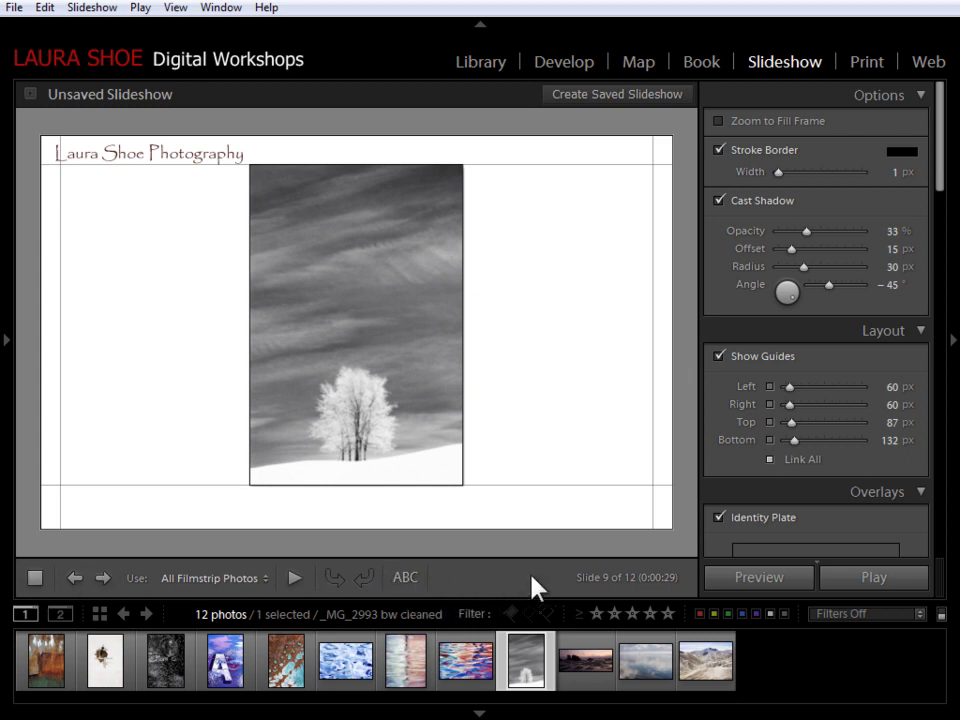
pyautogui.click(405, 578)
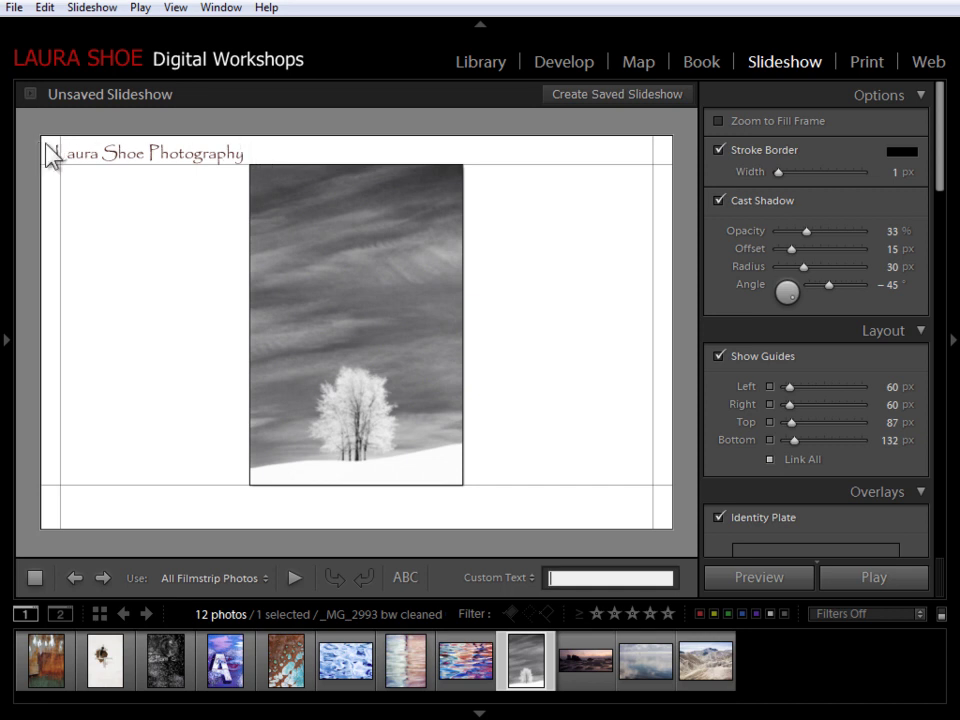
pyautogui.click(524, 577)
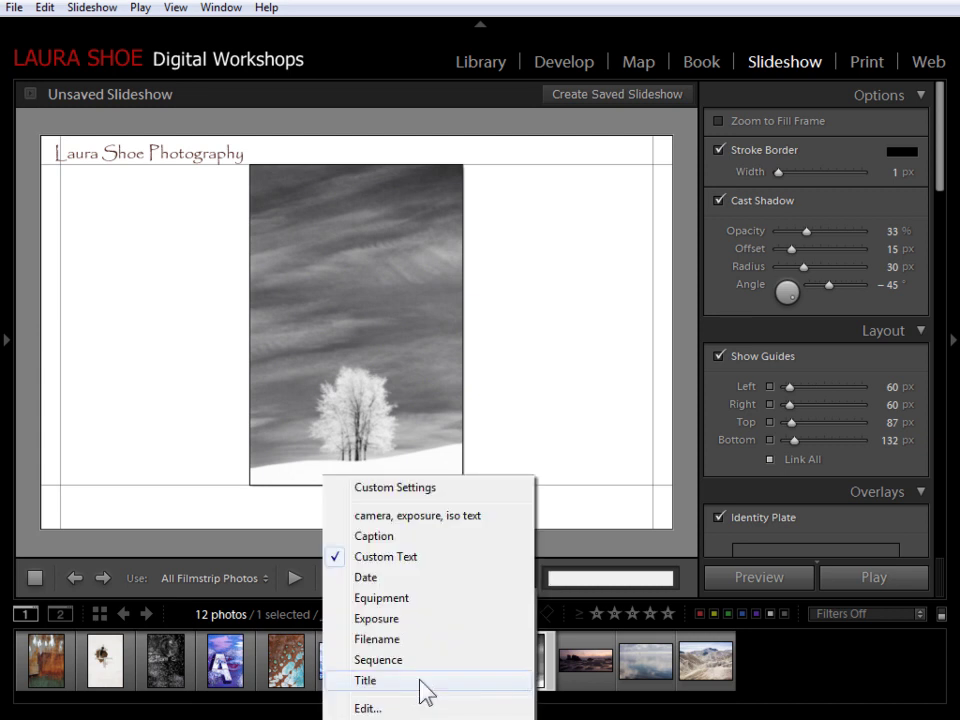
pyautogui.click(425, 690)
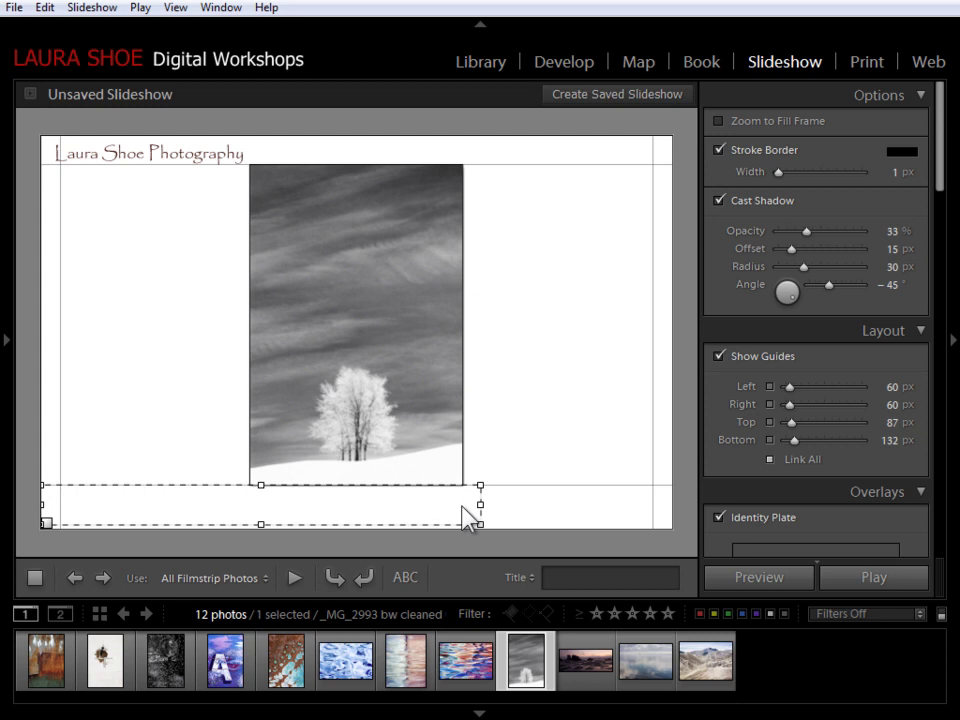
# Match the title overlay's color to the identity plate's dark red swatch and set its font to Bodoni MT Black
pyautogui.moveTo(942, 190); pyautogui.dragTo(943, 216)
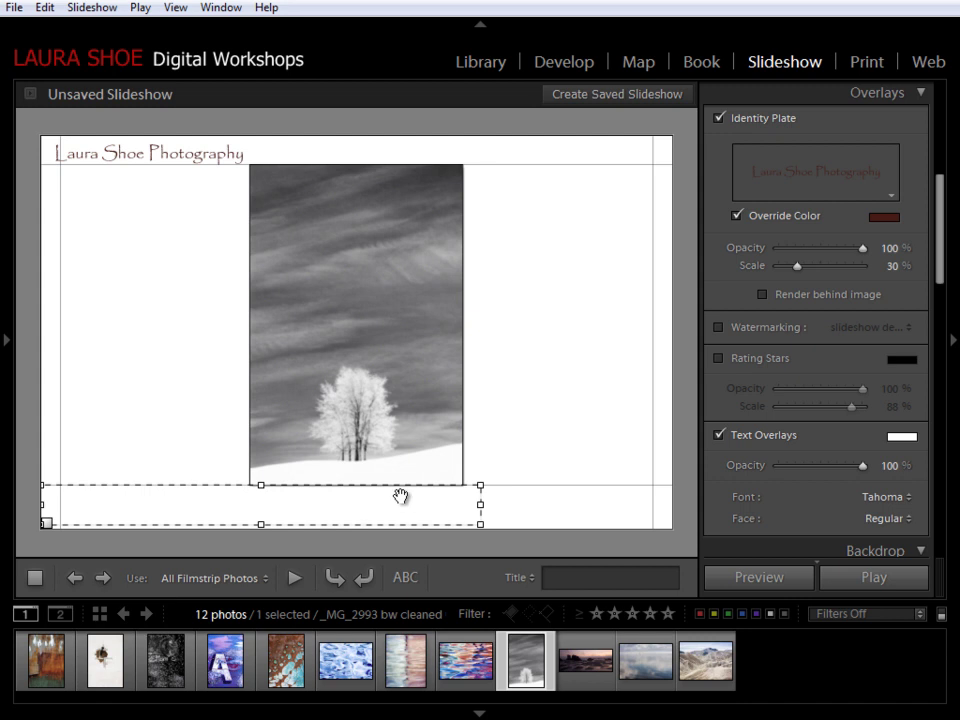
pyautogui.click(902, 438)
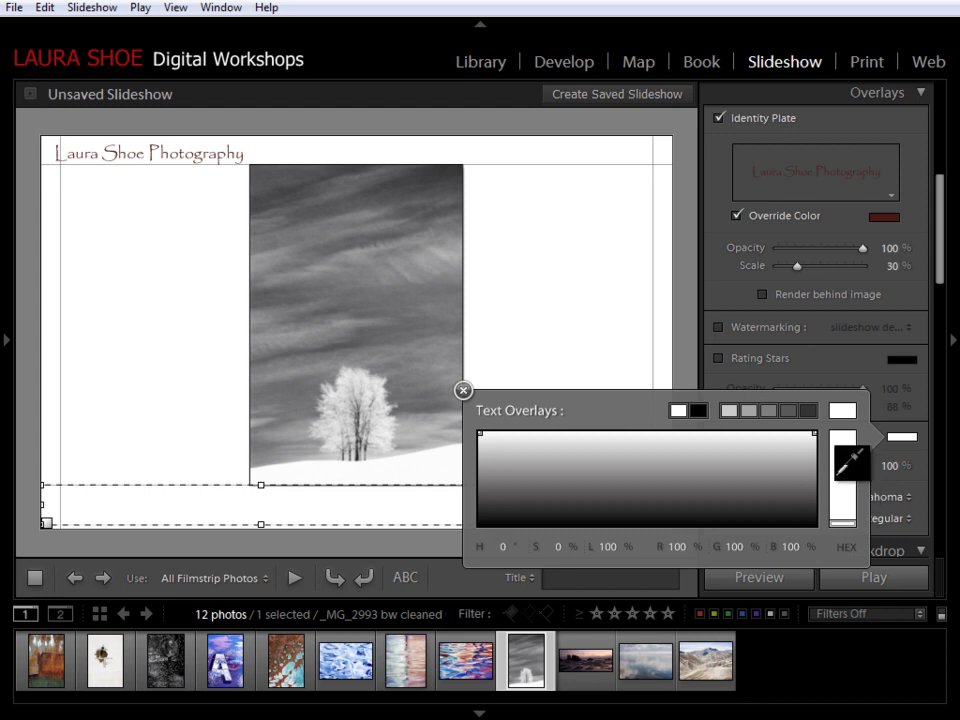
pyautogui.click(862, 455)
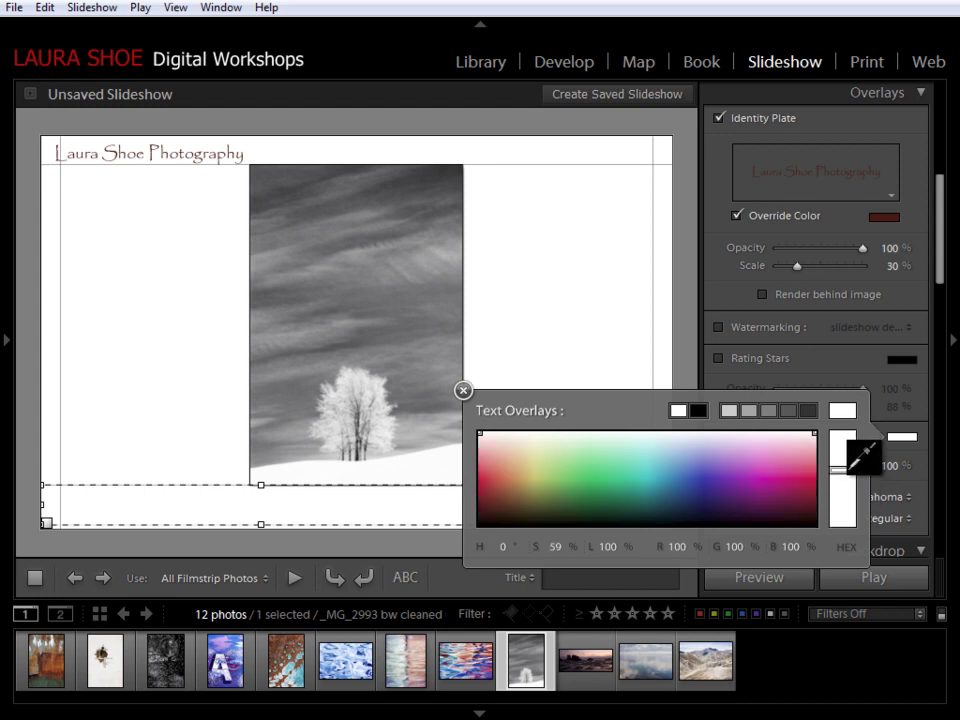
pyautogui.click(688, 474)
pyautogui.moveTo(688, 474); pyautogui.dragTo(590, 480)
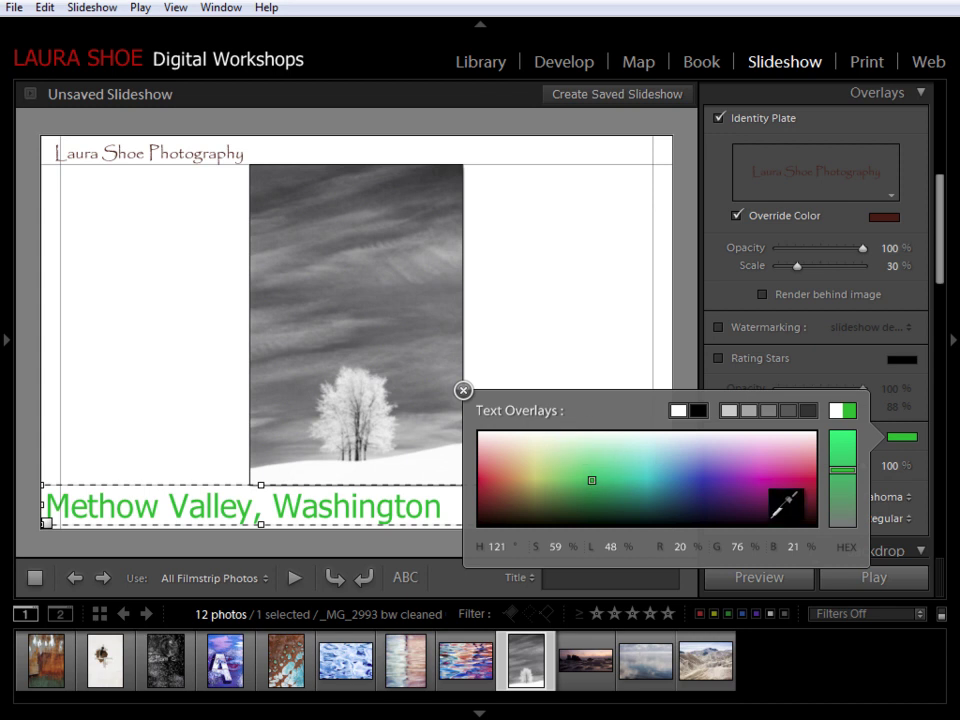
pyautogui.click(665, 465)
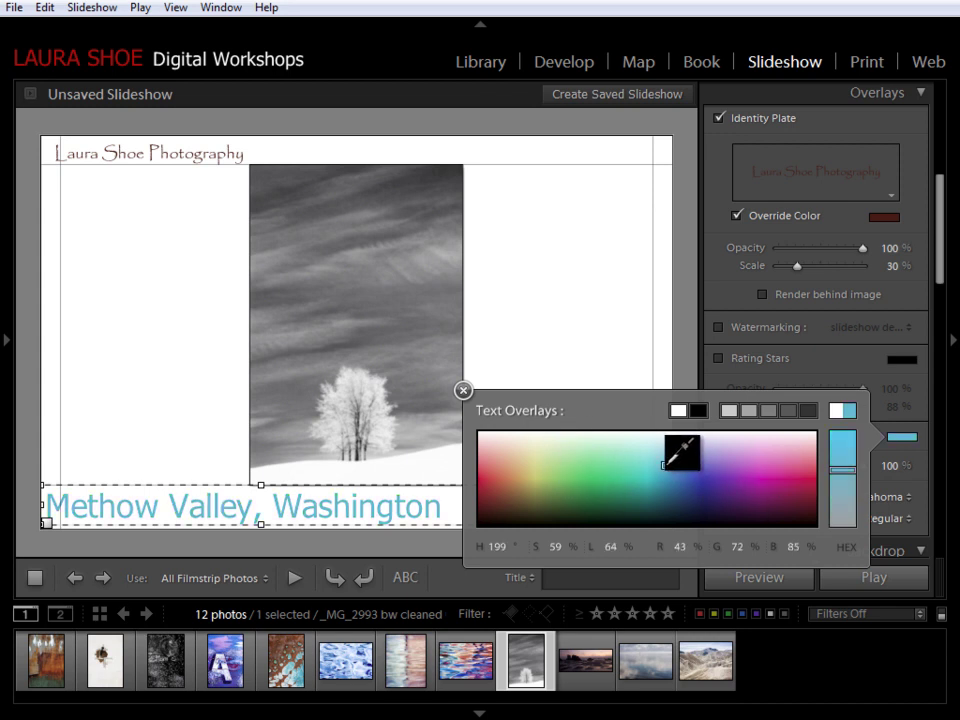
pyautogui.moveTo(666, 466); pyautogui.dragTo(72, 662)
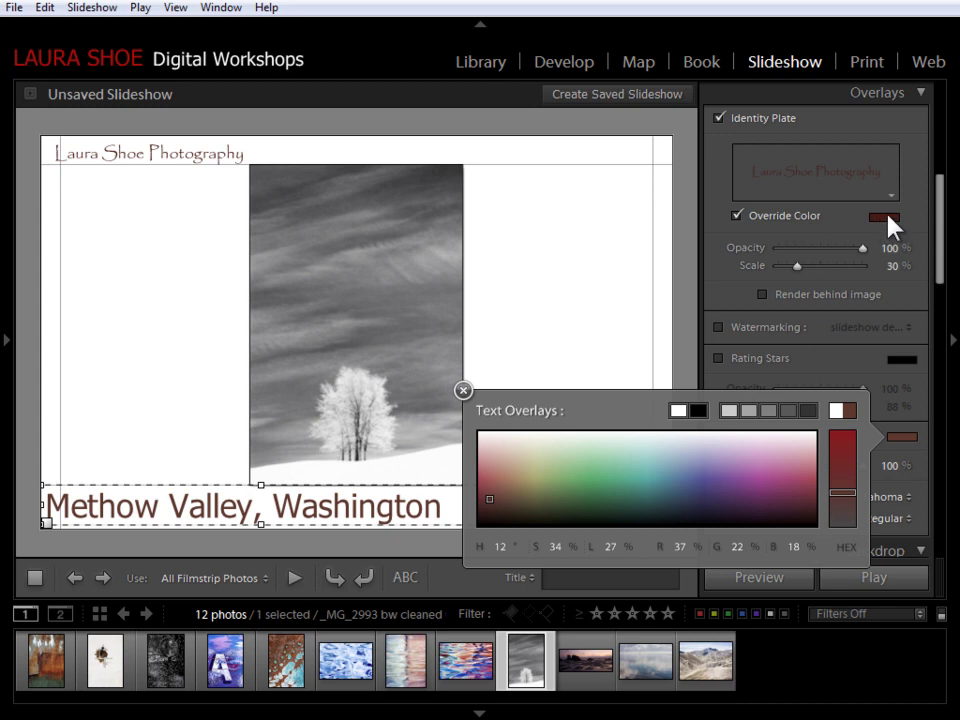
pyautogui.click(666, 495)
pyautogui.moveTo(666, 495); pyautogui.dragTo(889, 224)
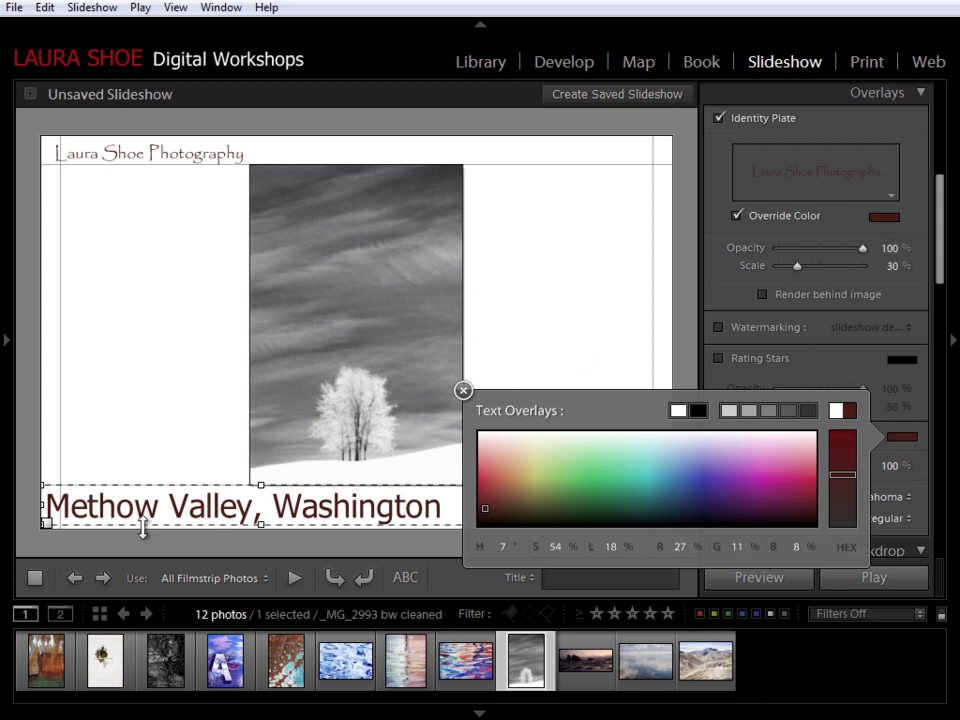
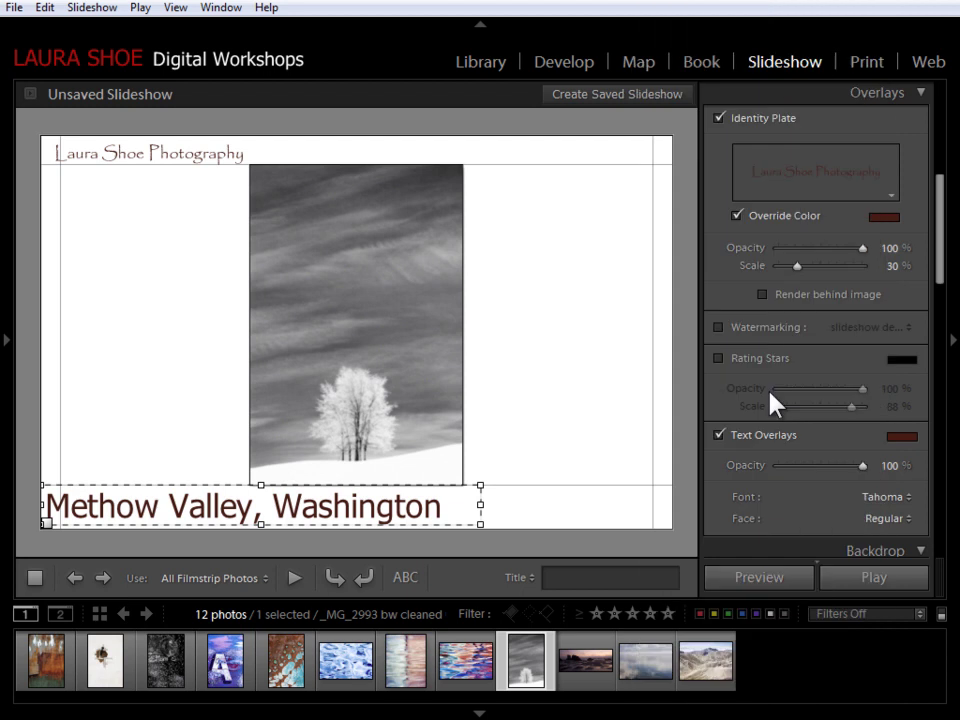
pyautogui.click(885, 496)
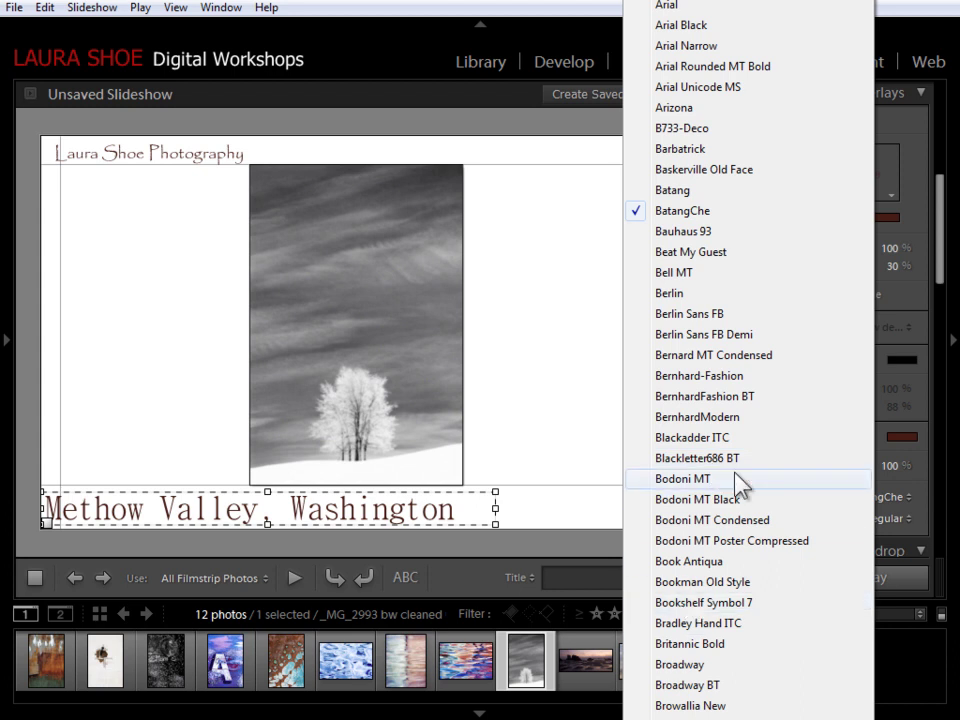
pyautogui.click(720, 510)
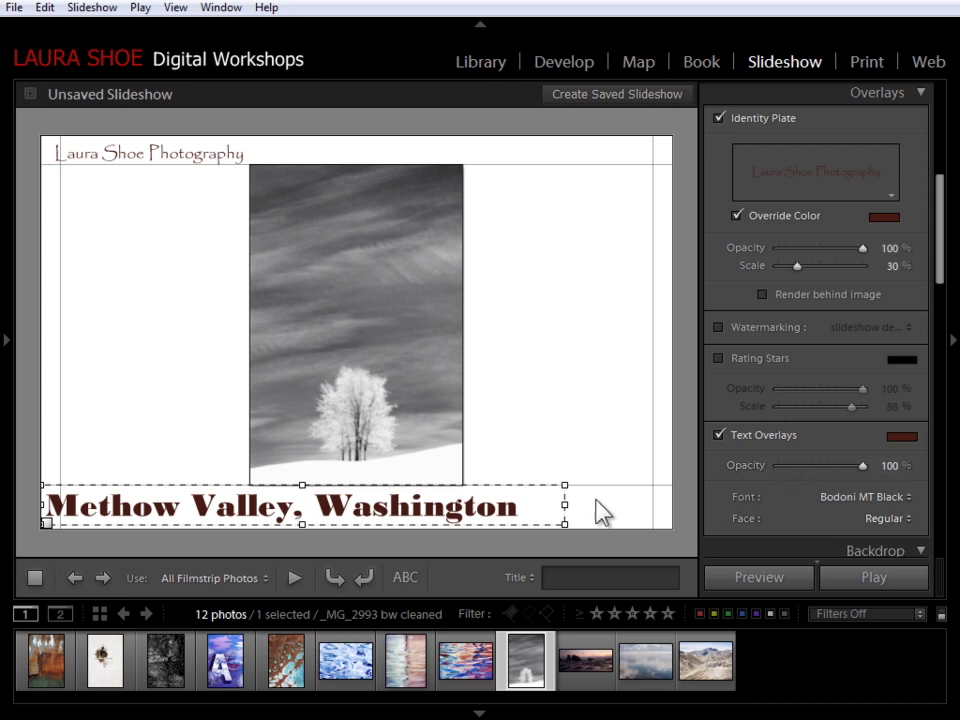
# Shrink the title overlay to about the photo's width and place it centered just below the photo
pyautogui.moveTo(570, 495); pyautogui.dragTo(262, 510)
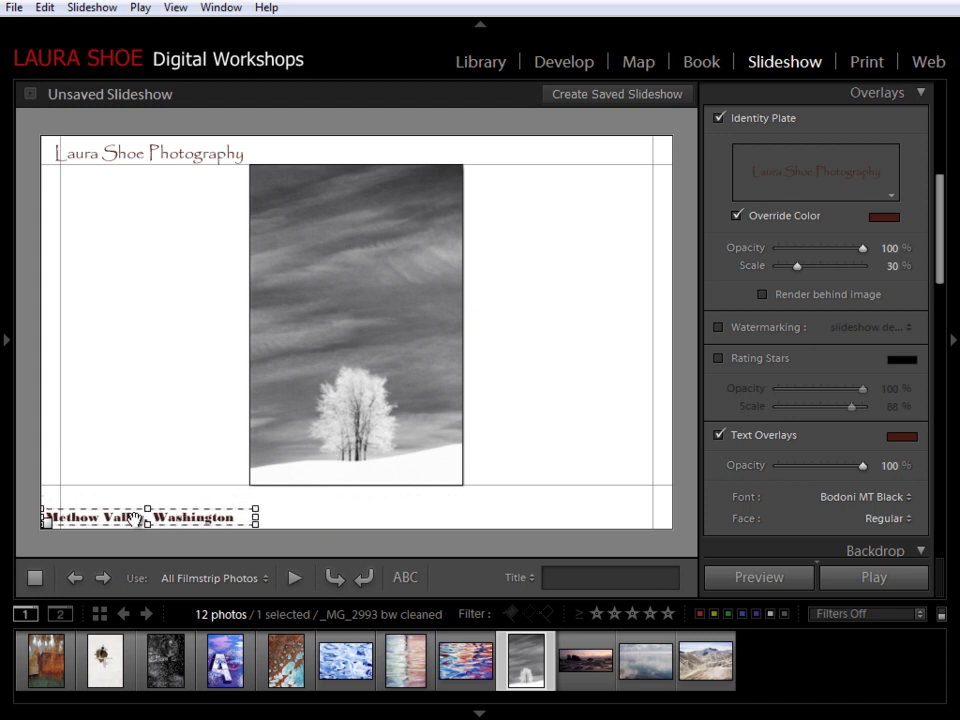
pyautogui.moveTo(136, 517); pyautogui.dragTo(345, 498)
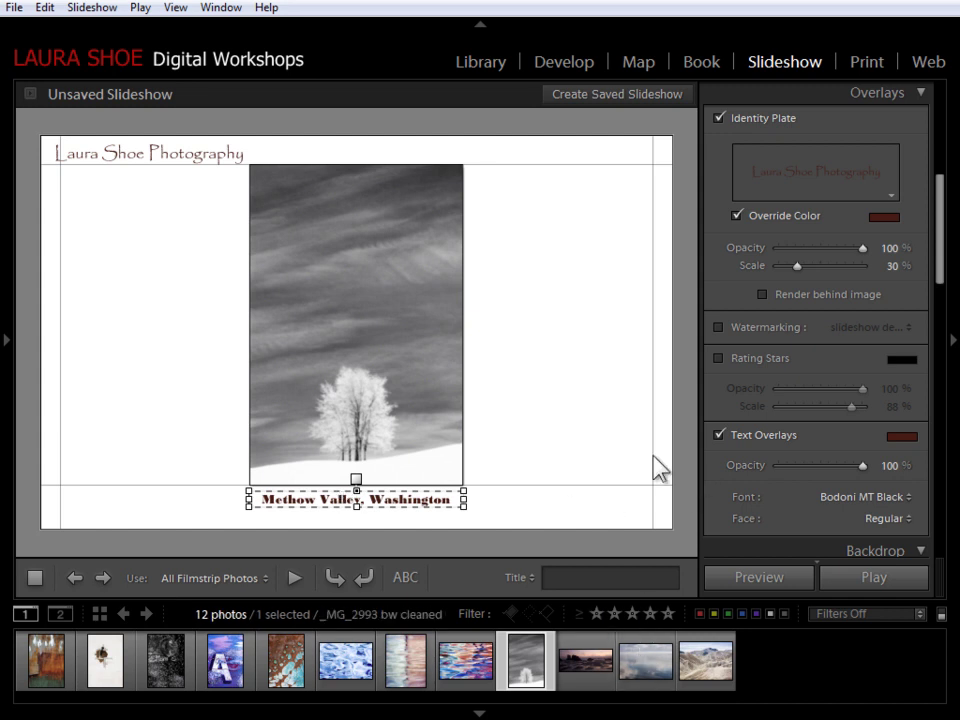
pyautogui.click(683, 489)
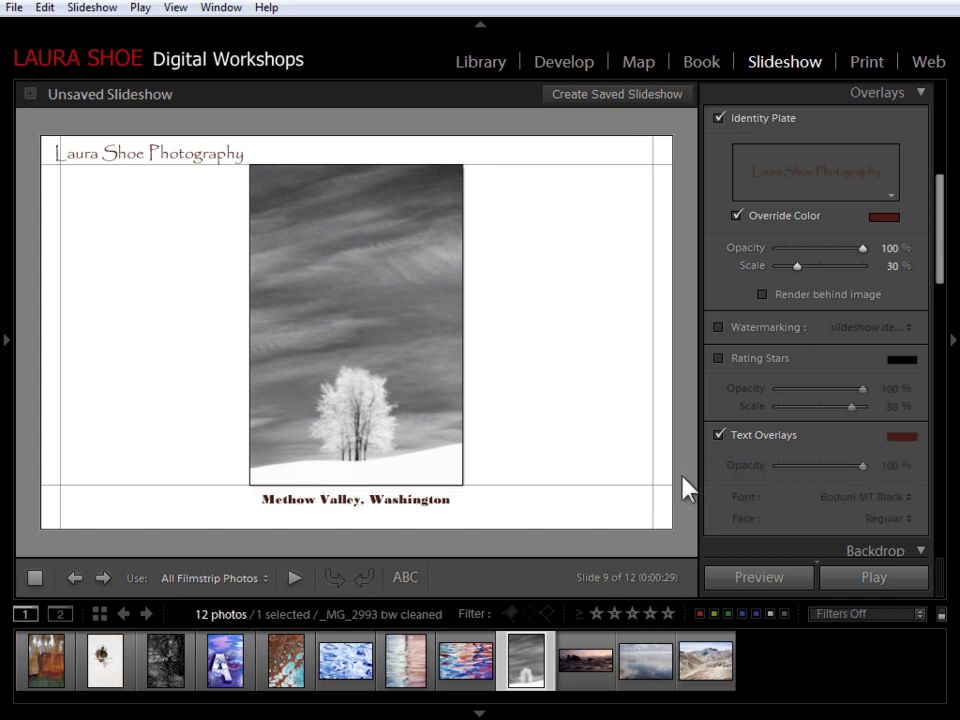
# Check the title overlay on the panoramic coast slide and on slide 7, including its text settings there
pyautogui.click(588, 664)
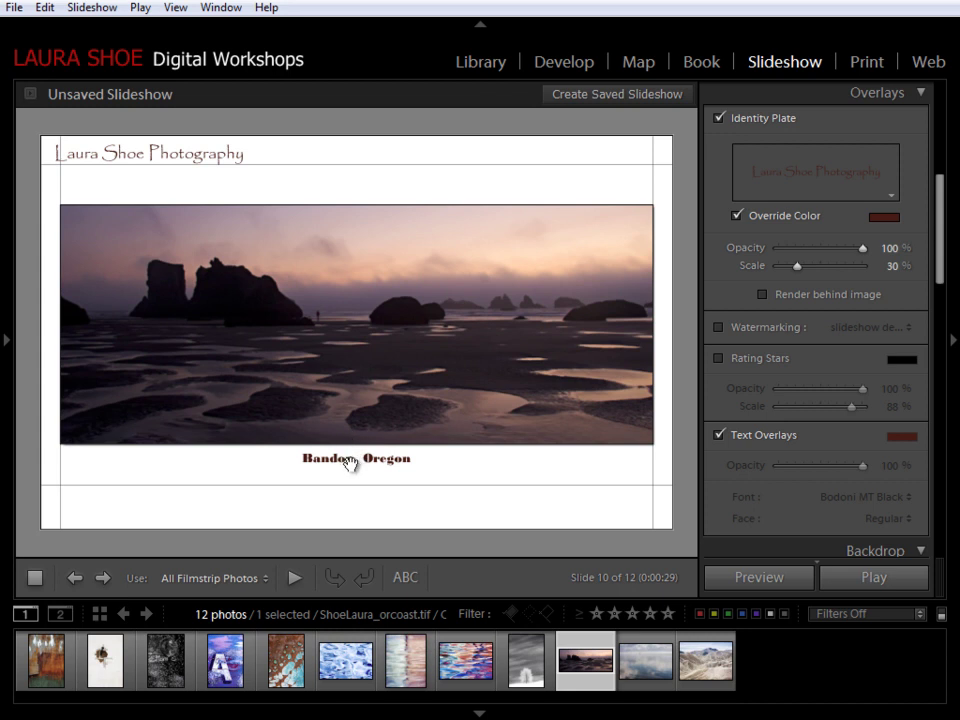
pyautogui.click(405, 660)
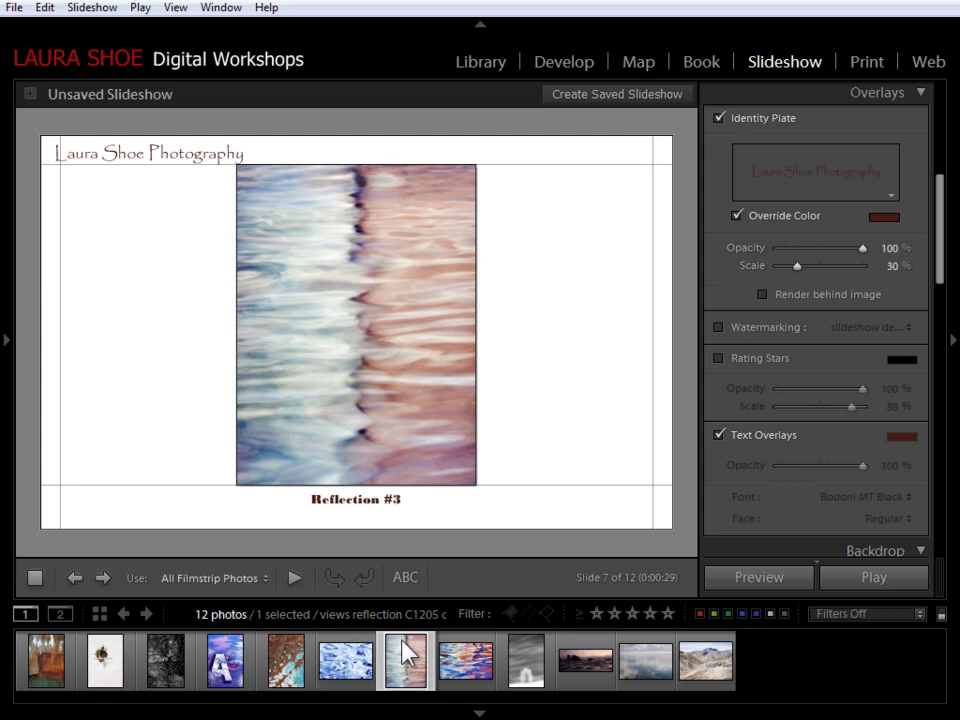
pyautogui.click(354, 500)
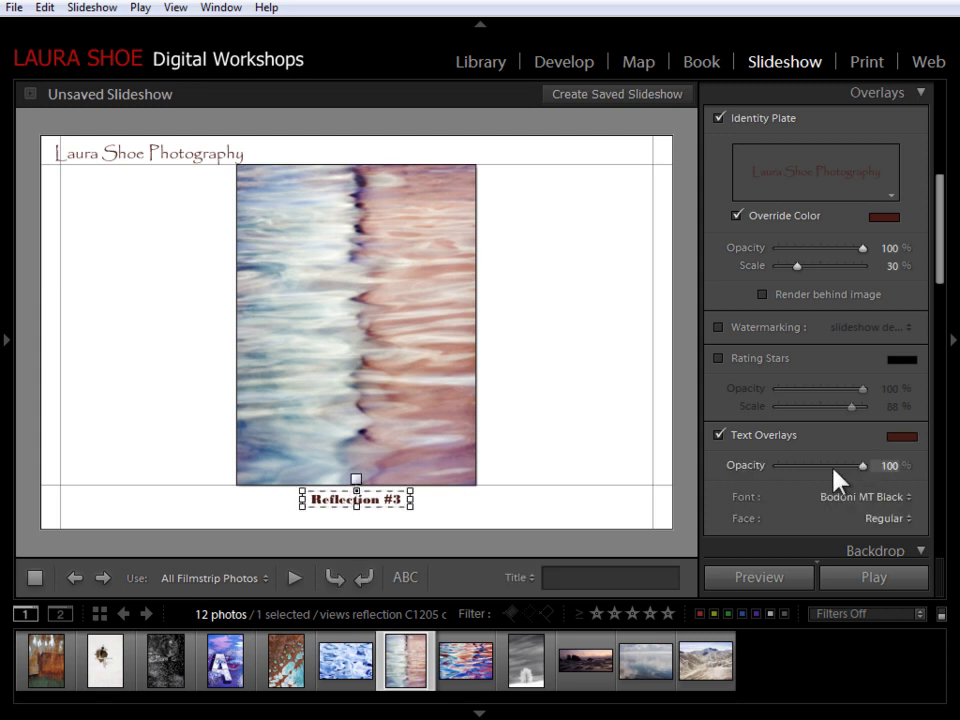
pyautogui.moveTo(834, 470); pyautogui.dragTo(874, 489)
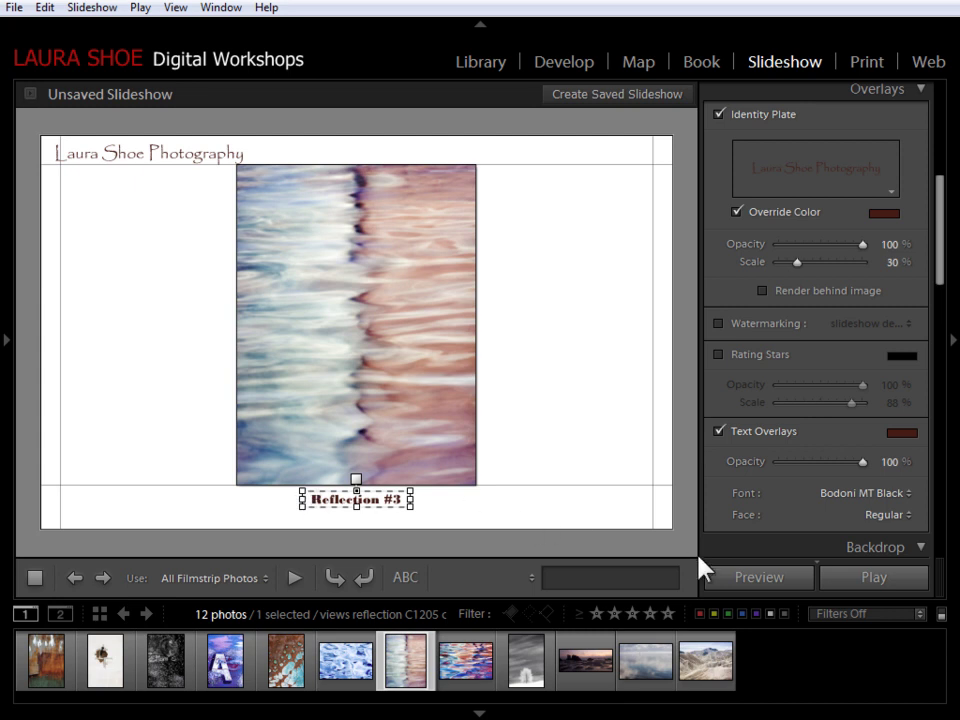
pyautogui.click(687, 492)
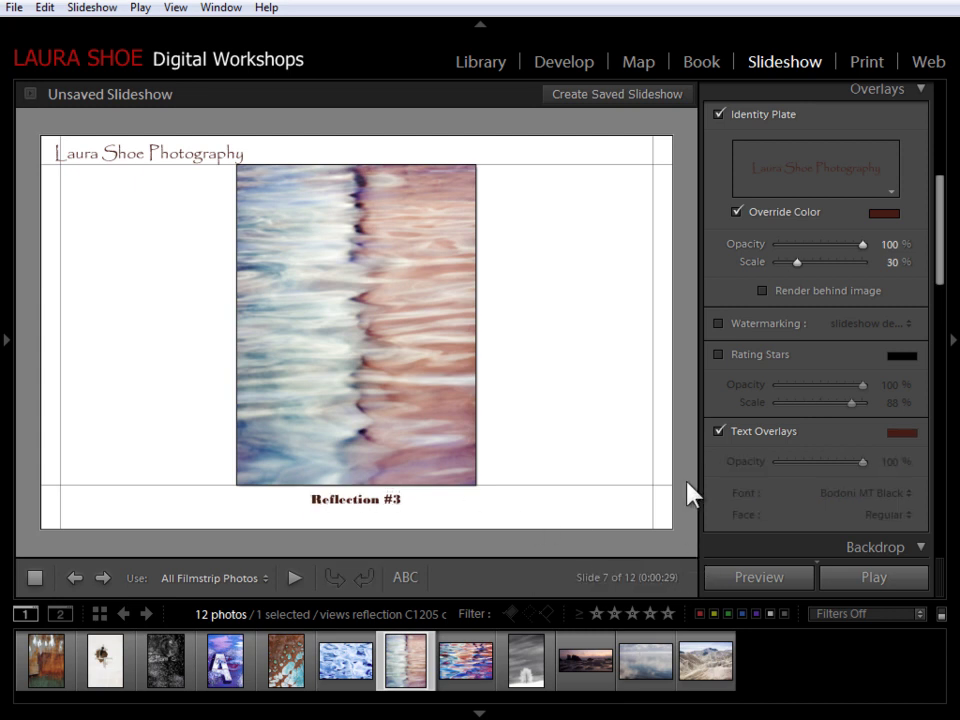
# Add an Exposure text overlay to slide 7
pyautogui.click(406, 576)
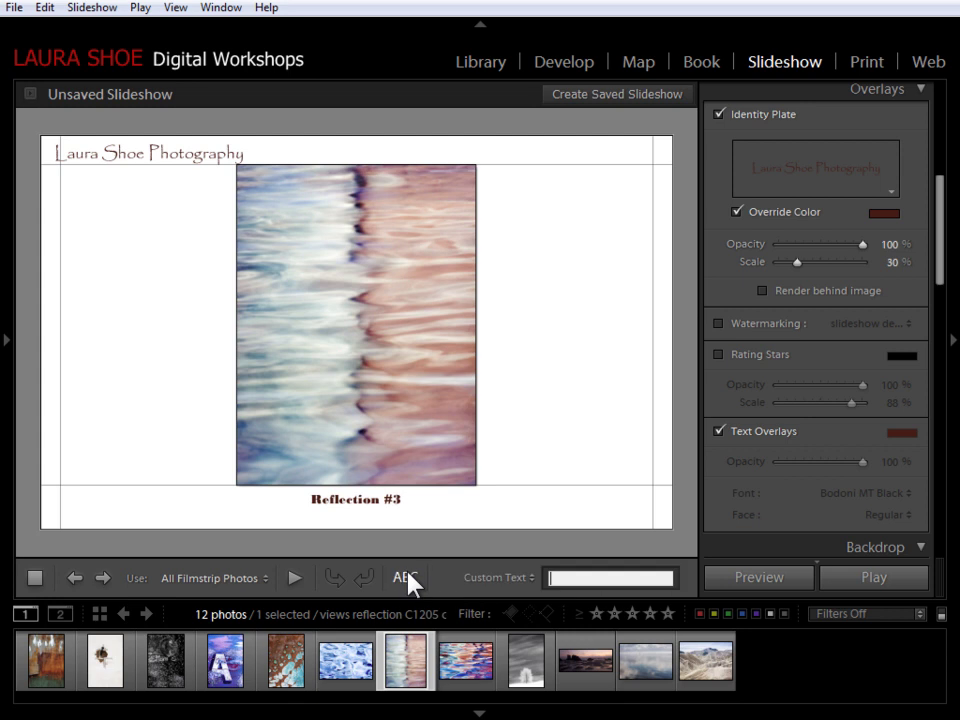
pyautogui.click(520, 577)
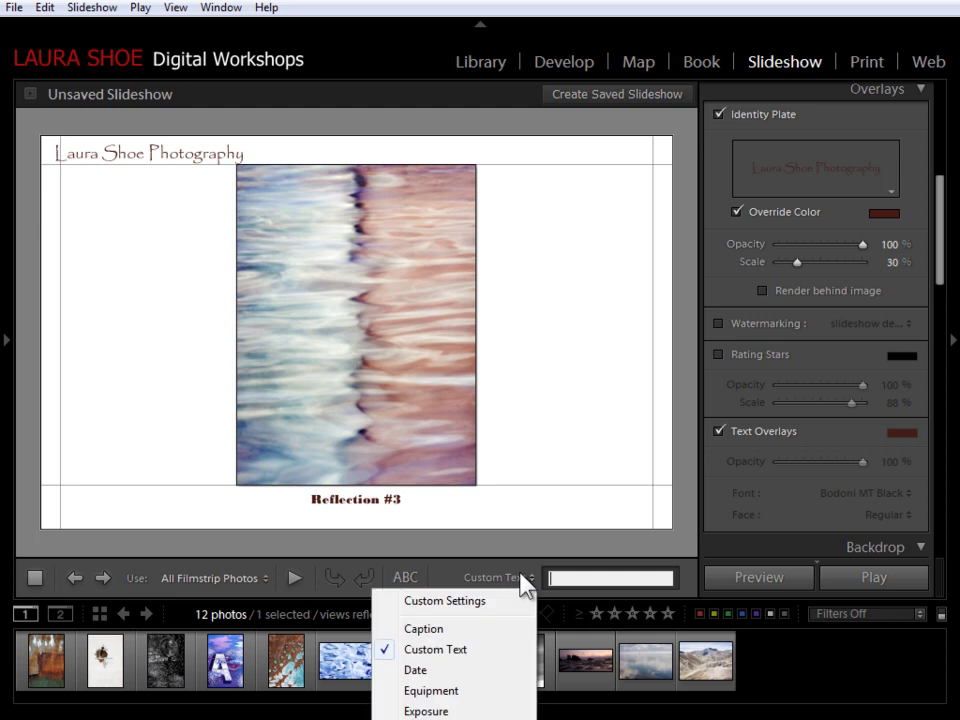
pyautogui.click(427, 711)
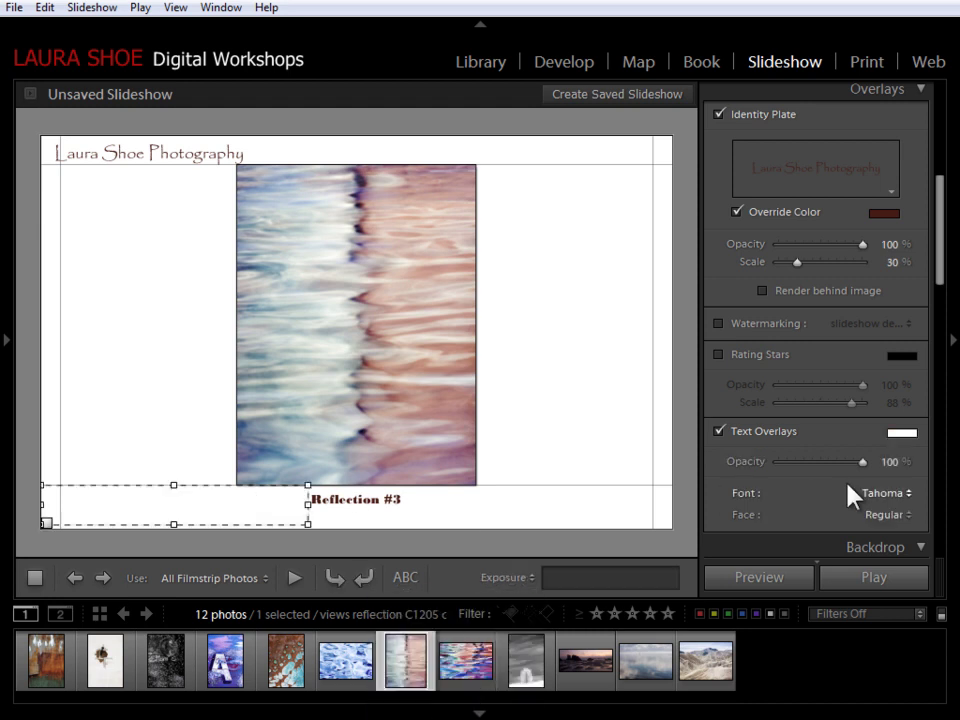
# Match the exposure overlay's text color to the dark red of the title overlay by sampling it from the title text
pyautogui.click(895, 437)
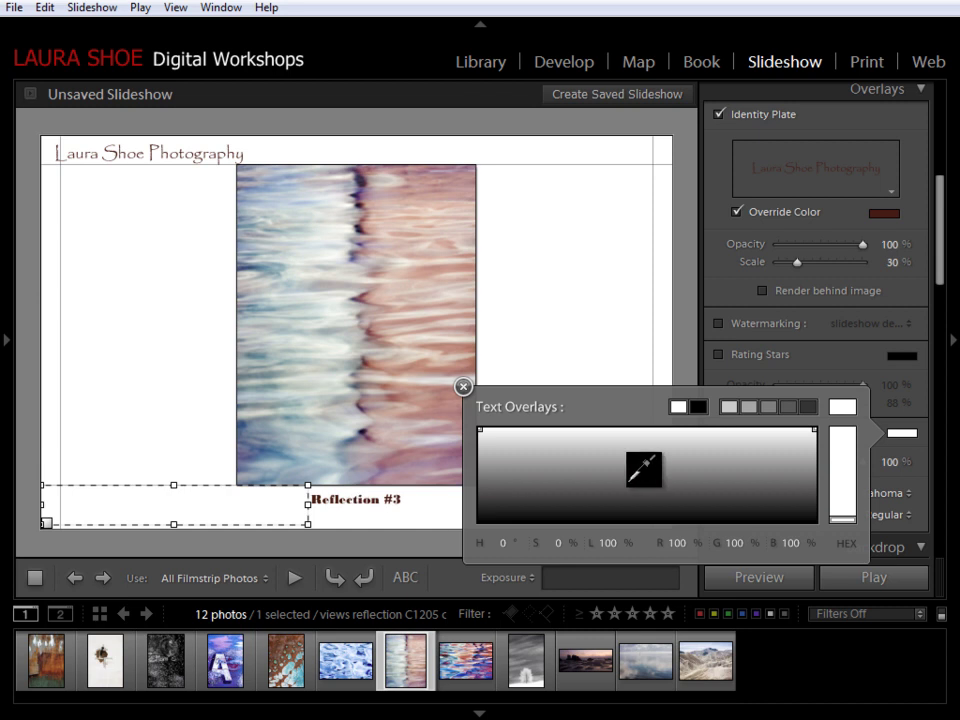
pyautogui.click(673, 478)
pyautogui.moveTo(673, 478); pyautogui.dragTo(379, 514)
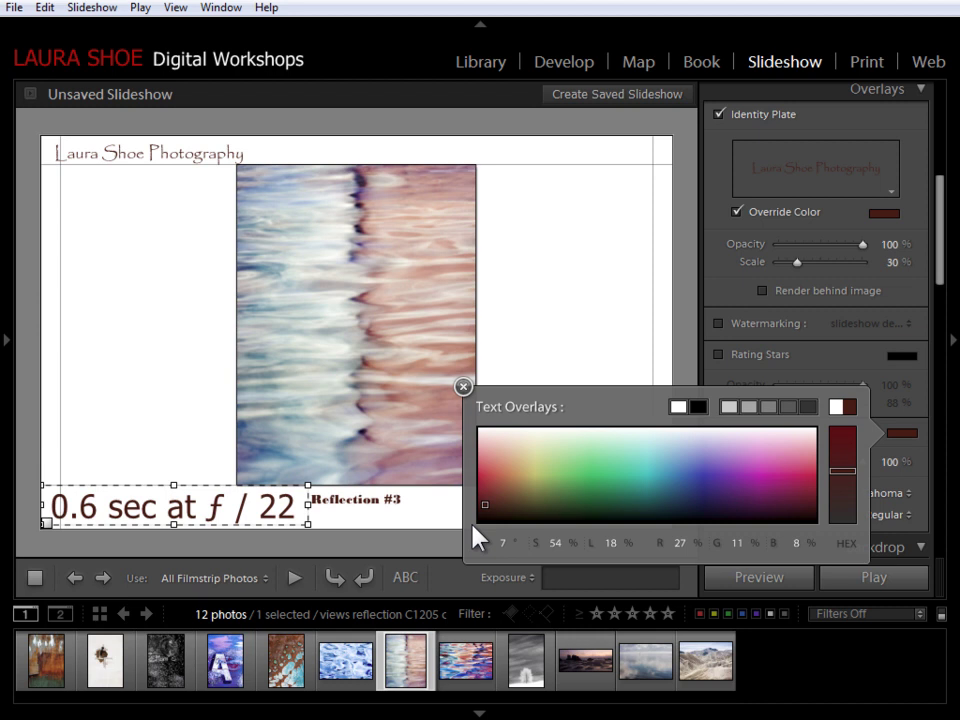
pyautogui.click(463, 388)
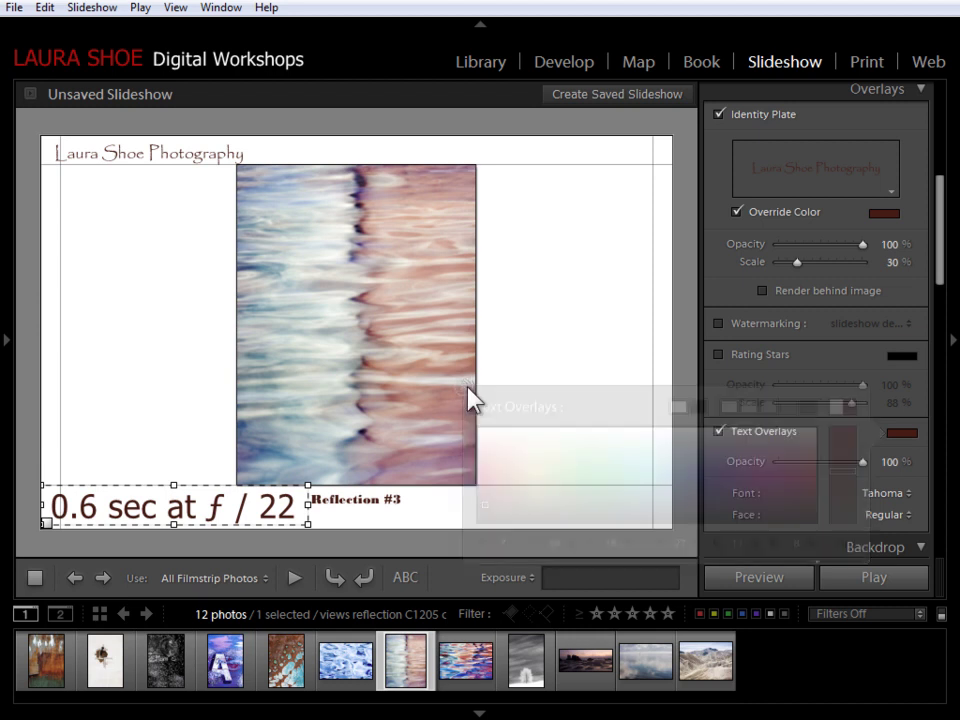
# Compare the hex color codes of the title overlay and the exposure overlay
pyautogui.click(346, 500)
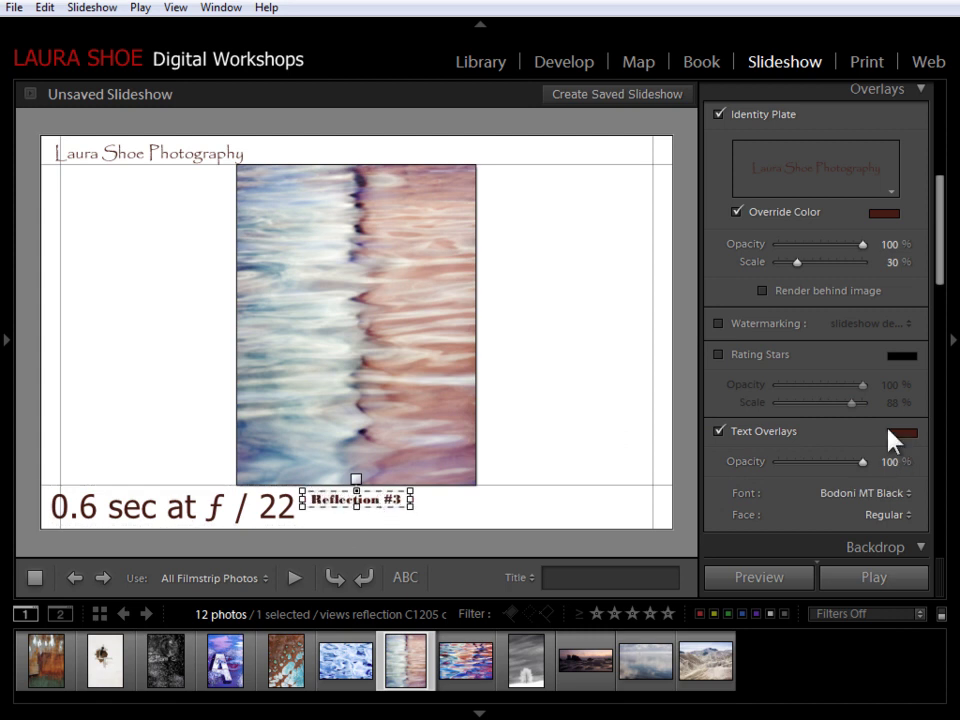
pyautogui.click(902, 433)
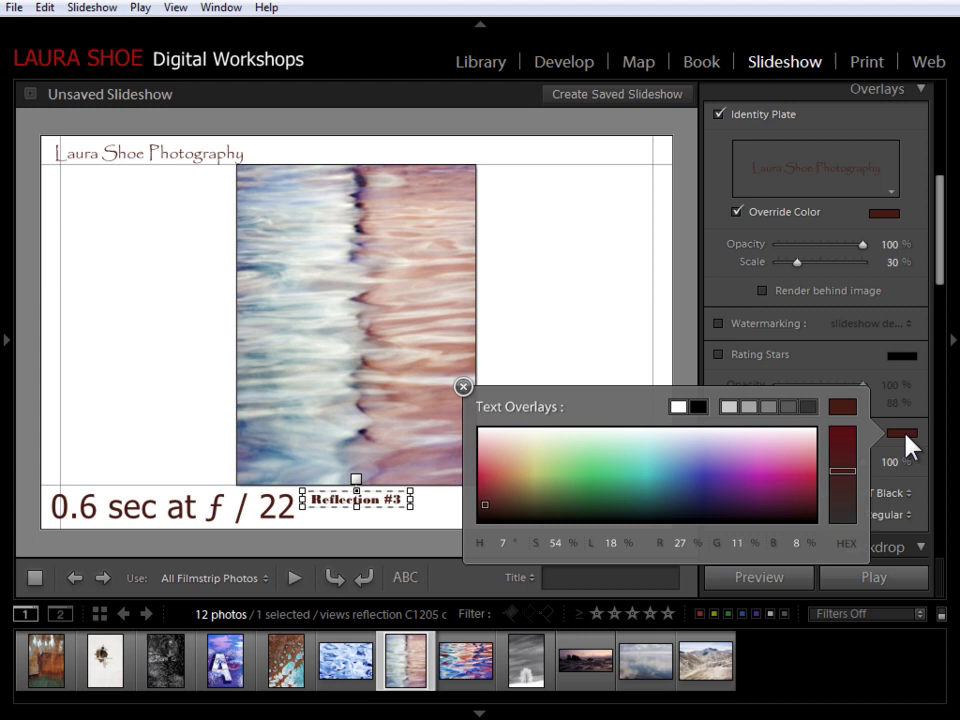
pyautogui.click(847, 544)
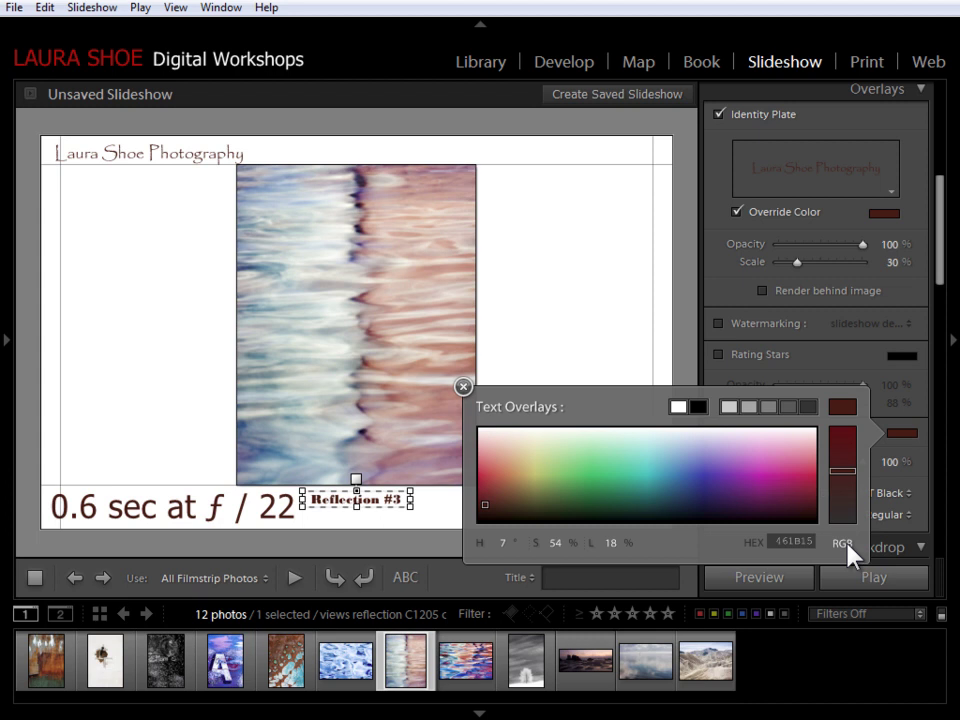
pyautogui.click(771, 538)
pyautogui.doubleClick(771, 541)
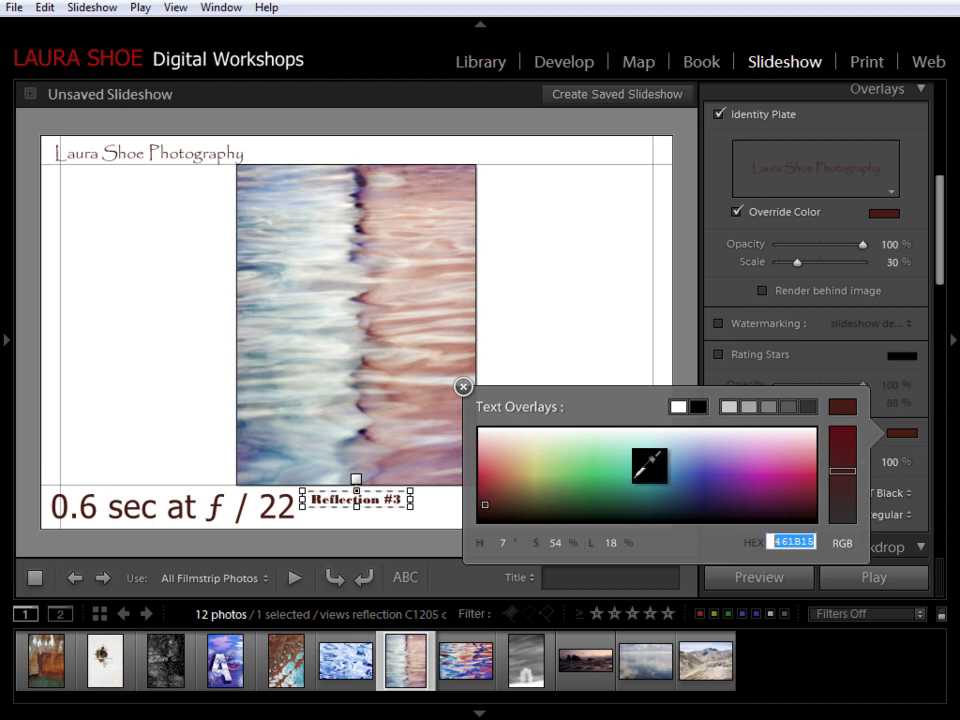
pyautogui.click(465, 387)
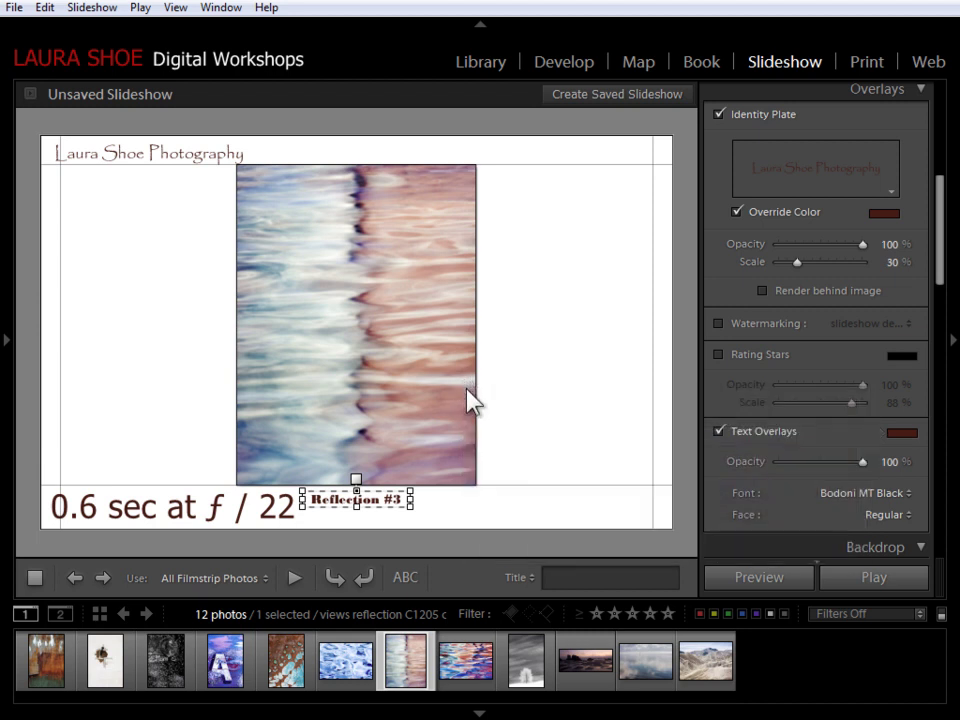
pyautogui.click(152, 508)
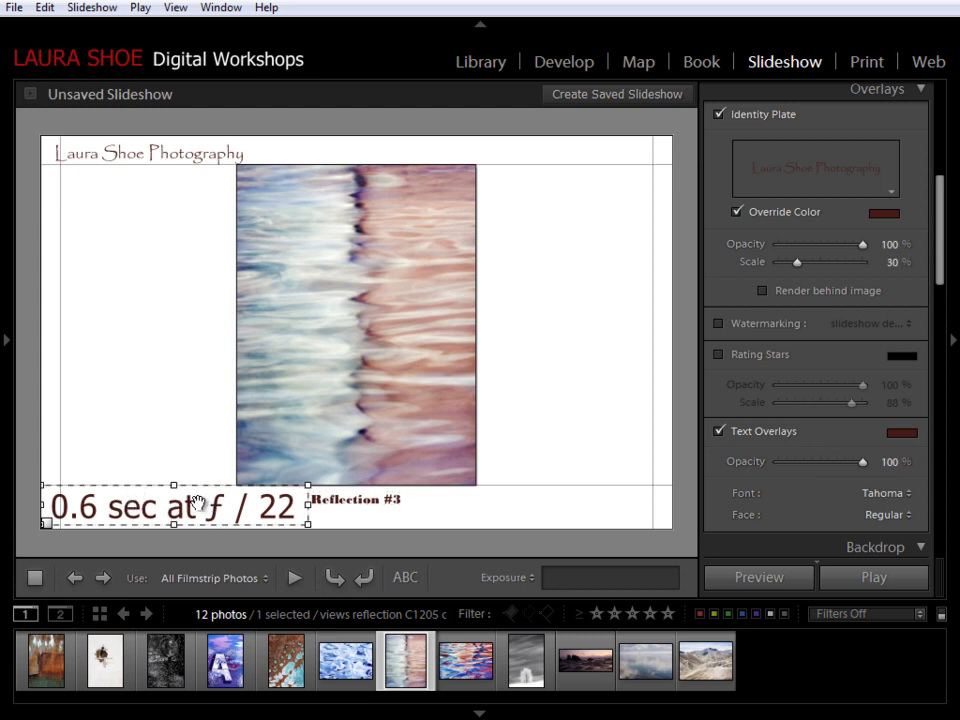
pyautogui.click(900, 433)
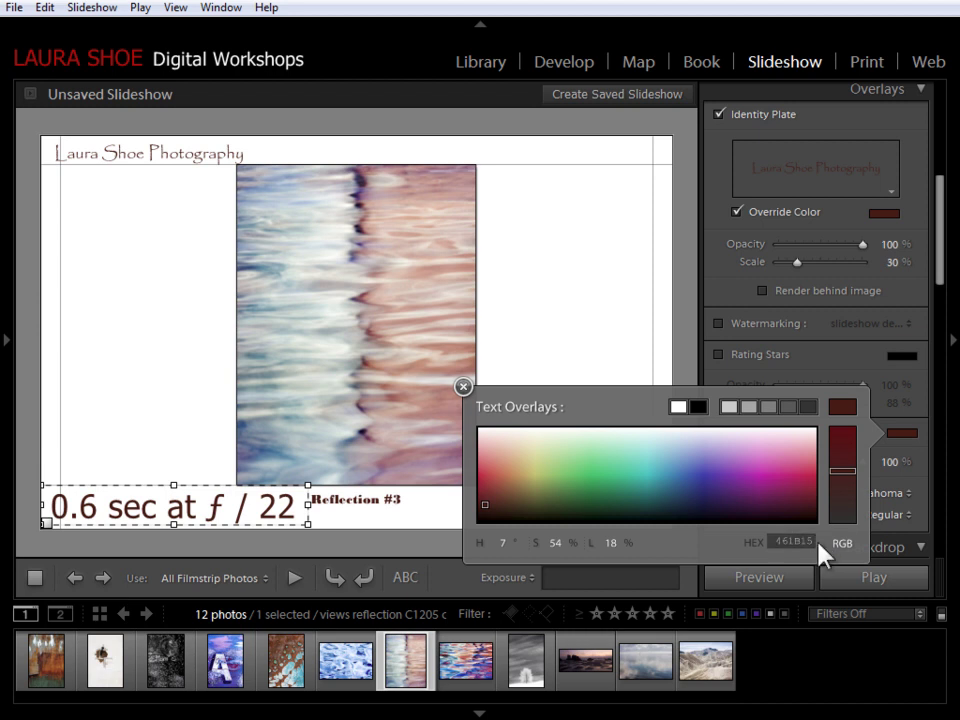
pyautogui.click(463, 387)
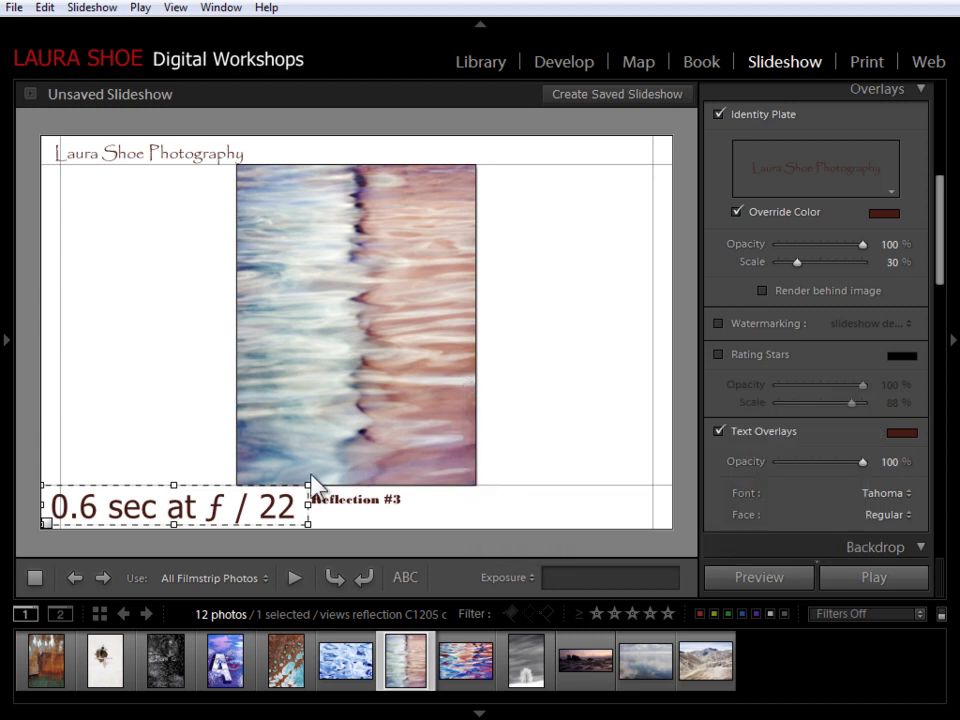
# Shrink the exposure overlay, center it directly below the title, and anchor it to the photo's bottom center
pyautogui.moveTo(304, 483); pyautogui.dragTo(228, 514)
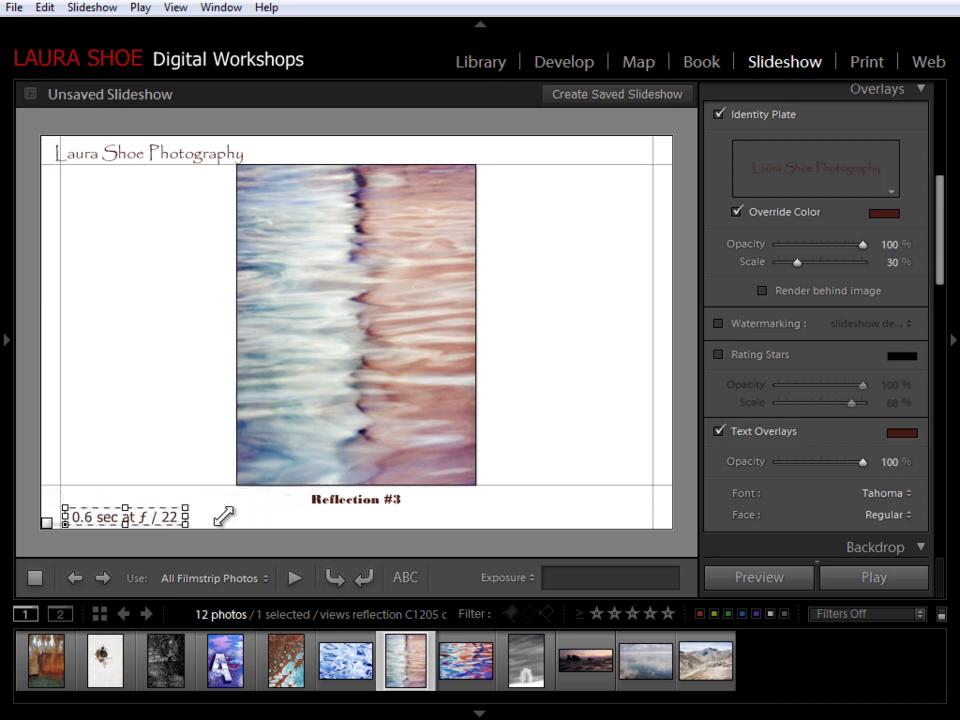
pyautogui.moveTo(122, 514); pyautogui.dragTo(358, 505)
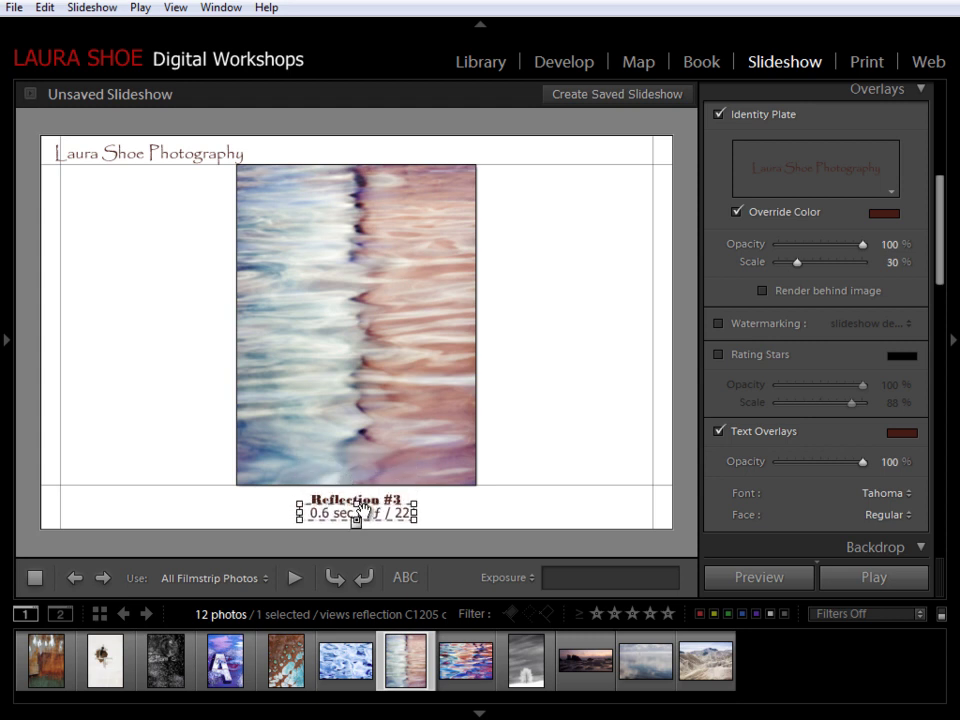
pyautogui.moveTo(363, 512)
pyautogui.mouseDown()
pyautogui.moveTo(363, 493)
pyautogui.moveTo(365, 512)
pyautogui.mouseUp()
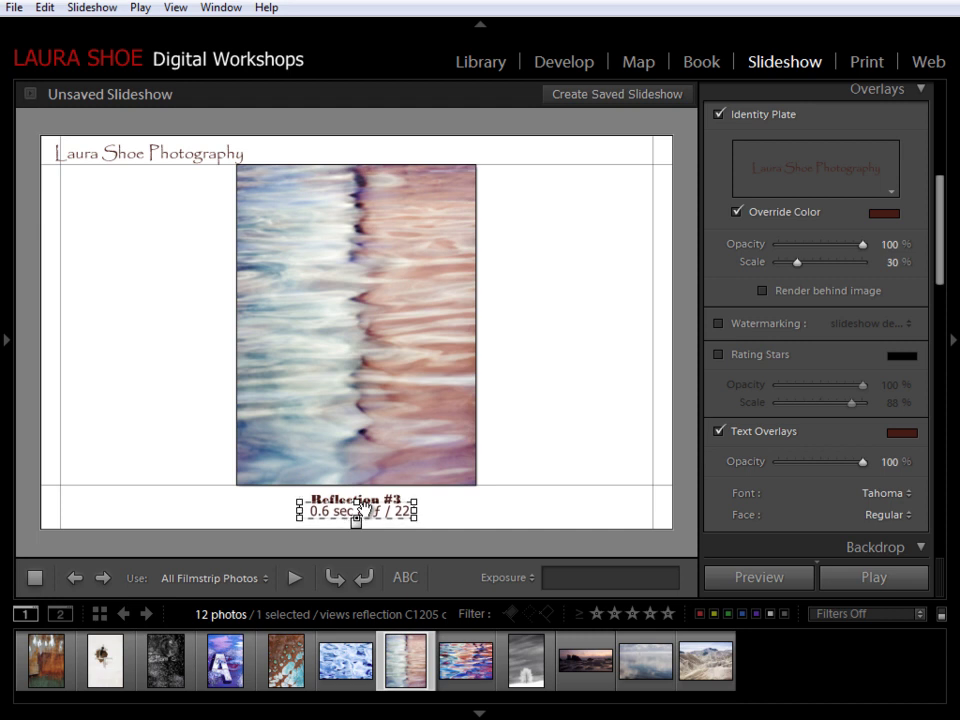
pyautogui.click(357, 520)
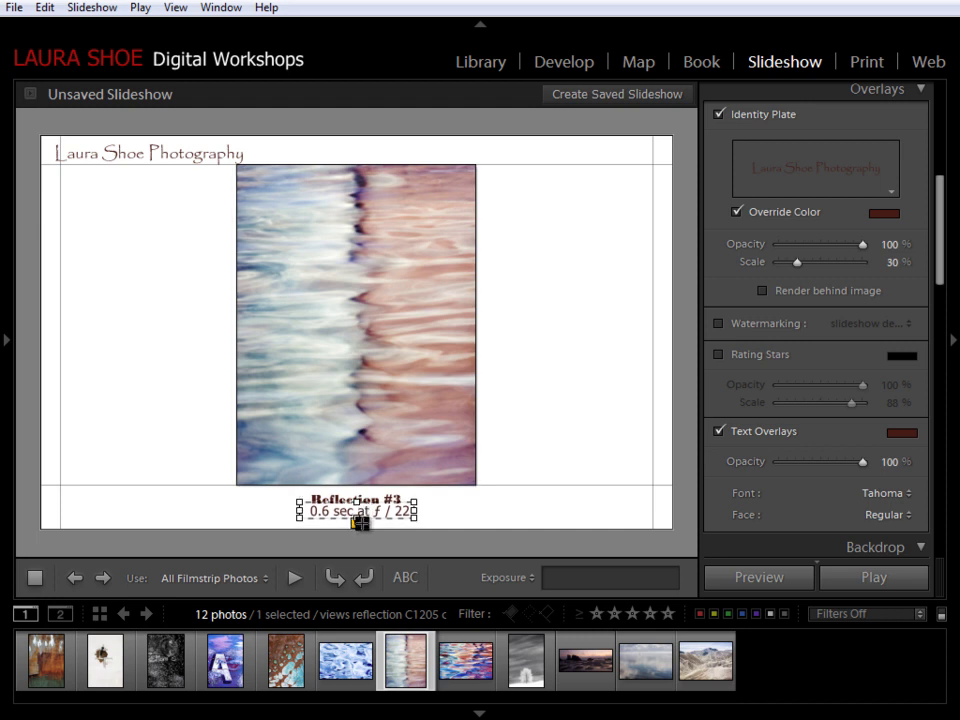
pyautogui.moveTo(356, 521); pyautogui.dragTo(358, 481)
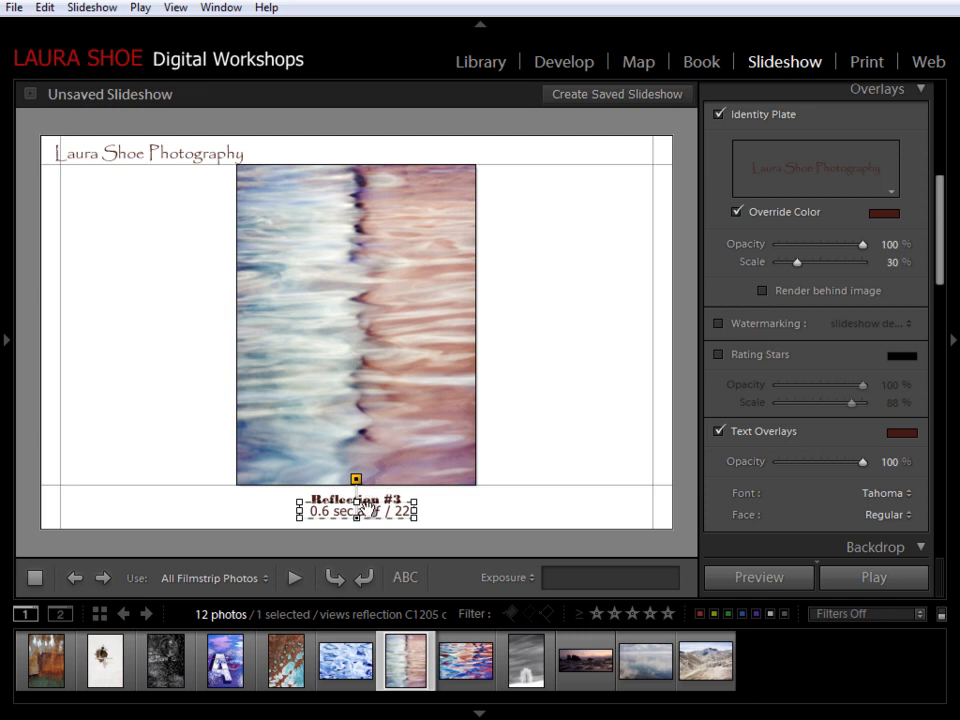
pyautogui.click(520, 513)
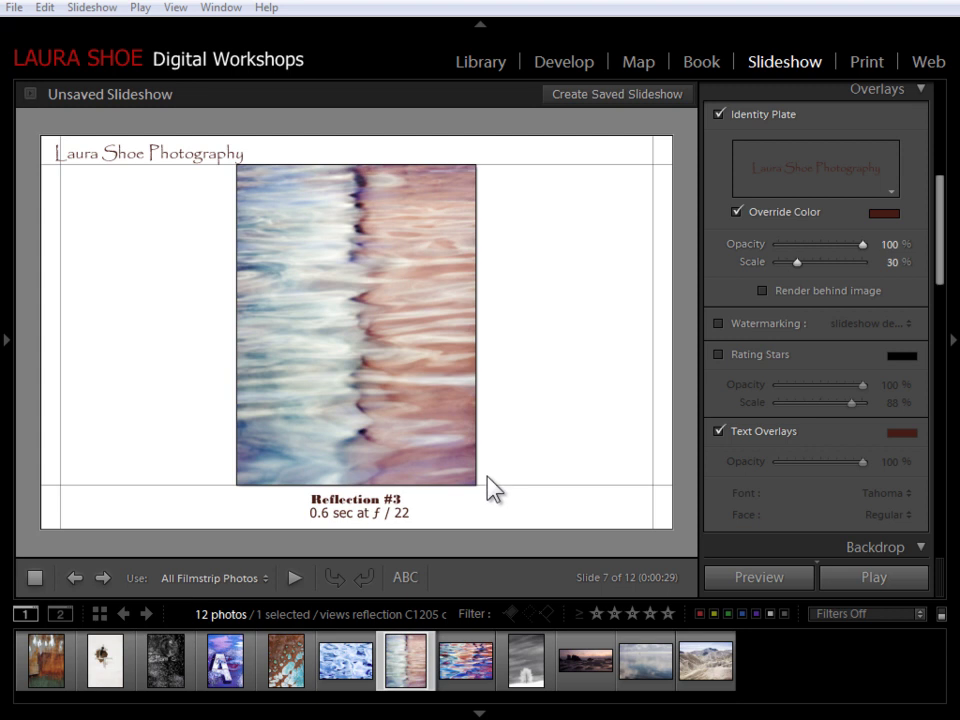
# Rotate the exposure overlay 90° clockwise and place it beside the photo's lower right edge, anchored to the photo's bottom-right corner
pyautogui.click(380, 514)
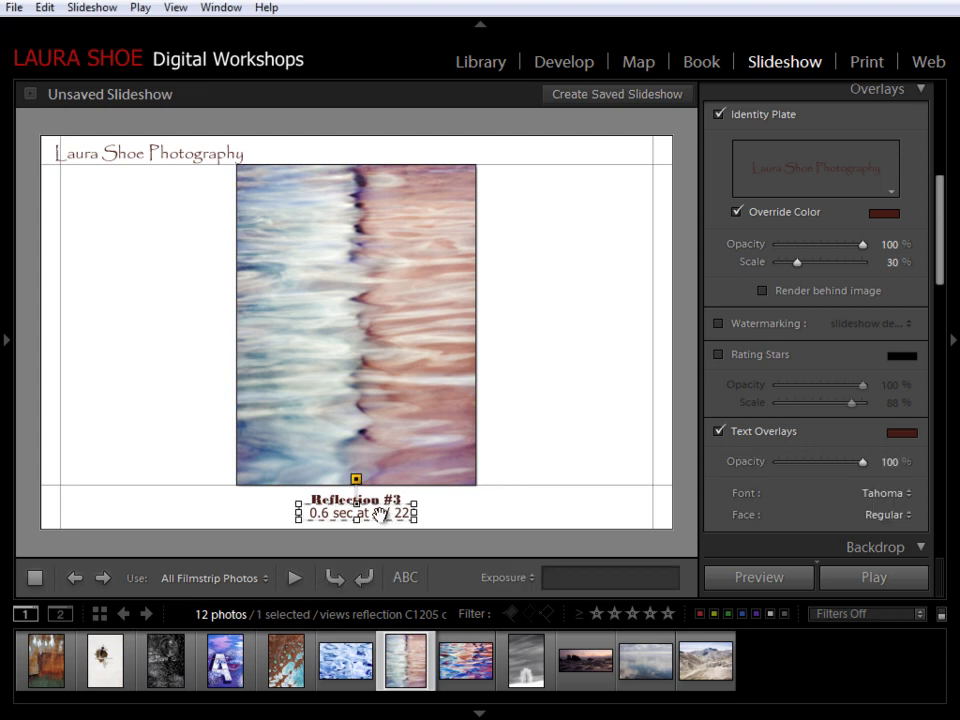
pyautogui.click(368, 578)
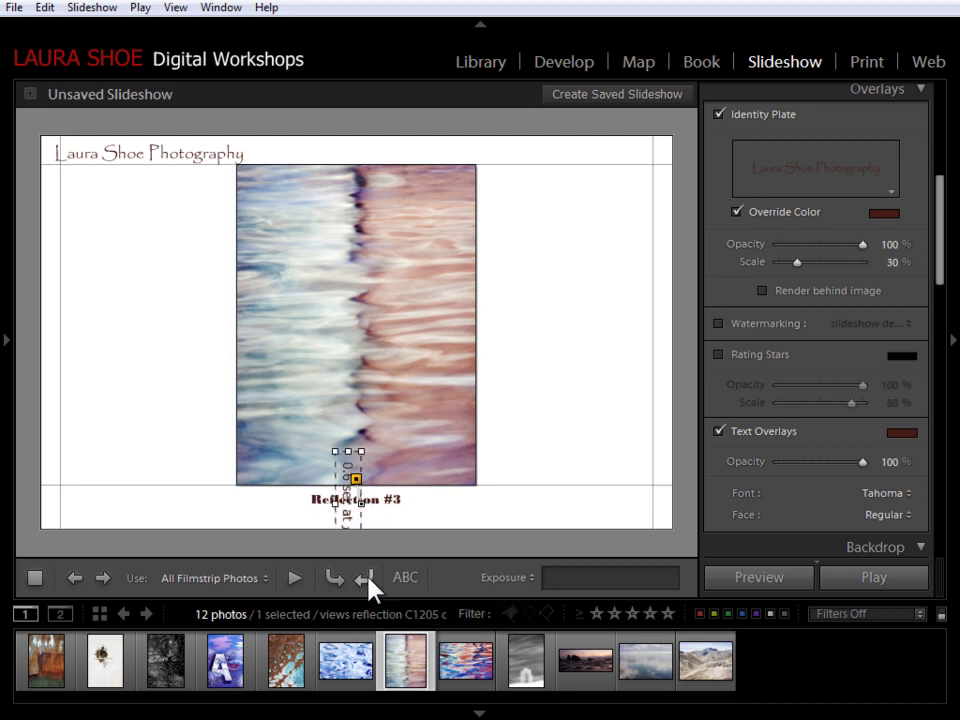
pyautogui.moveTo(350, 458); pyautogui.dragTo(495, 388)
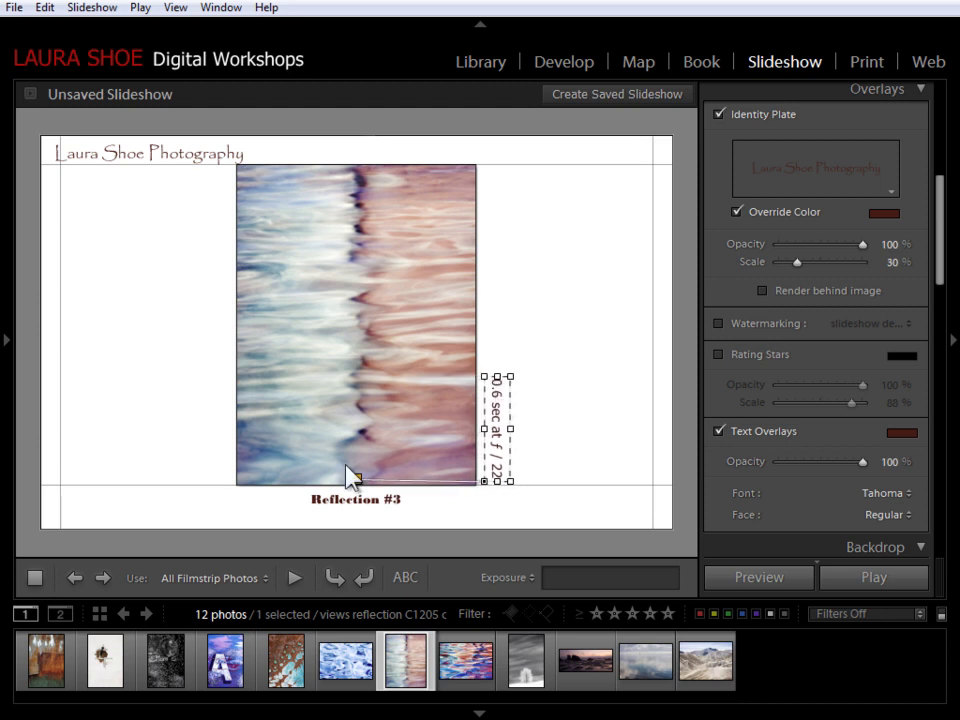
pyautogui.moveTo(354, 481); pyautogui.dragTo(493, 461)
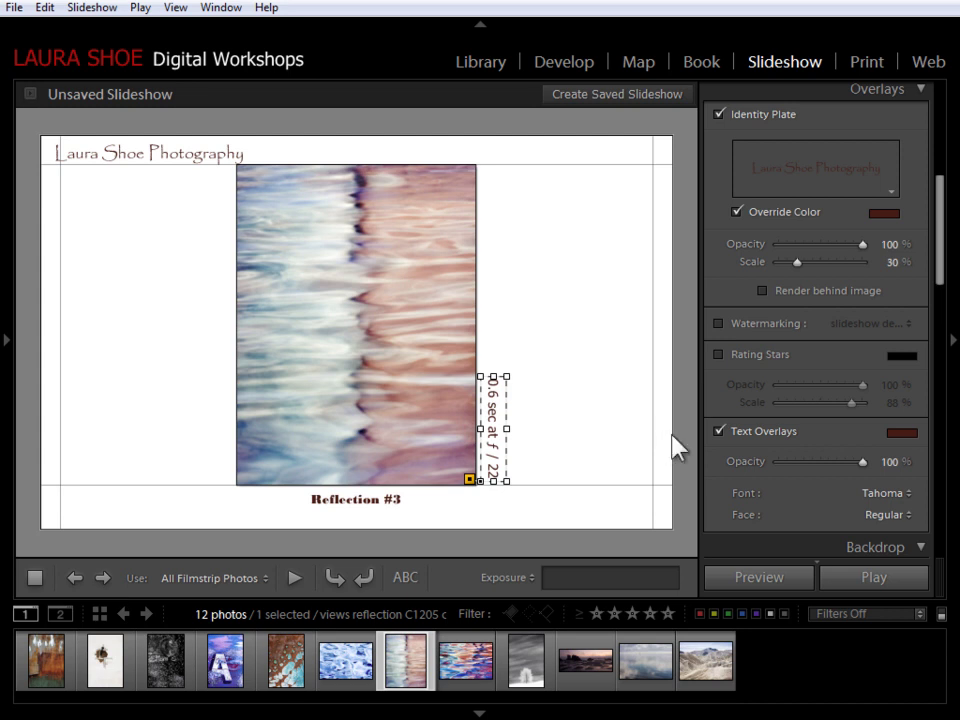
# On the panoramic coast slide, widen the linked left and right layout margins to 132 px
pyautogui.click(588, 657)
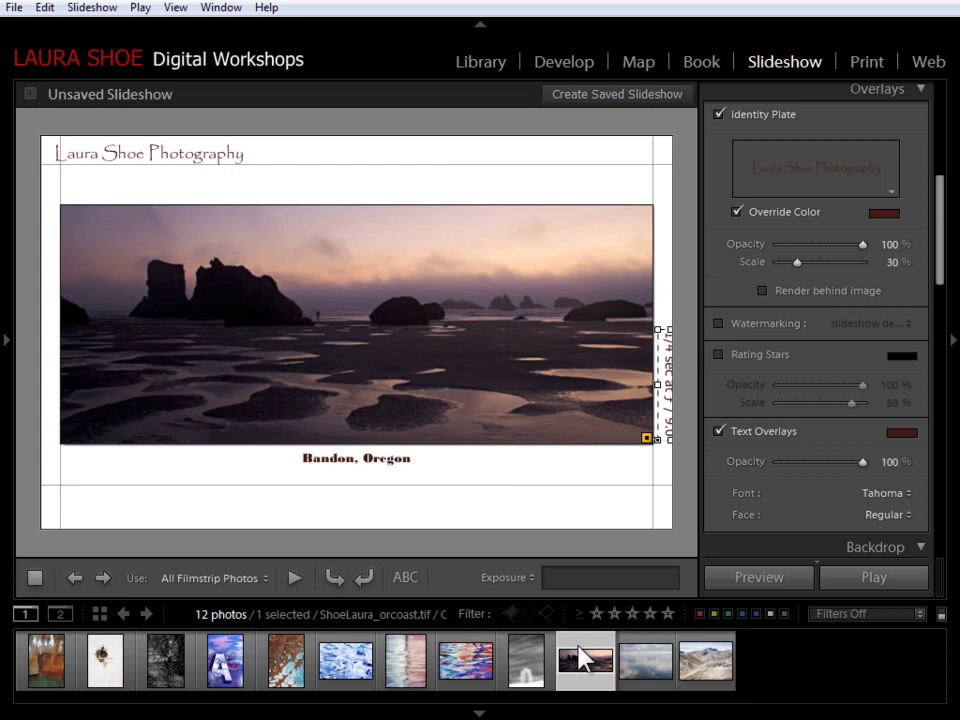
pyautogui.click(646, 438)
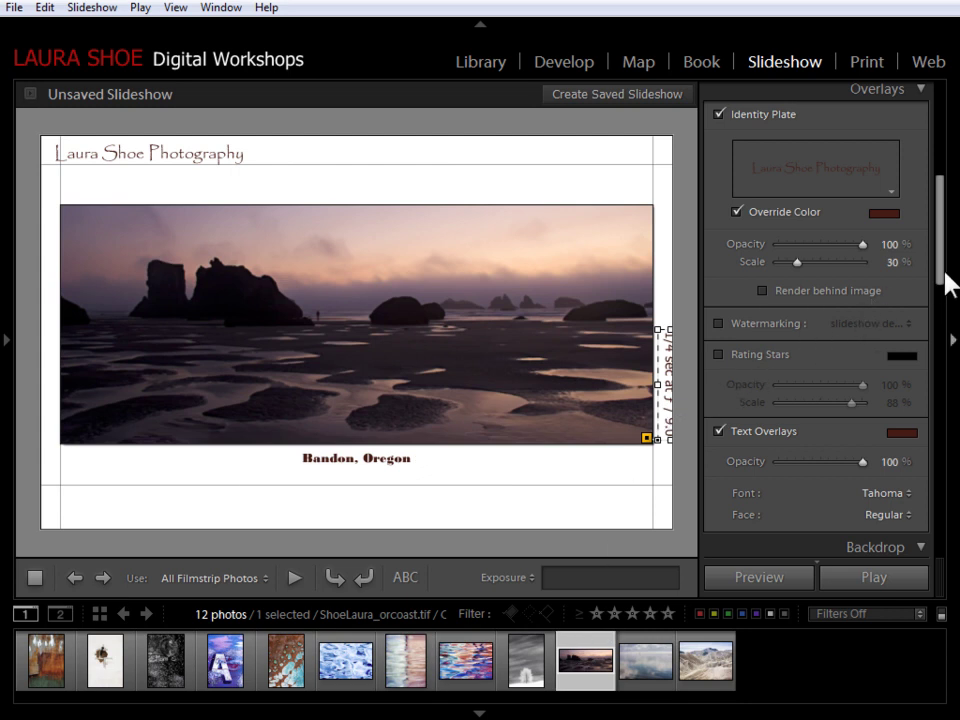
pyautogui.moveTo(943, 279); pyautogui.dragTo(945, 170)
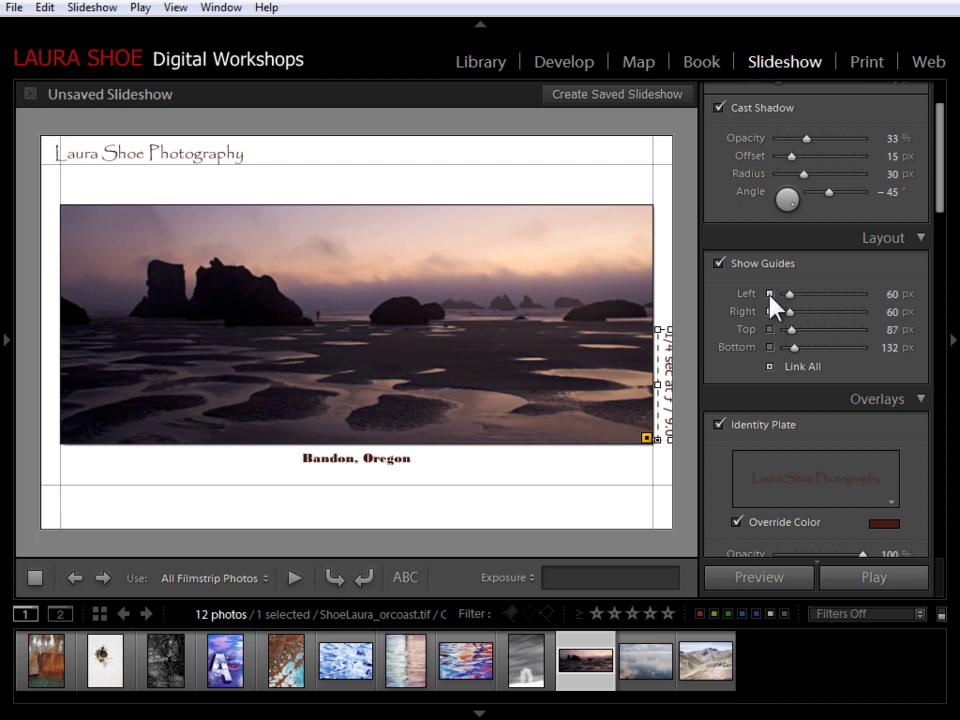
pyautogui.moveTo(788, 311); pyautogui.dragTo(770, 307)
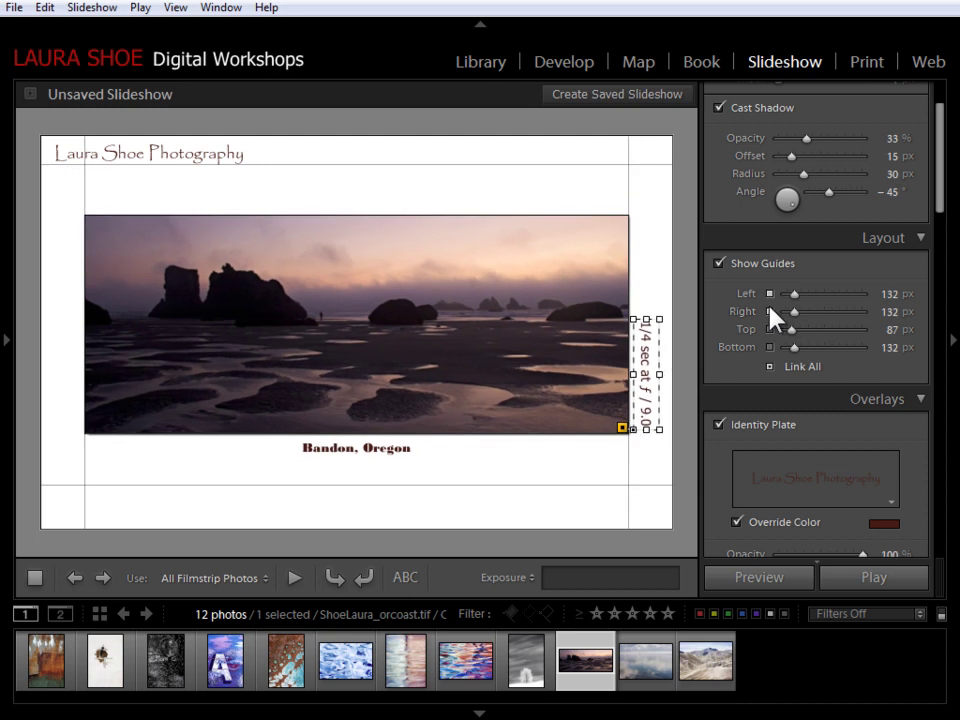
# Shrink the rotated exposure overlay on the coast slide and move it closer to the photo's right edge
pyautogui.moveTo(940, 204); pyautogui.dragTo(957, 302)
pyautogui.scroll(3, 957, 302)
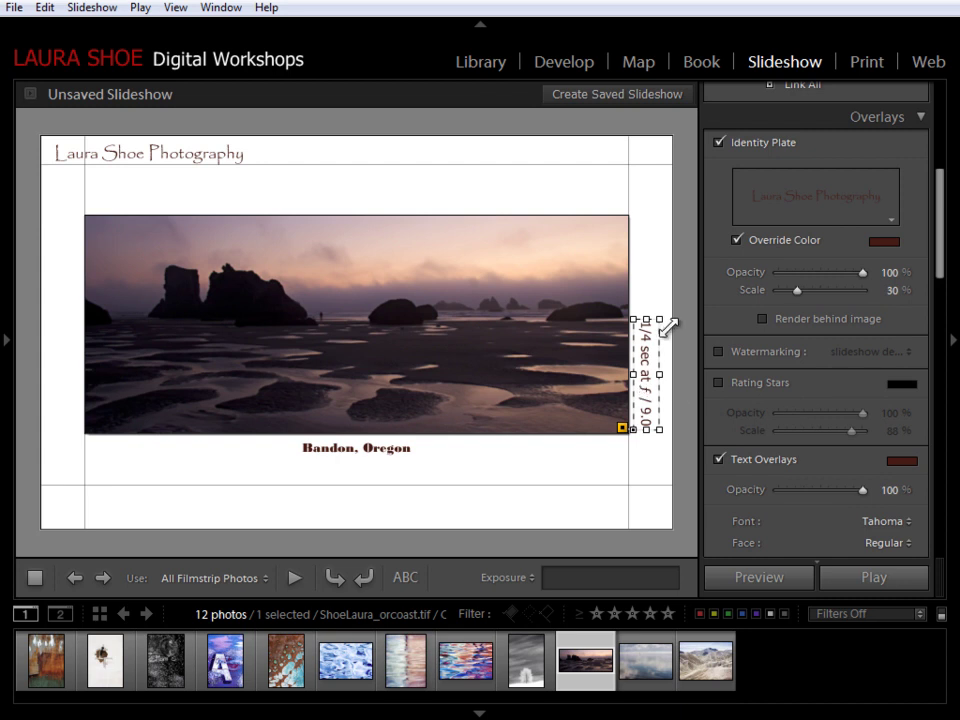
pyautogui.moveTo(667, 326); pyautogui.dragTo(658, 336)
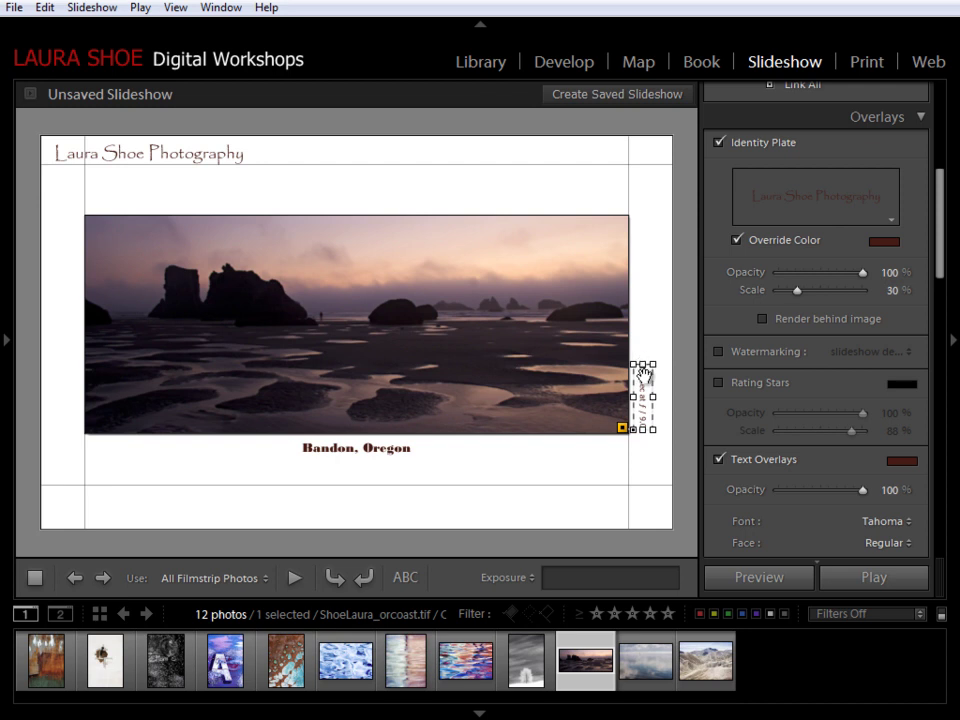
pyautogui.moveTo(645, 384); pyautogui.dragTo(641, 385)
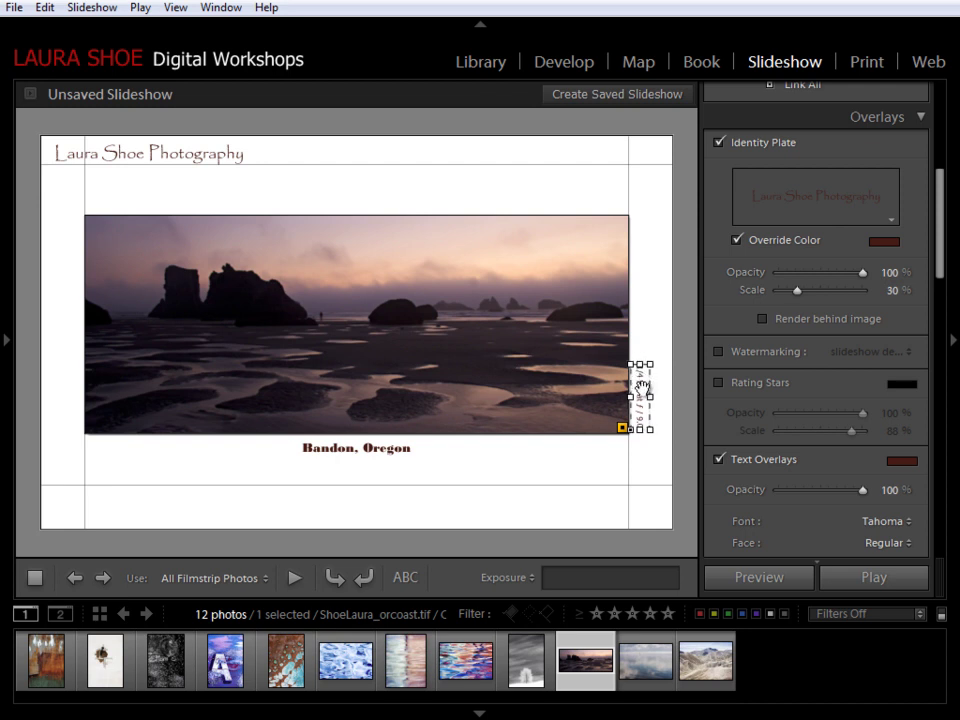
pyautogui.click(670, 478)
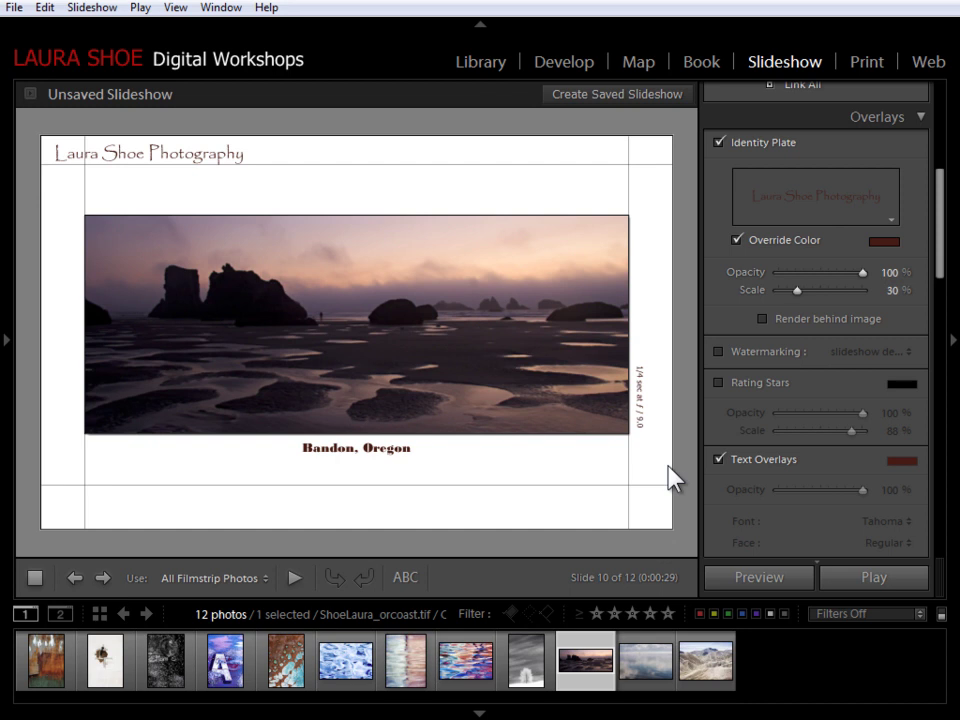
# Delete the exposure overlay from the black-and-white tree slide
pyautogui.click(525, 666)
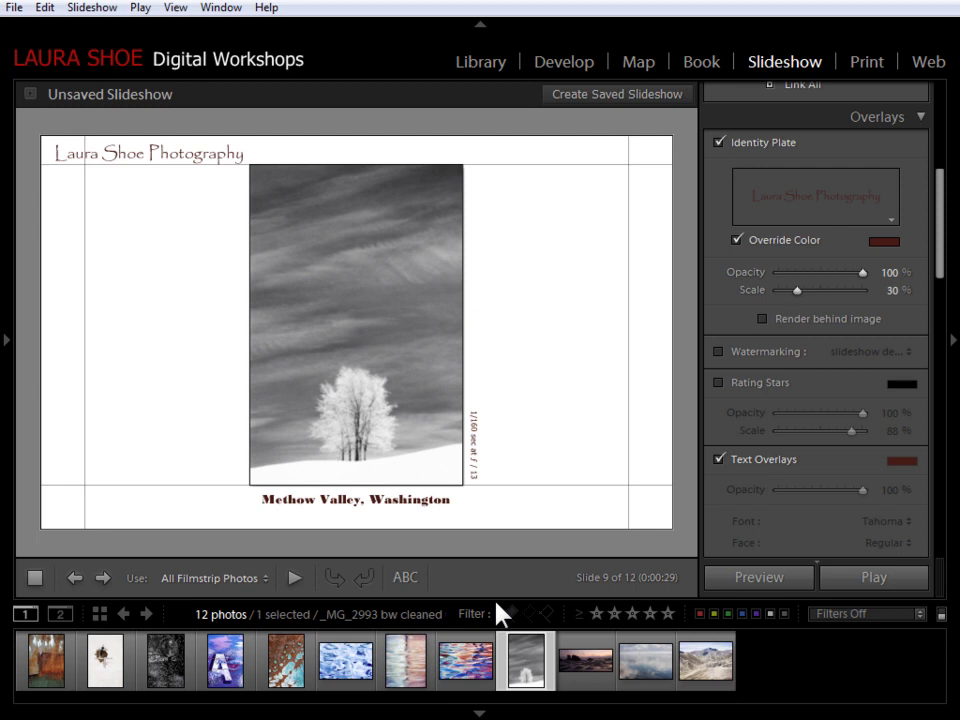
pyautogui.click(475, 462)
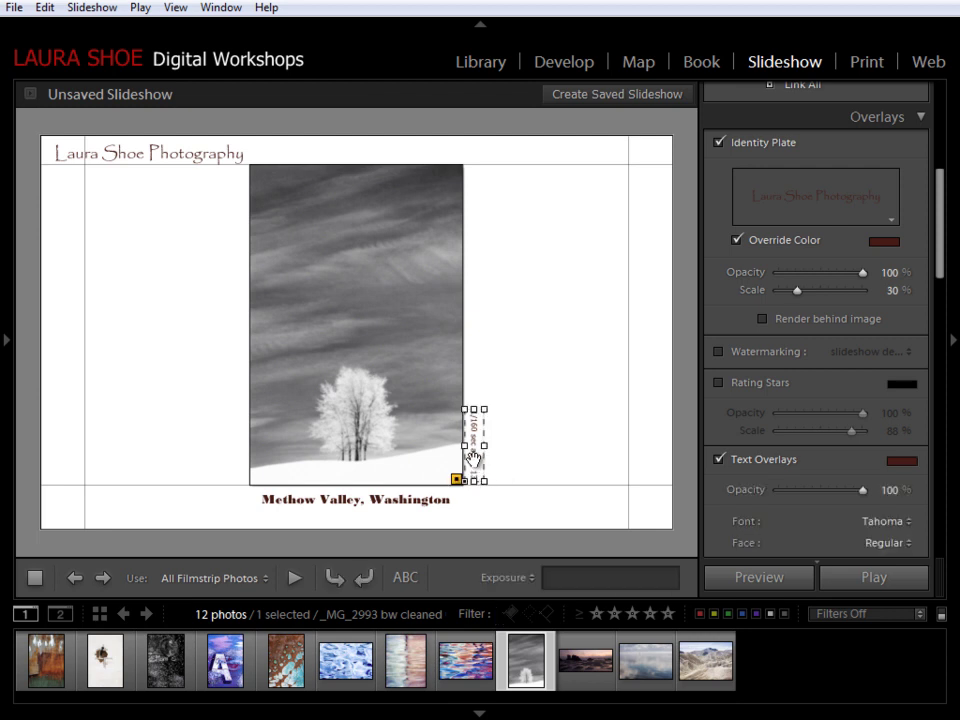
pyautogui.press('Delete')
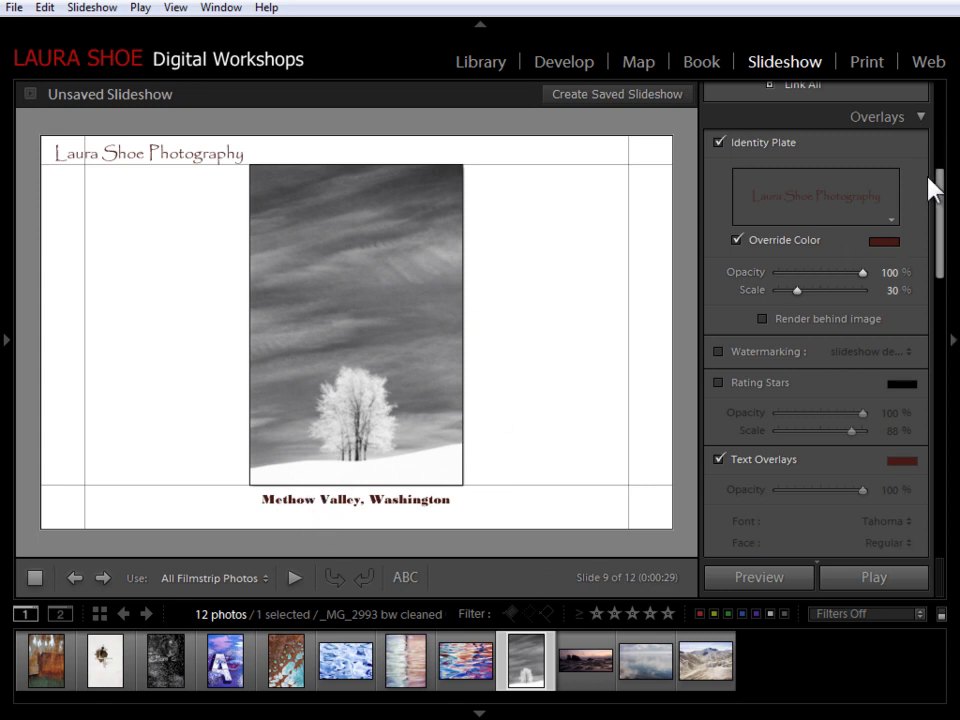
# Unlink the layout margins and set the bottom margin to 160 px
pyautogui.moveTo(938, 192); pyautogui.dragTo(943, 146)
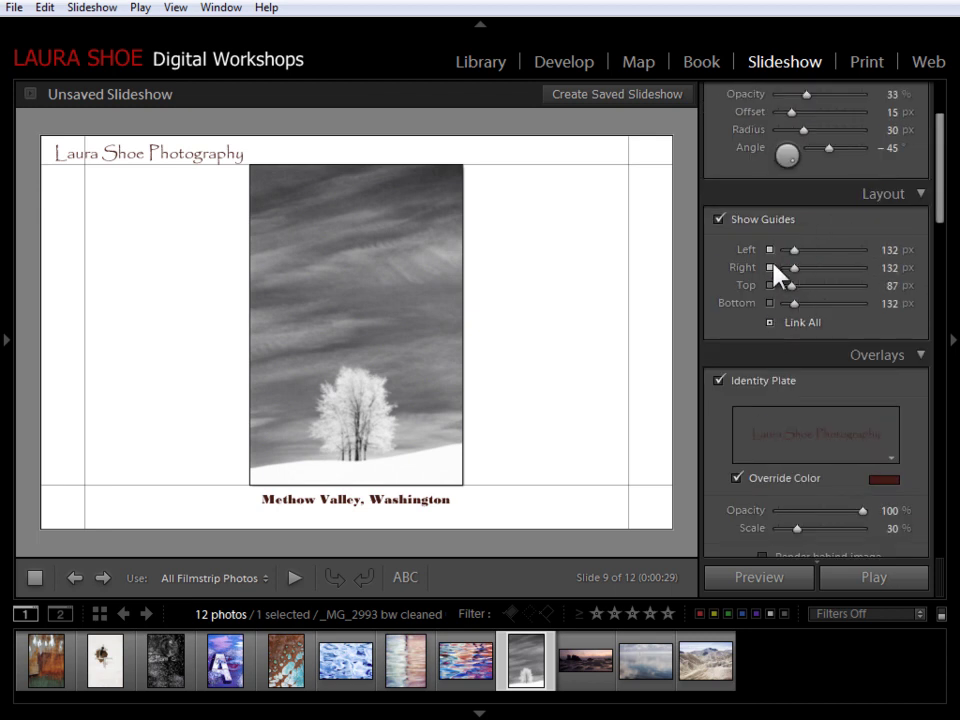
pyautogui.click(770, 267)
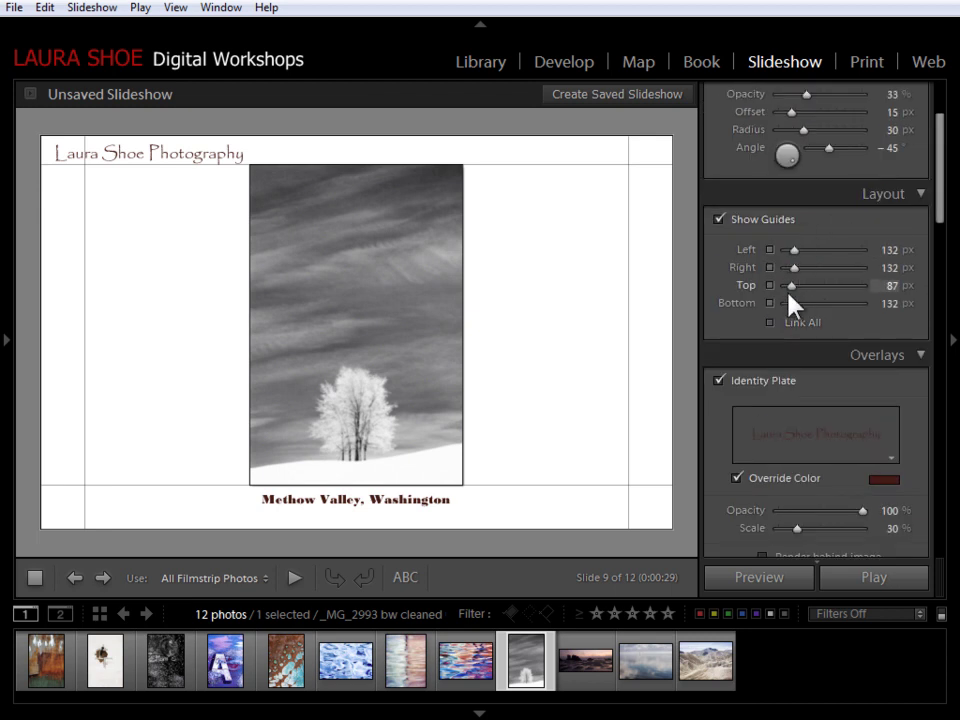
pyautogui.moveTo(795, 311); pyautogui.dragTo(801, 315)
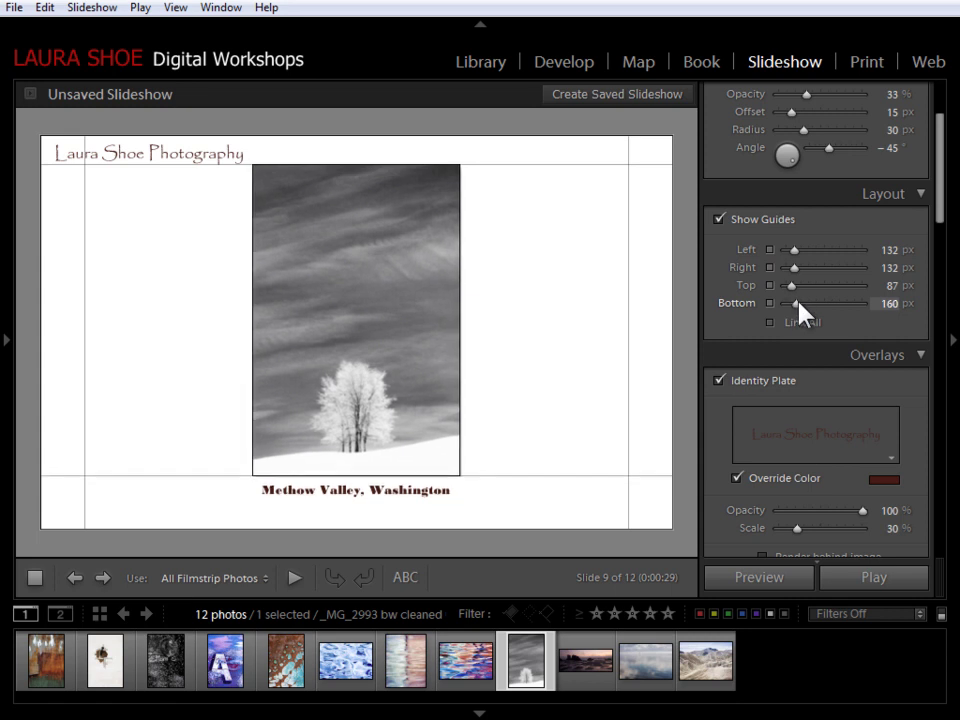
# Add a new text overlay, open its text template for editing and clear the default Custom Text token
pyautogui.click(405, 578)
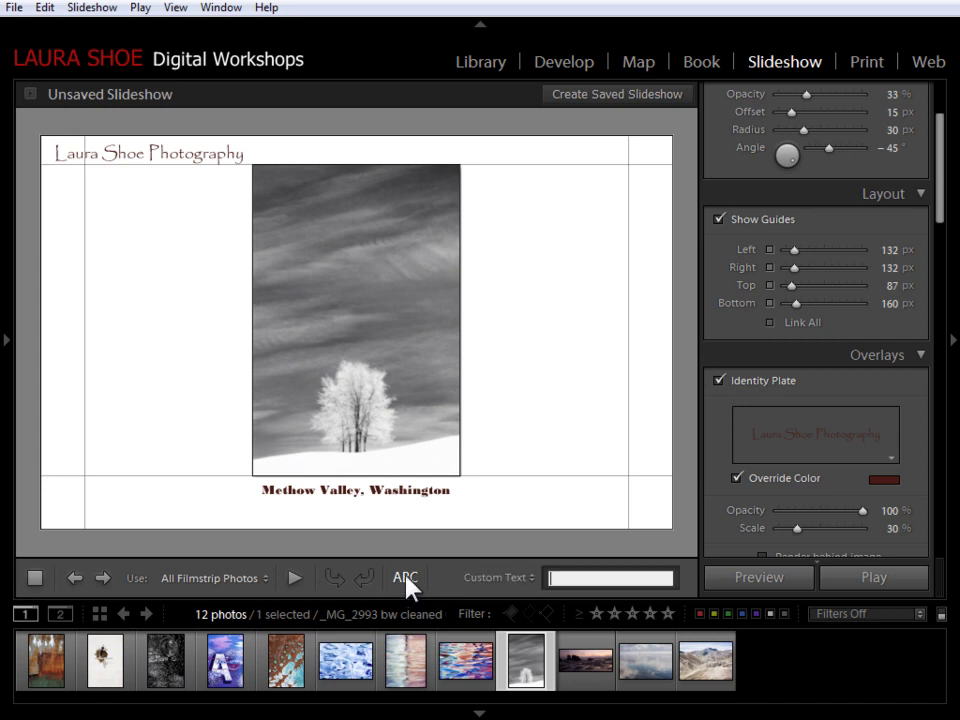
pyautogui.click(497, 578)
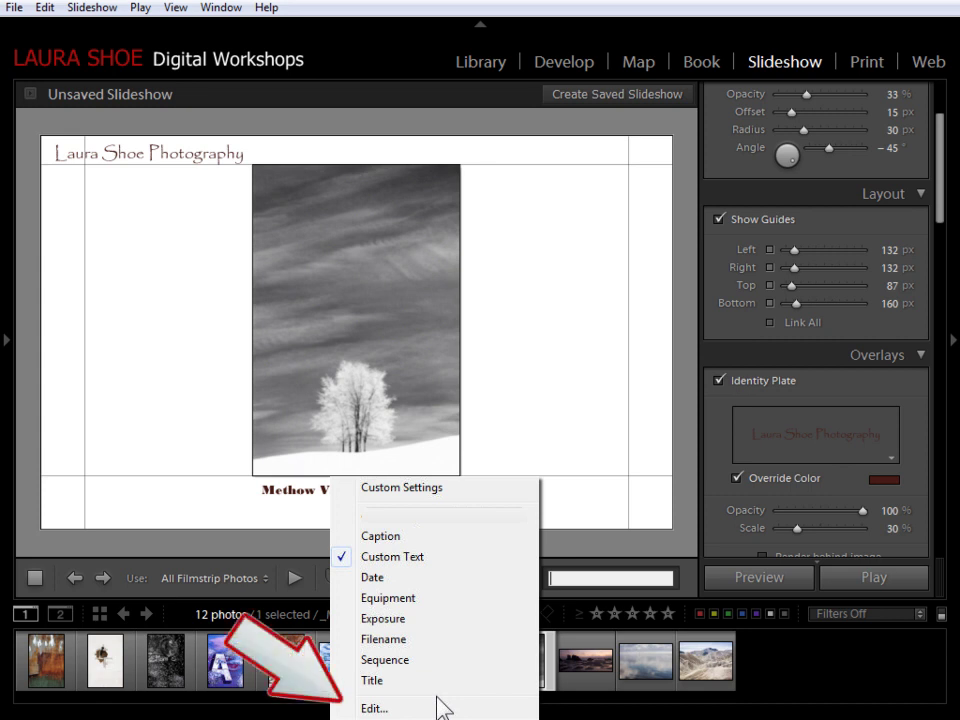
pyautogui.click(440, 707)
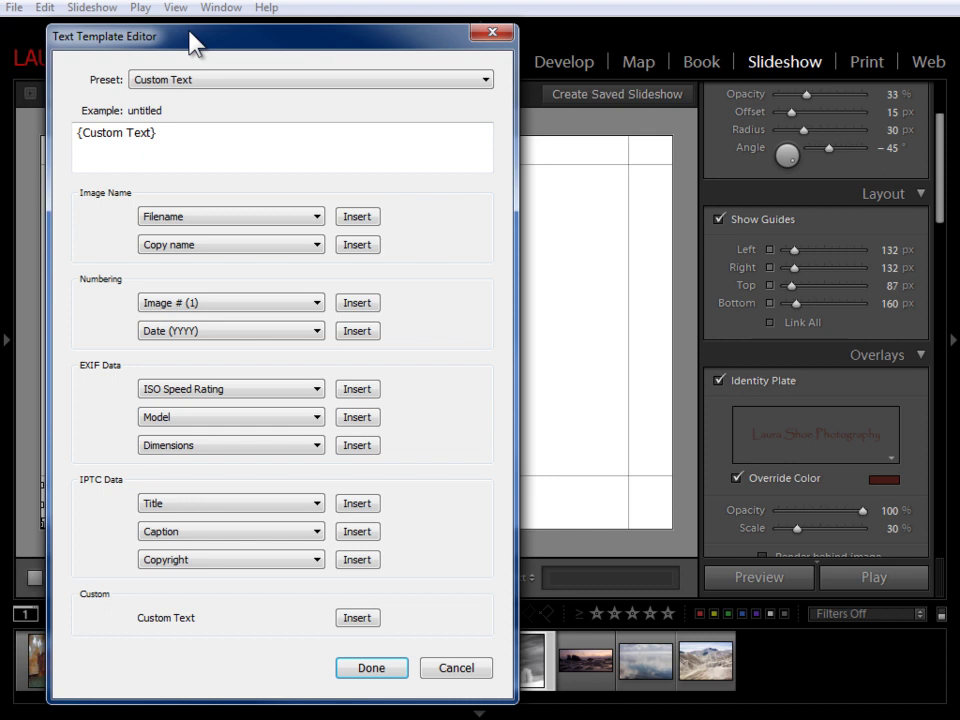
pyautogui.click(168, 134)
pyautogui.press('BackSpace')
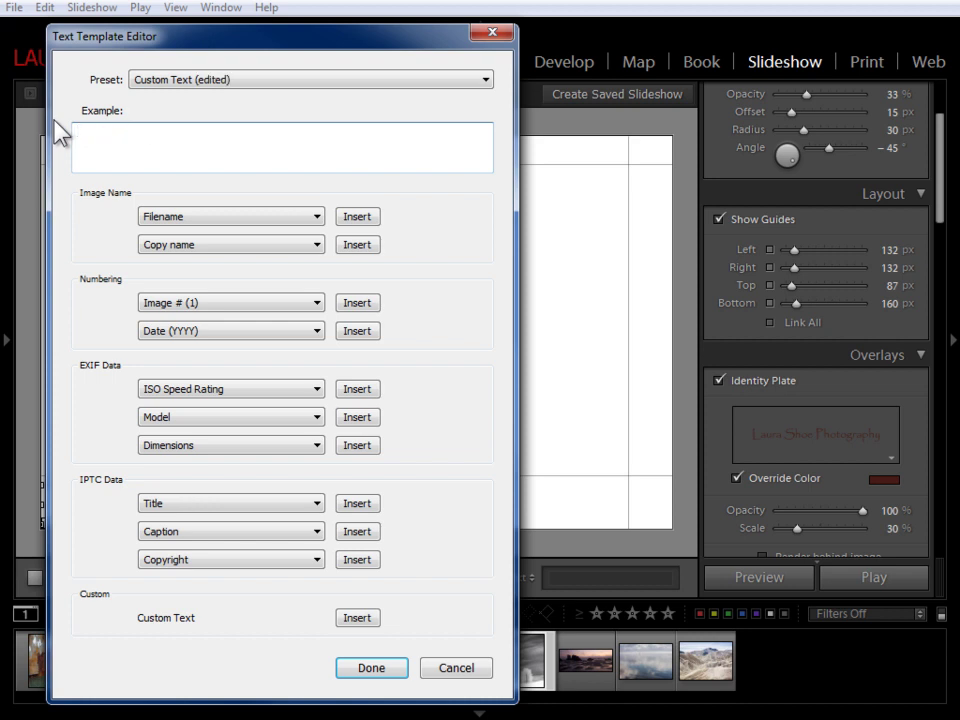
# Begin the overlay template with the label "Camera: " followed by the EXIF Model token
pyautogui.write('Camera:')
pyautogui.click(190, 420)
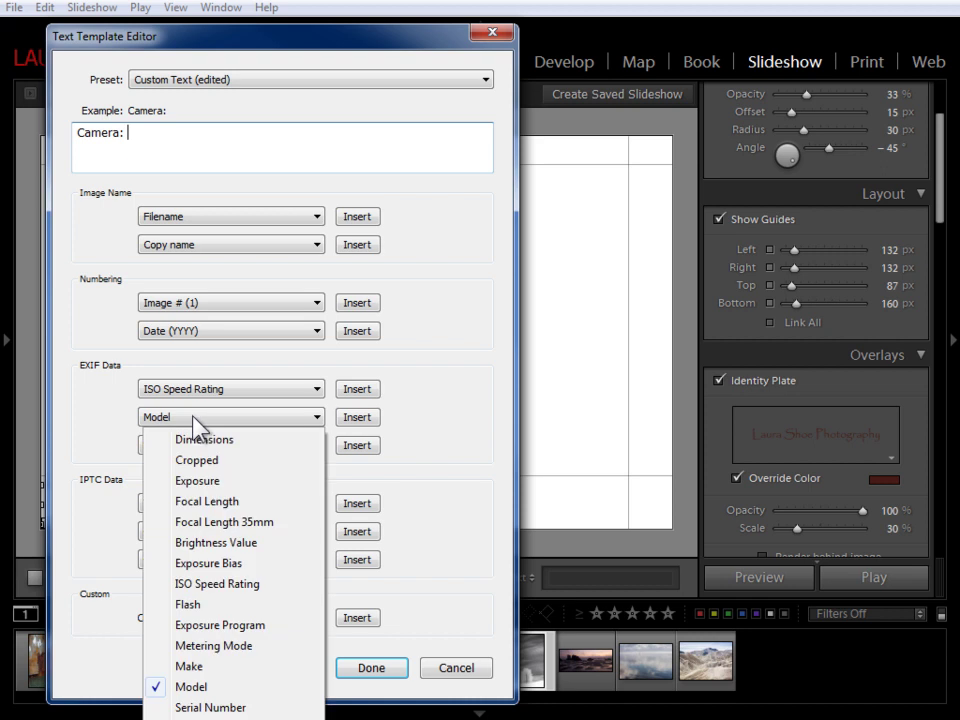
pyautogui.click(198, 689)
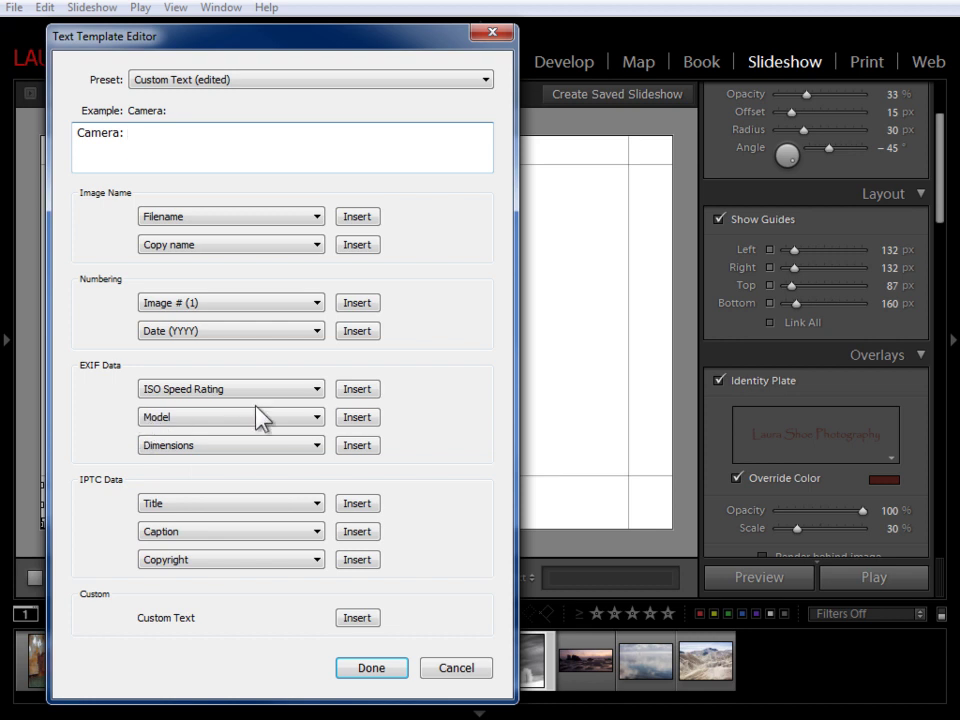
pyautogui.click(357, 417)
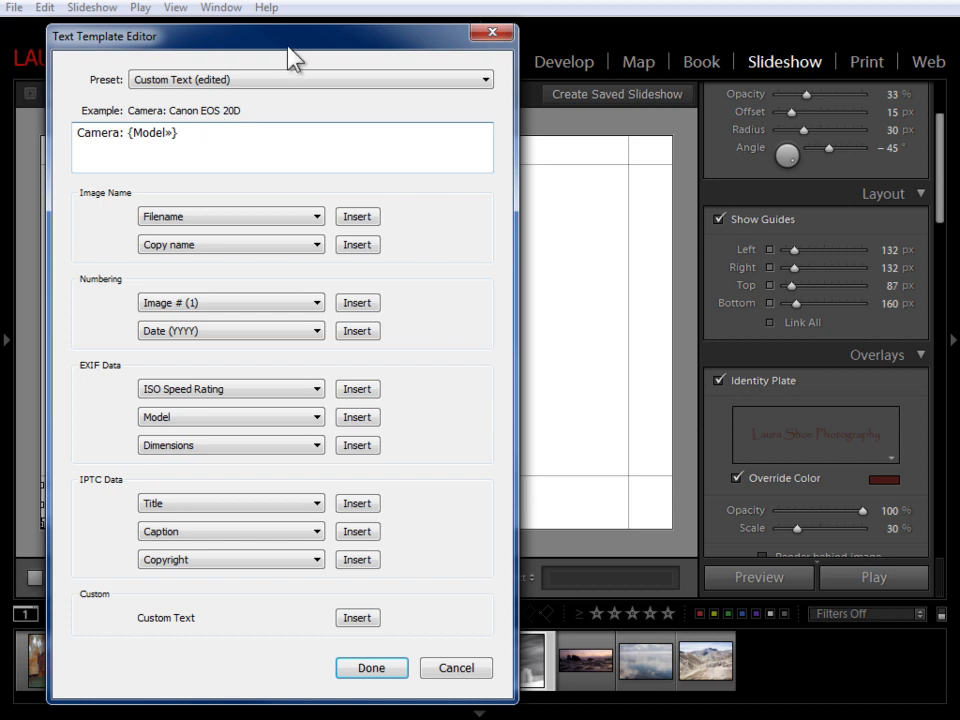
pyautogui.moveTo(289, 47); pyautogui.dragTo(257, 40)
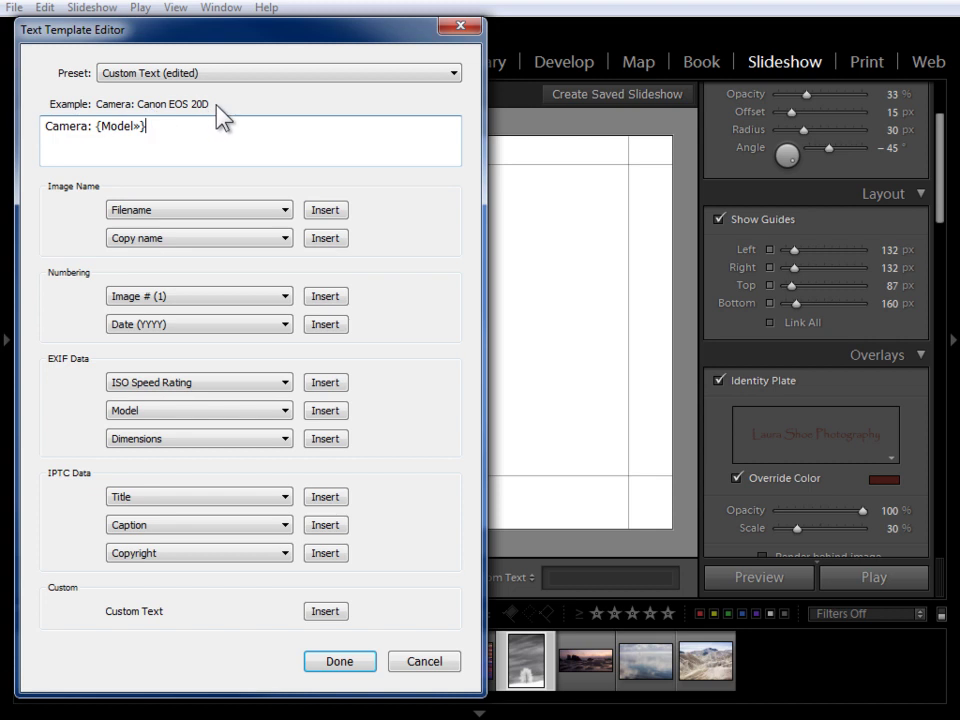
# Append "; Exposure: " and the EXIF Exposure token to the overlay template
pyautogui.write('; Expso')
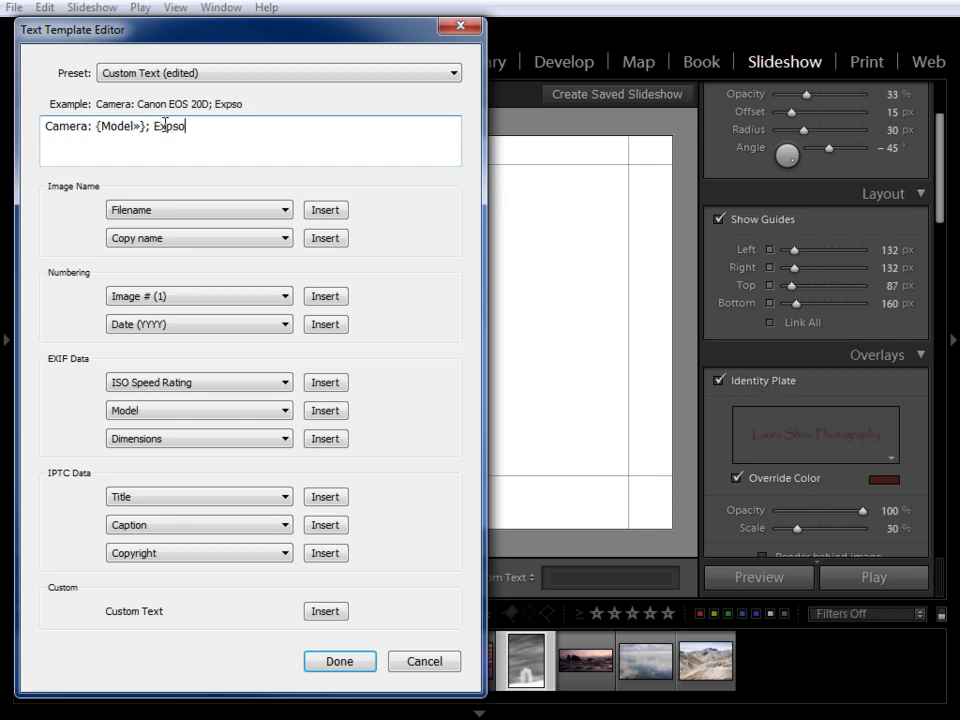
pyautogui.press('BackSpace')
pyautogui.press('BackSpace')
pyautogui.write('osure:')
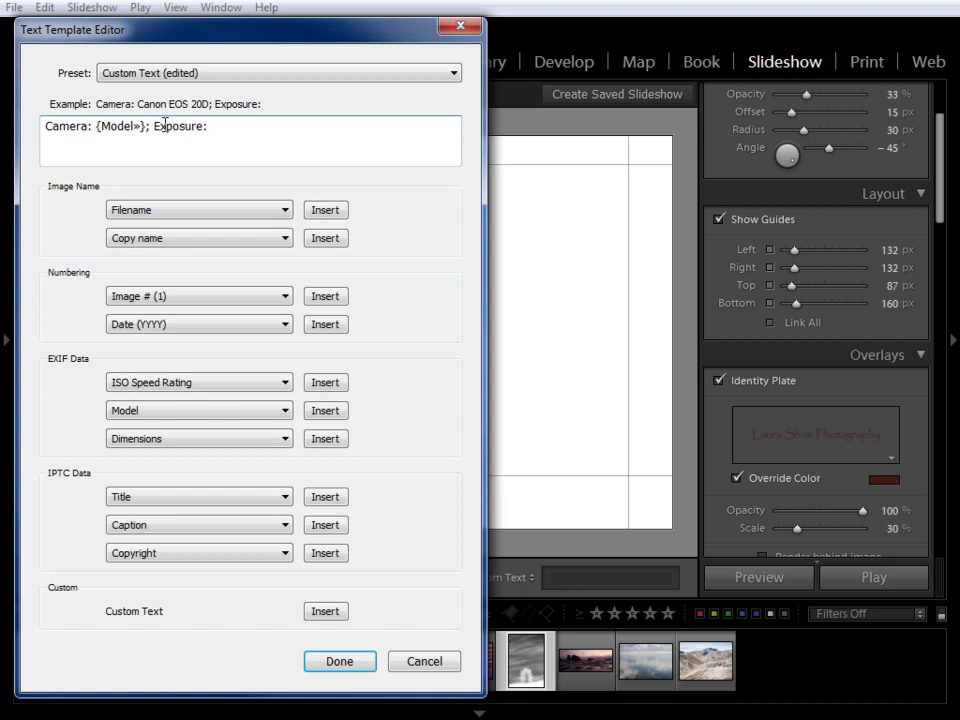
pyautogui.click(154, 384)
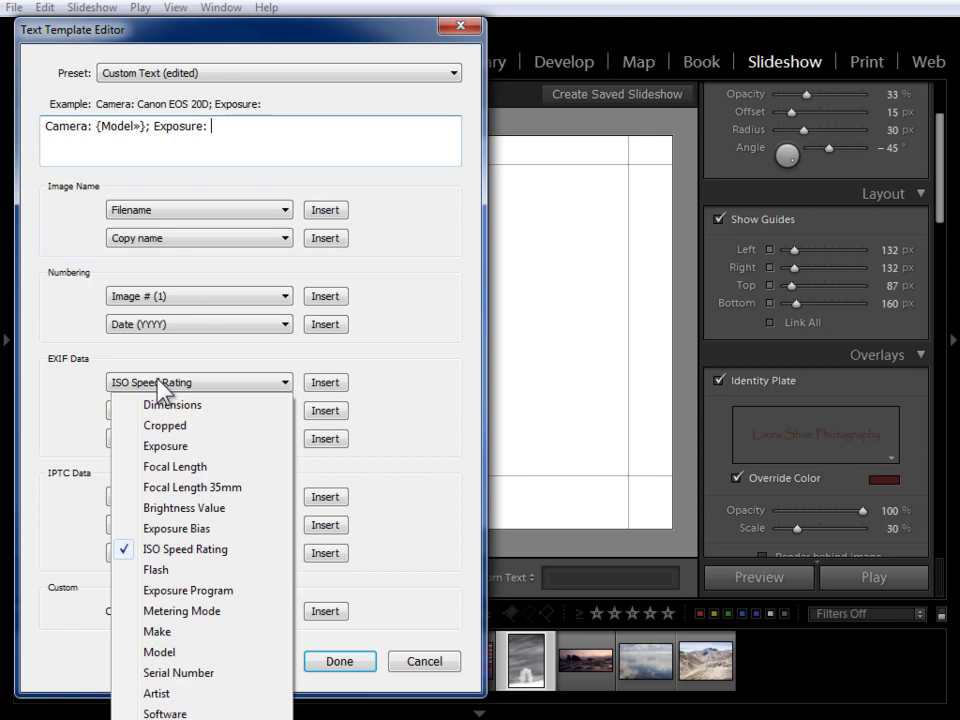
pyautogui.click(188, 450)
pyautogui.click(238, 382)
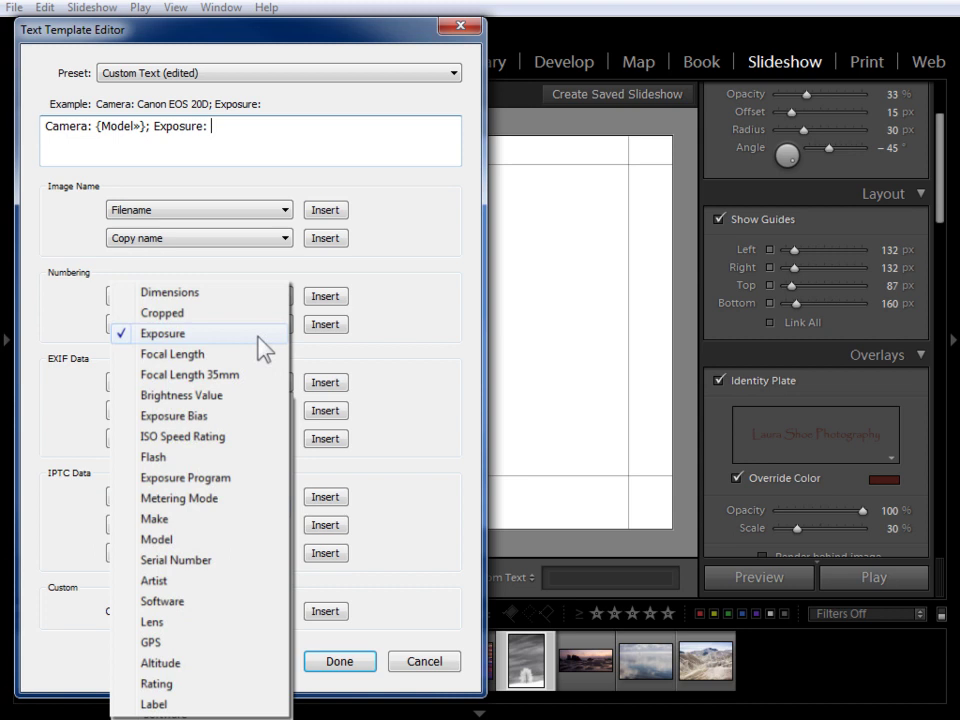
pyautogui.click(263, 348)
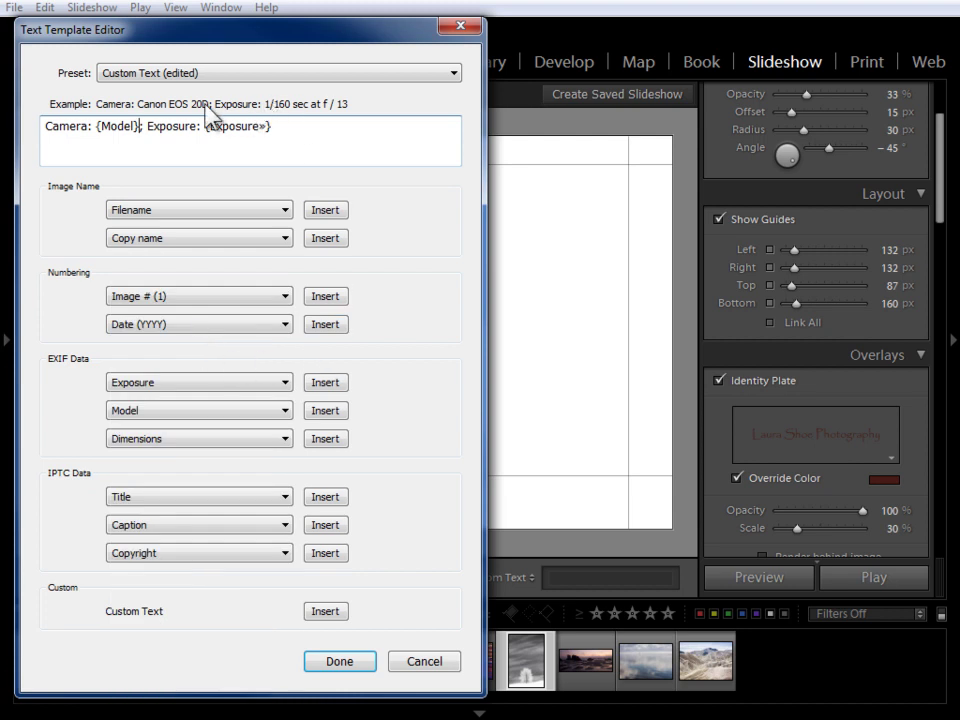
# Append "; ISO: " and the ISO Speed Rating token at the end of the overlay template
pyautogui.click(291, 129)
pyautogui.write('; ISO:')
pyautogui.click(144, 378)
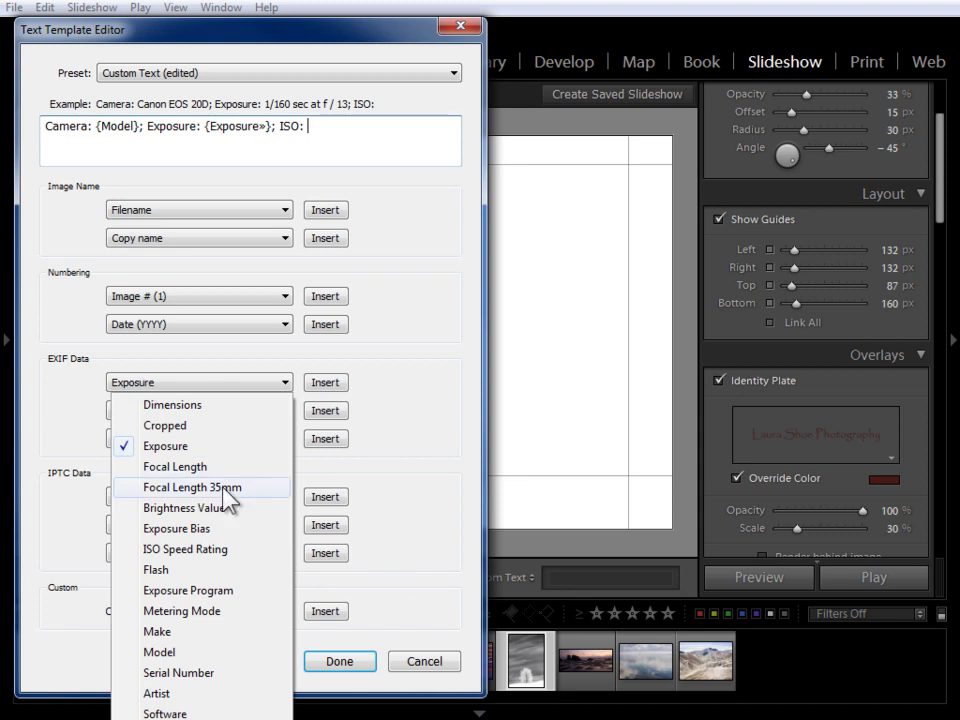
pyautogui.click(157, 551)
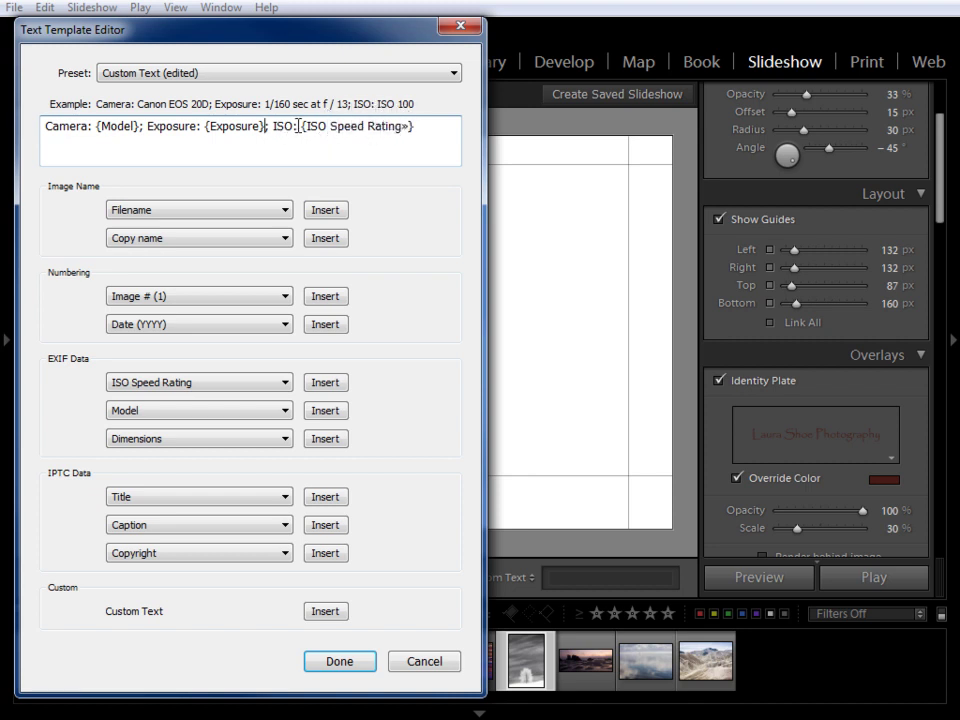
# Remove the redundant "ISO:" label in front of the ISO Speed Rating token
pyautogui.moveTo(298, 126); pyautogui.dragTo(274, 124)
pyautogui.press('Delete')
pyautogui.press('Delete')
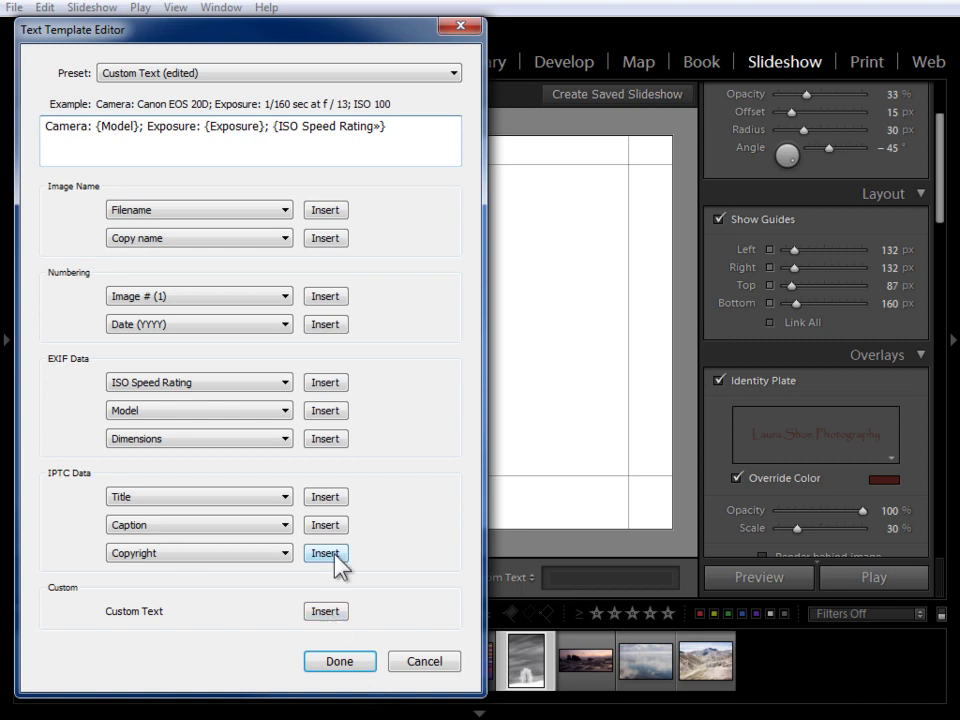
pyautogui.click(282, 124)
# Save the template as a new preset named "camera, exposure, iso text" and apply it to the overlay
pyautogui.moveTo(246, 36); pyautogui.dragTo(717, 32)
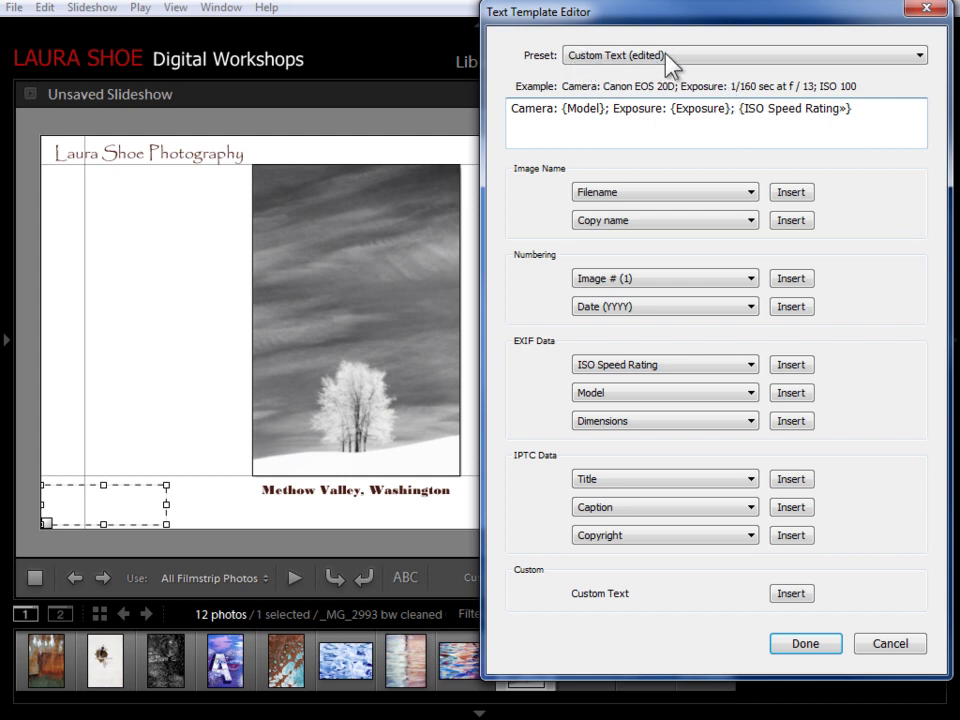
pyautogui.click(625, 57)
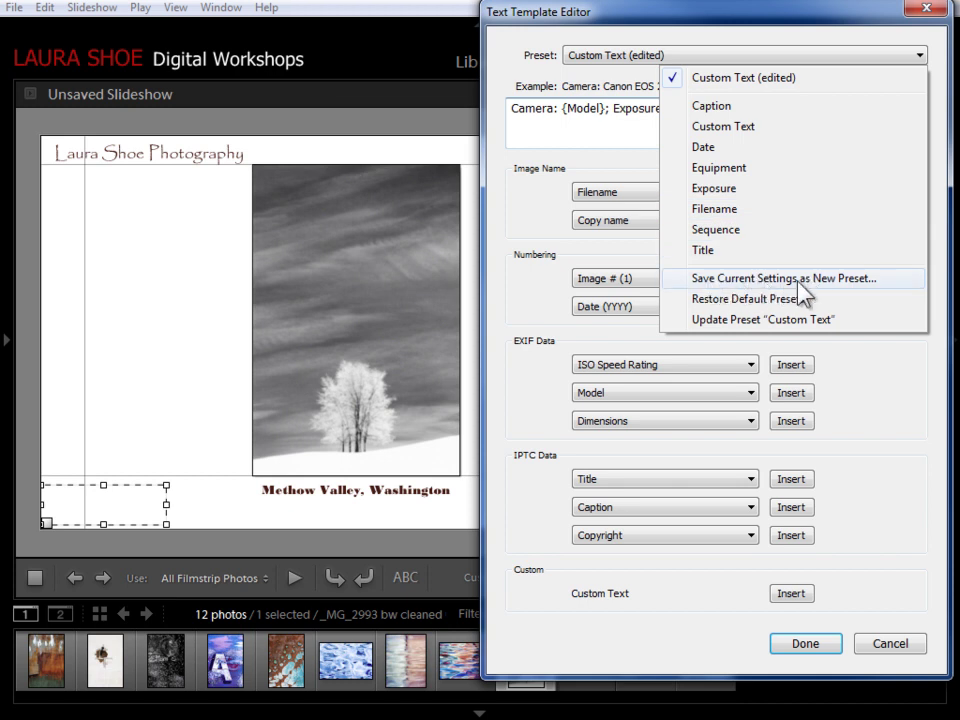
pyautogui.click(843, 283)
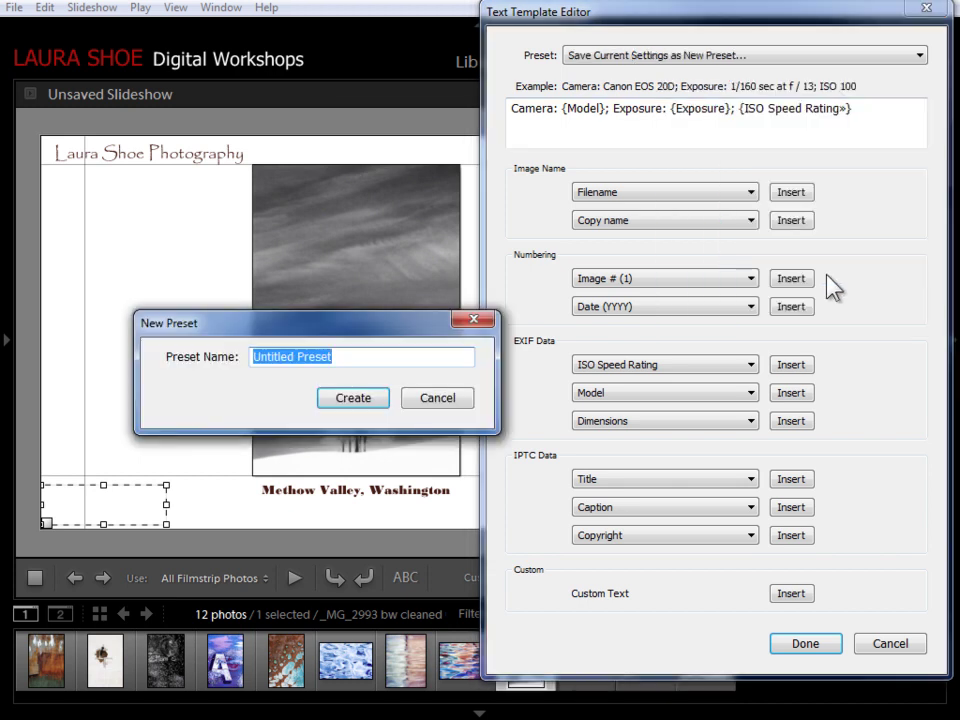
pyautogui.write('camera, ')
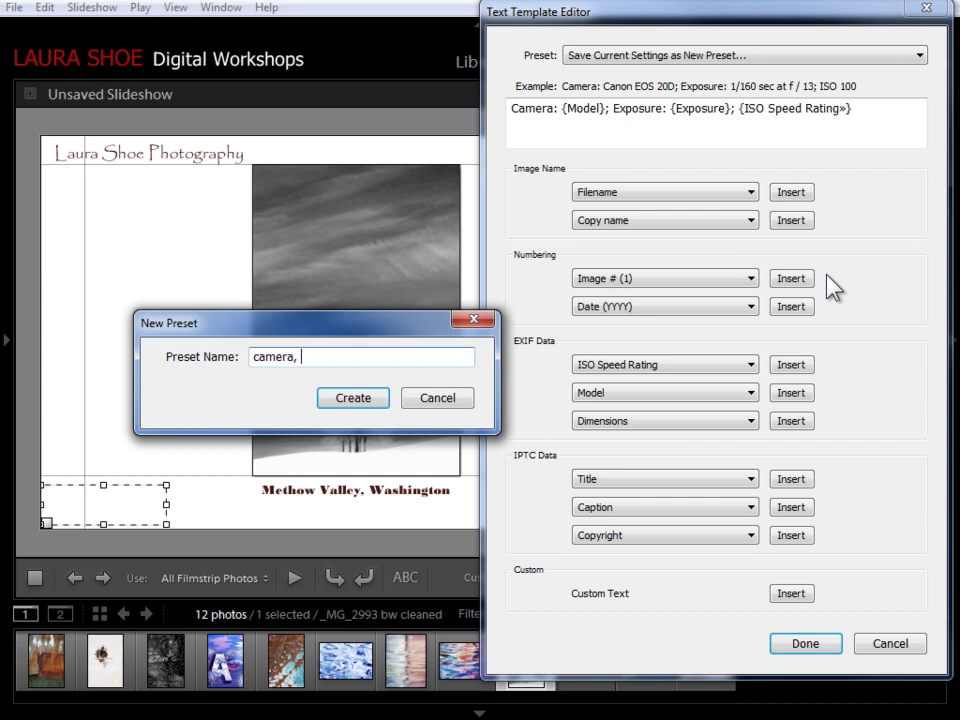
pyautogui.write('exposure, iso text')
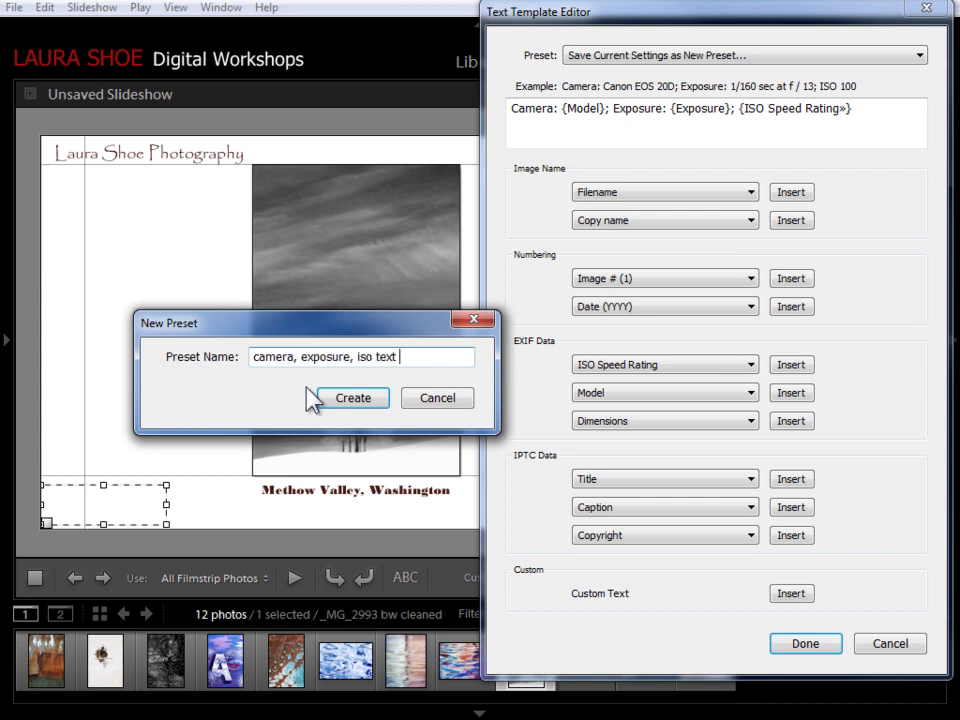
pyautogui.click(350, 398)
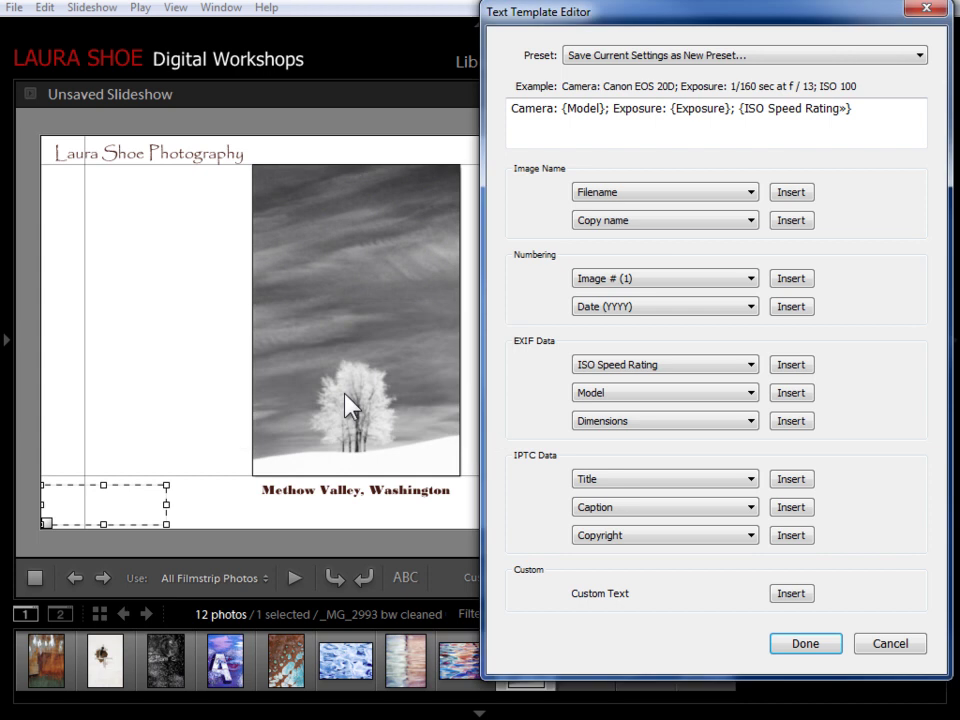
pyautogui.click(798, 647)
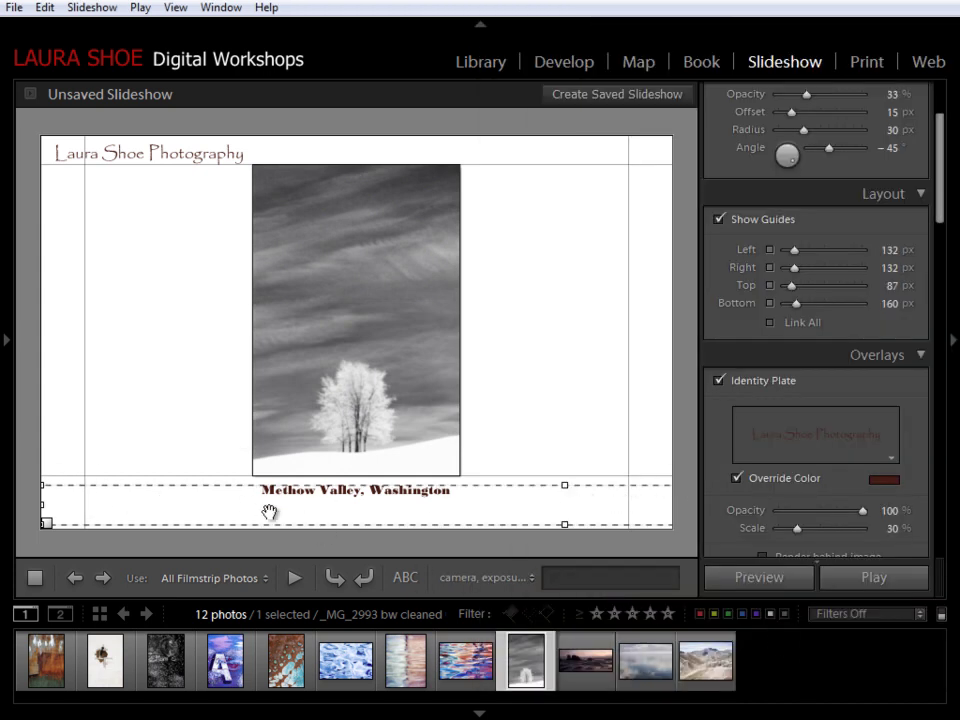
# Color the new camera and exposure overlay dark red by sampling the title text below the photo
pyautogui.moveTo(942, 205); pyautogui.dragTo(945, 304)
pyautogui.click(902, 324)
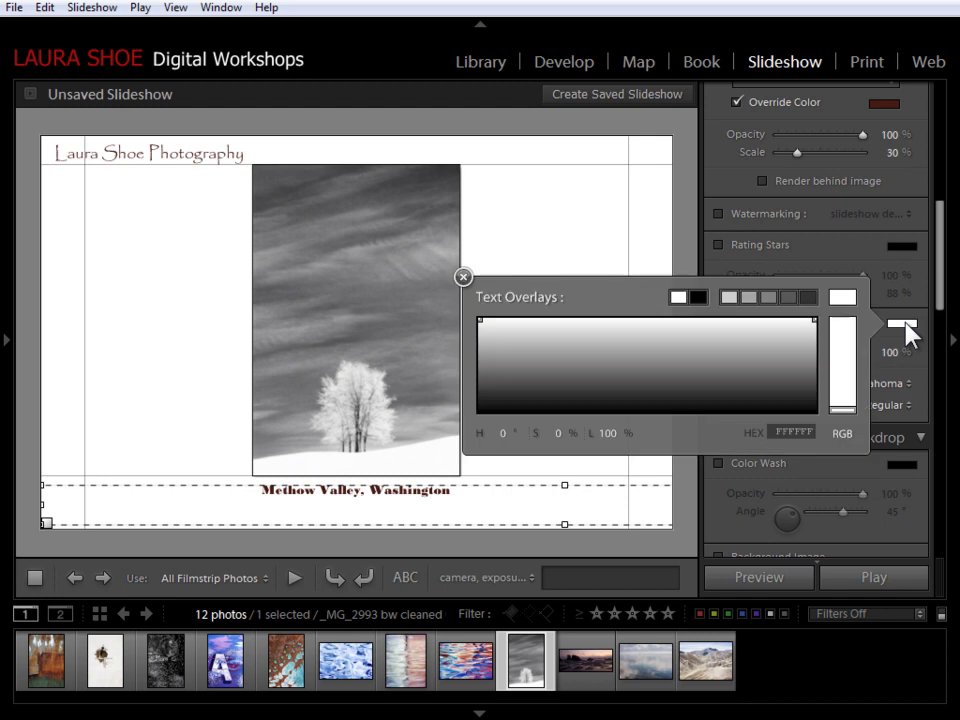
pyautogui.moveTo(650, 357); pyautogui.dragTo(420, 467)
pyautogui.click(463, 277)
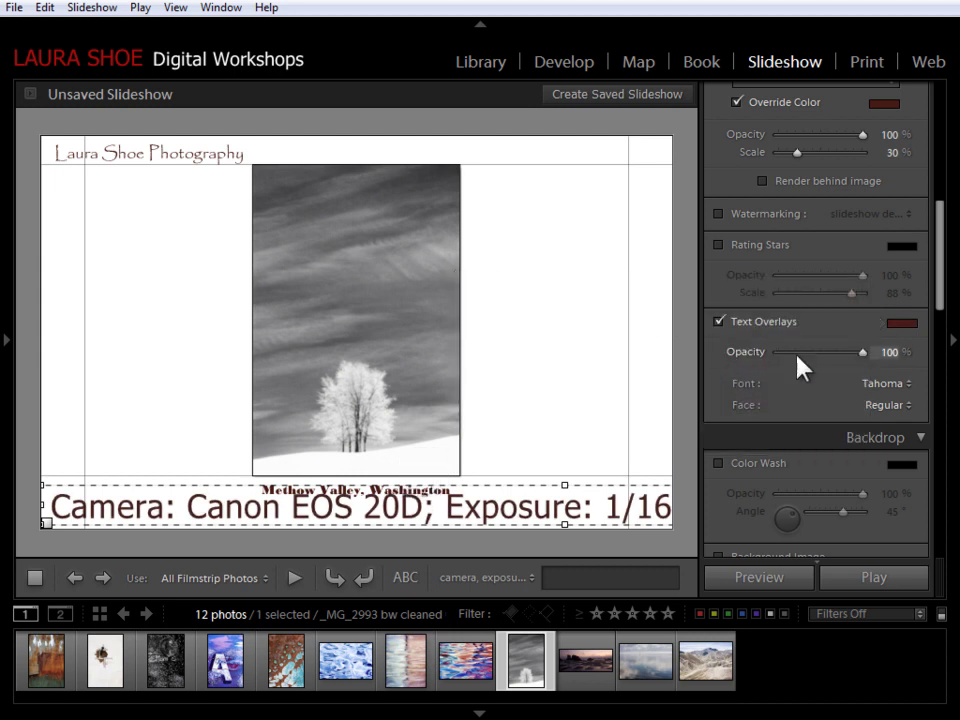
# Shrink the camera and exposure overlay to fit on the slide and center it beneath the title
pyautogui.moveTo(44, 490); pyautogui.dragTo(122, 507)
pyautogui.moveTo(350, 511); pyautogui.dragTo(167, 508)
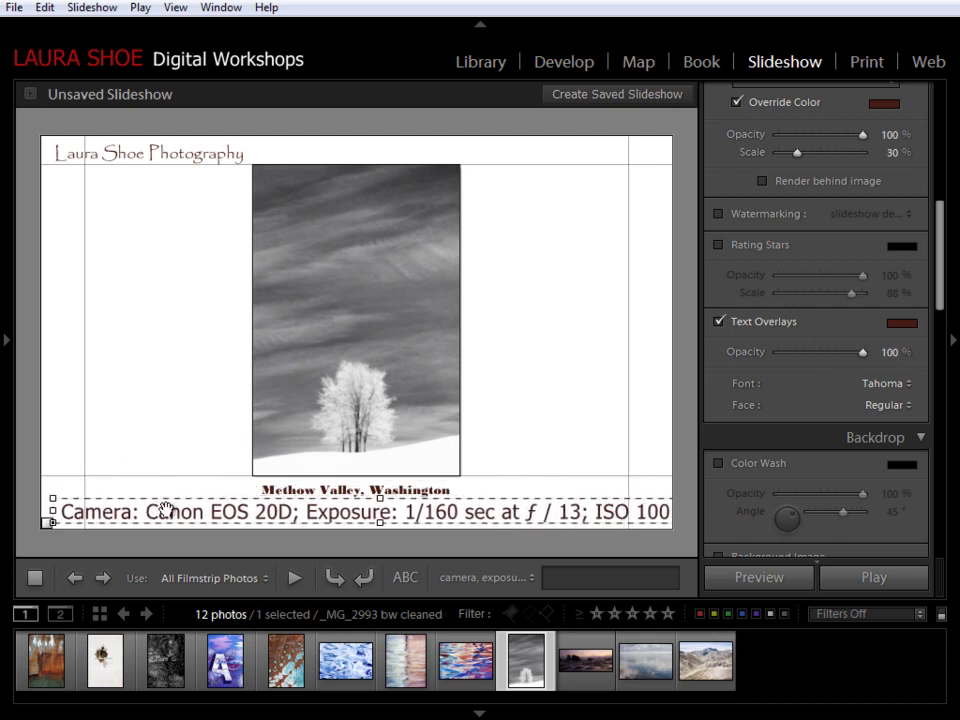
pyautogui.moveTo(62, 510); pyautogui.dragTo(118, 512)
pyautogui.moveTo(276, 512)
pyautogui.mouseDown()
pyautogui.moveTo(379, 514)
pyautogui.moveTo(269, 513)
pyautogui.mouseUp()
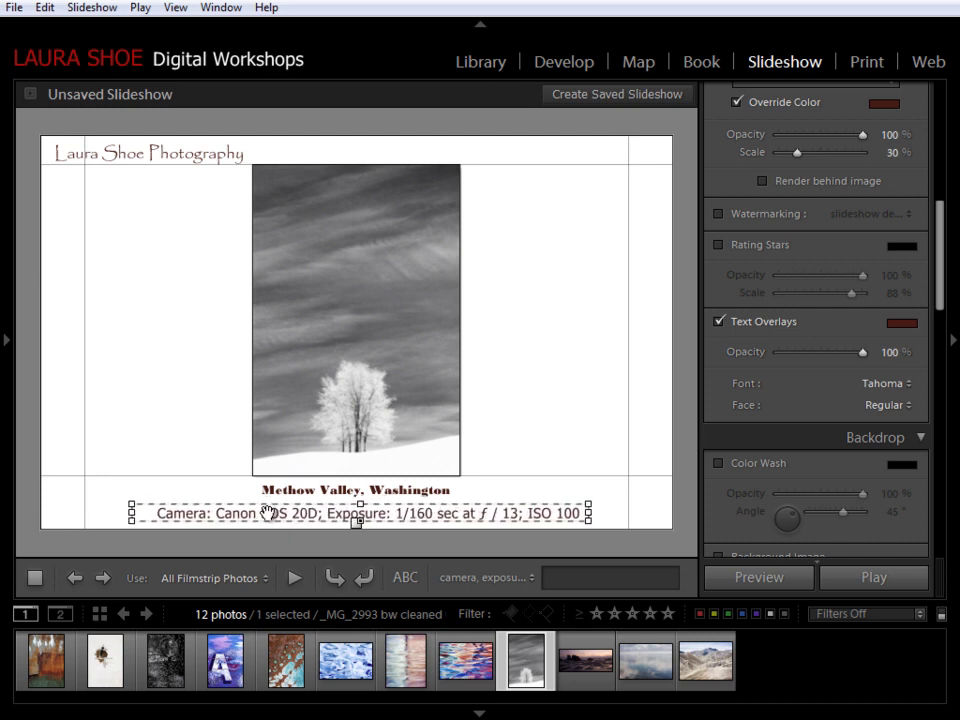
pyautogui.moveTo(131, 512); pyautogui.dragTo(188, 513)
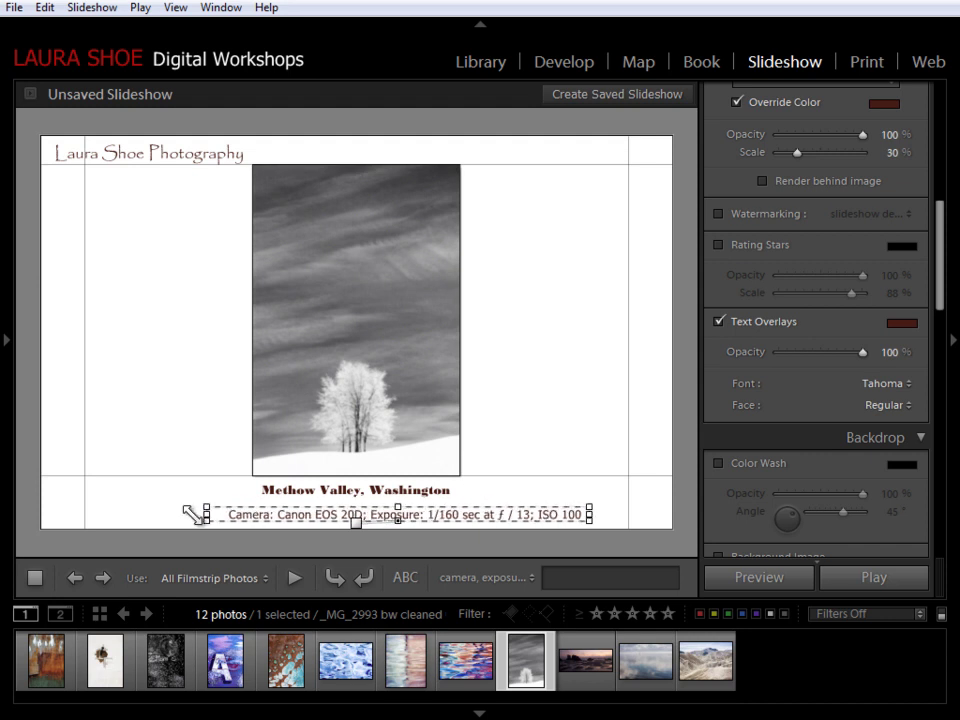
pyautogui.moveTo(281, 515); pyautogui.dragTo(240, 513)
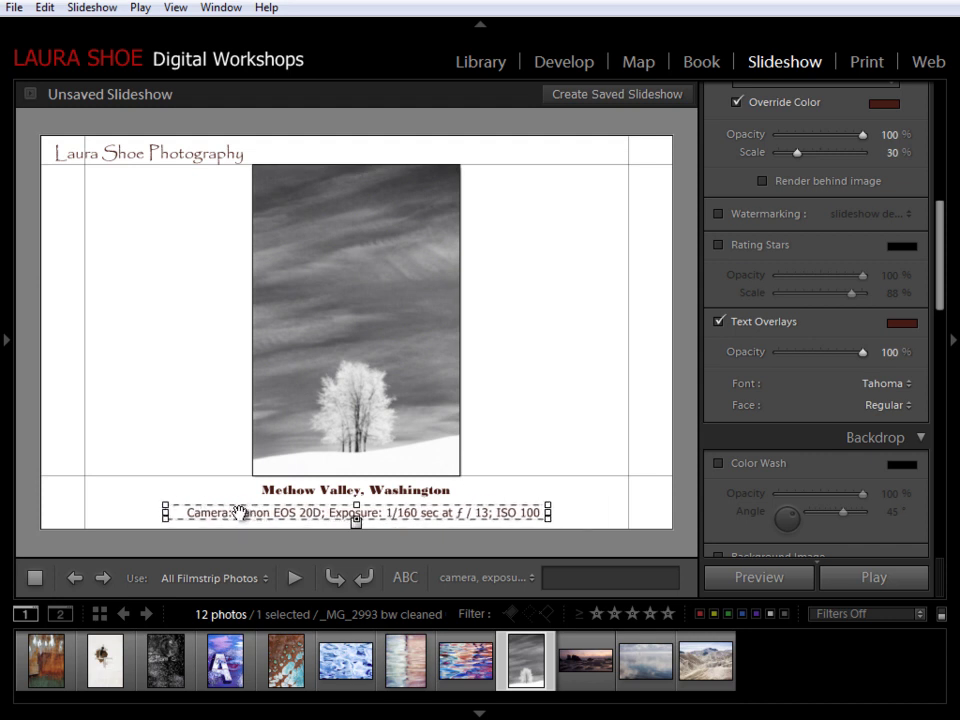
# Fine-tune the overlay's size and centered position directly under the title, and anchor it to the photo's bottom center
pyautogui.moveTo(176, 514); pyautogui.dragTo(285, 515)
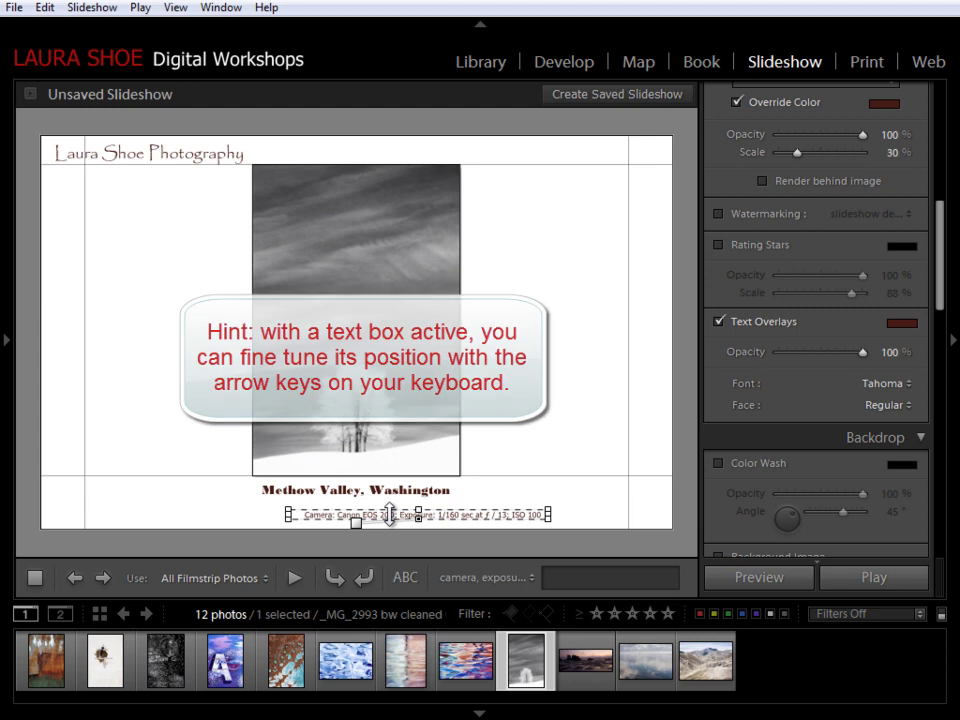
pyautogui.moveTo(398, 508); pyautogui.dragTo(338, 507)
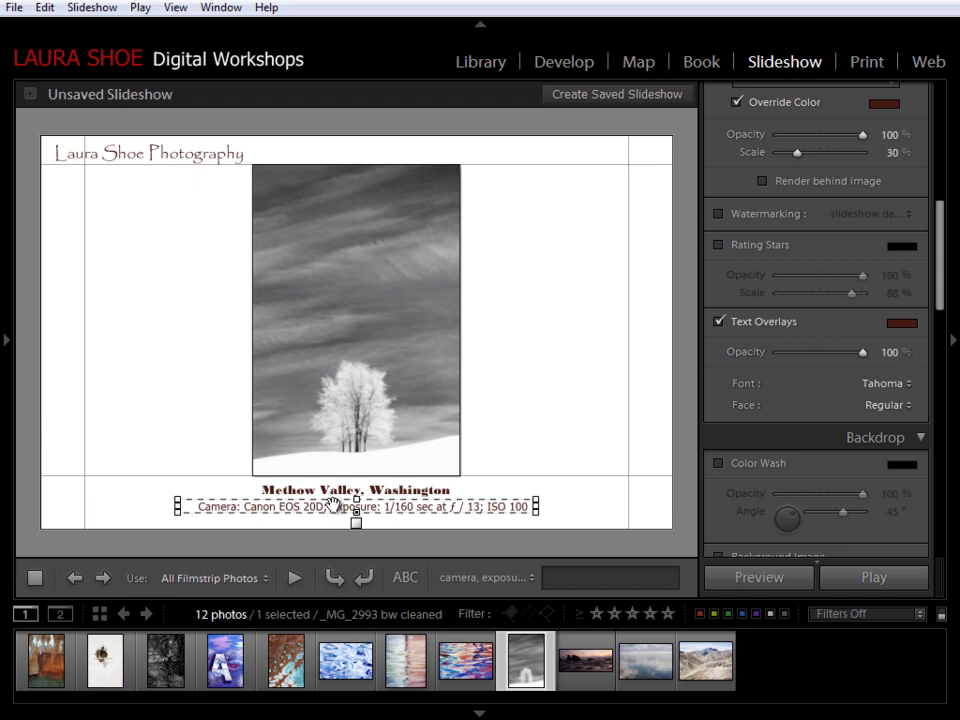
pyautogui.moveTo(354, 500); pyautogui.dragTo(353, 477)
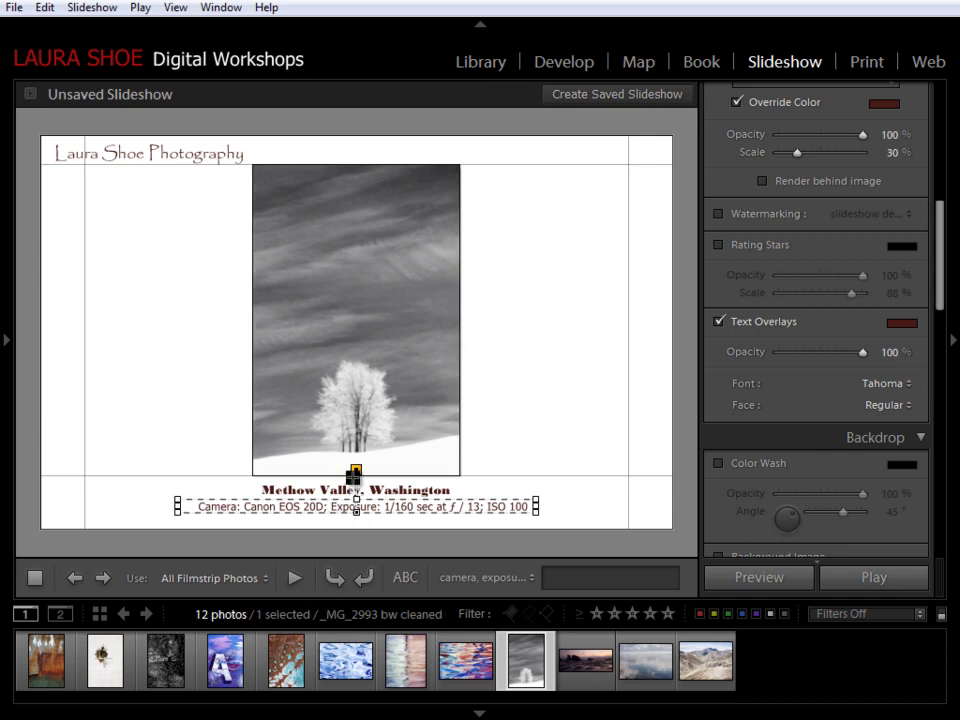
# Check the first photo's slide text, inspect its title metadata in the Library module, and return to Slideshow
pyautogui.click(649, 511)
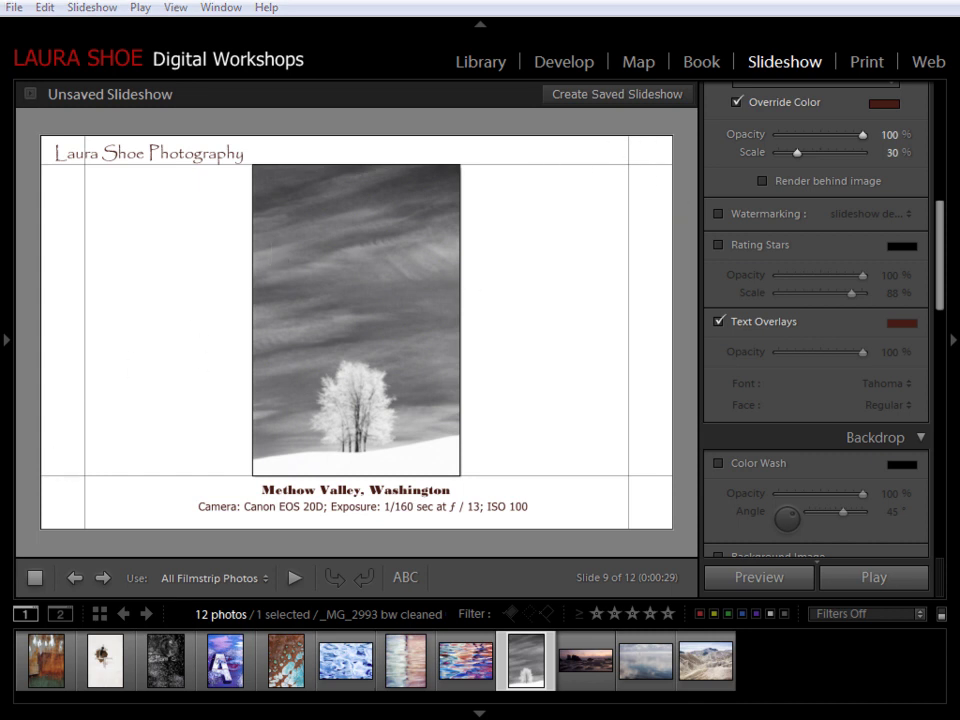
pyautogui.click(42, 660)
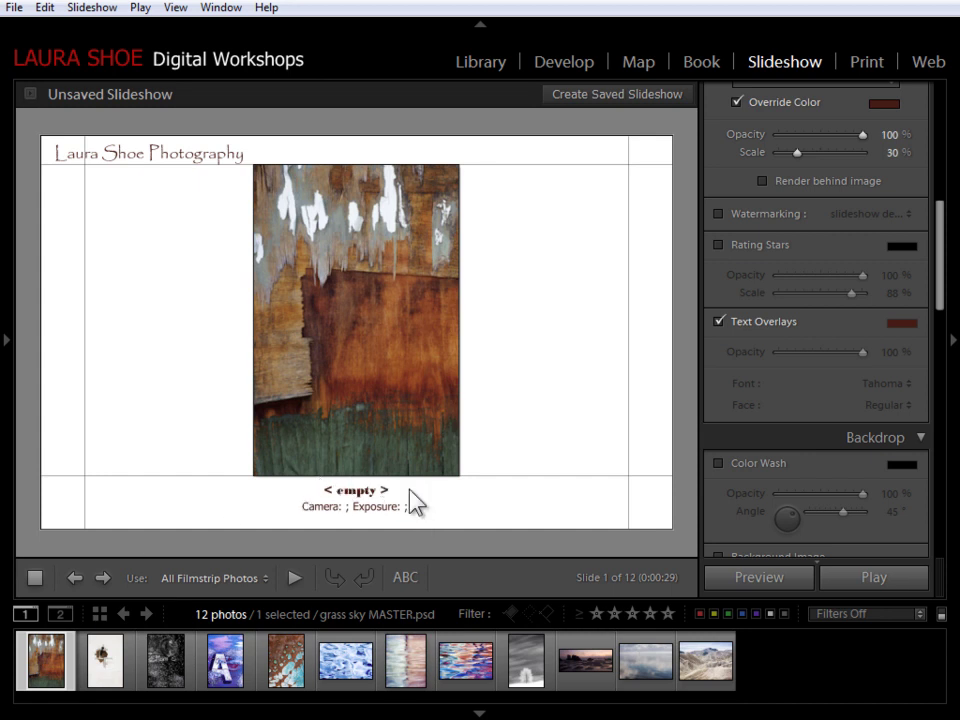
pyautogui.click(489, 63)
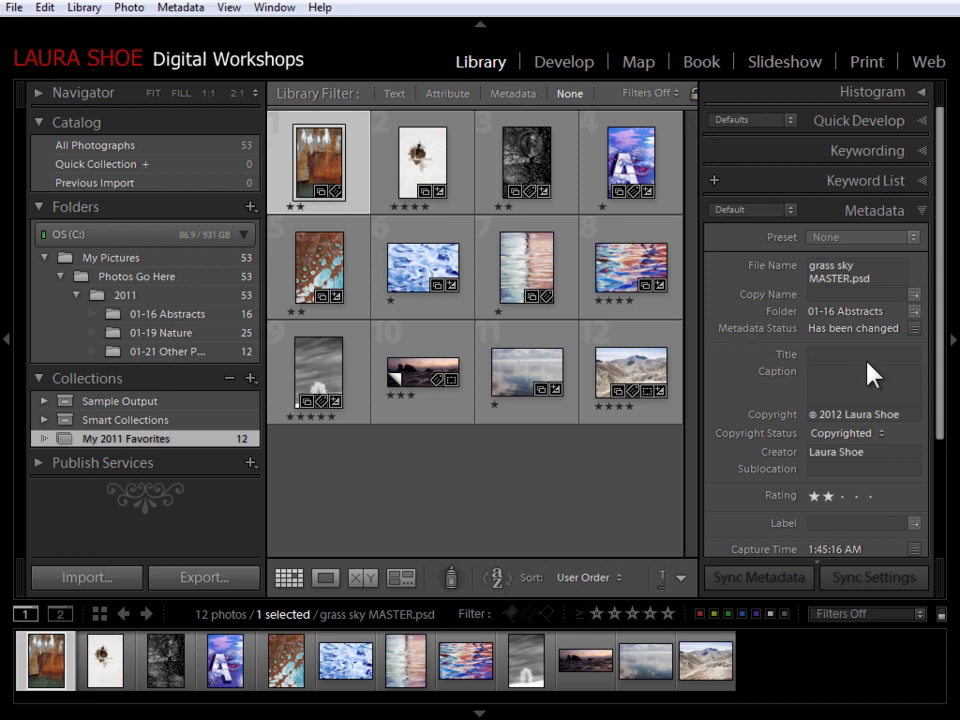
pyautogui.click(793, 72)
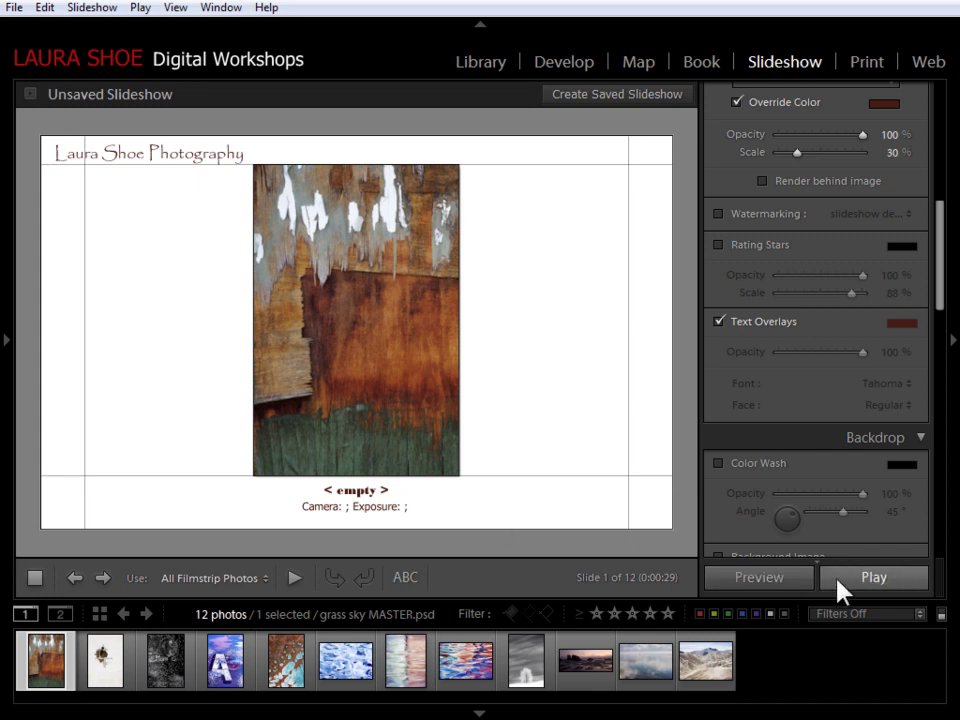
# Preview the slideshow from the first photo to check the overlays on slides lacking metadata, and stop playback
pyautogui.click(761, 576)
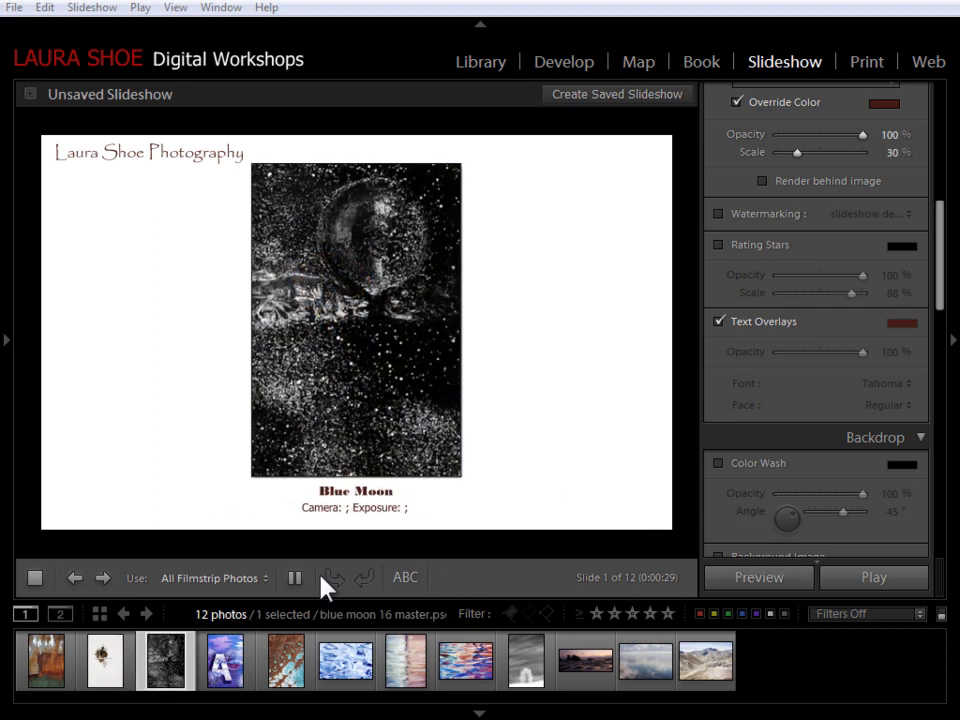
pyautogui.click(33, 578)
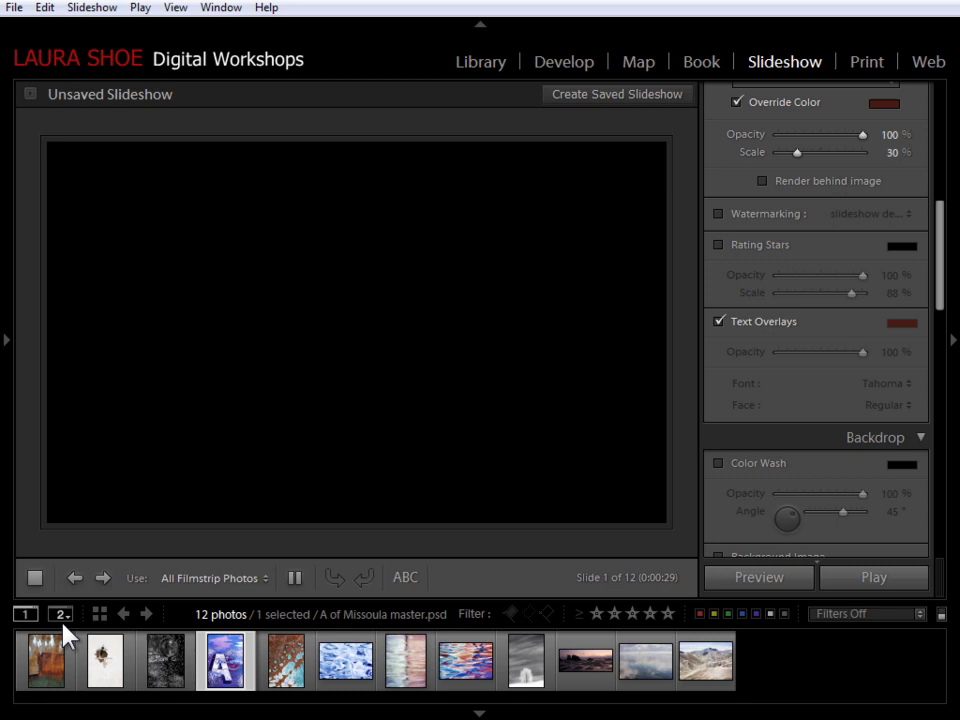
pyautogui.click(30, 670)
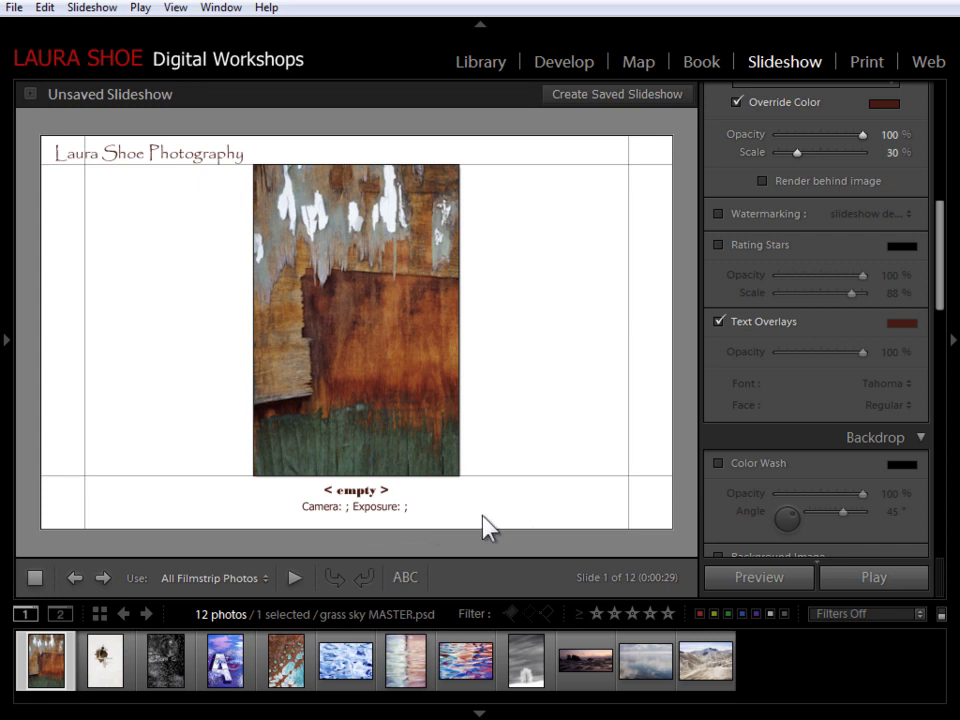
pyautogui.click(768, 590)
pyautogui.click(296, 580)
pyautogui.click(295, 580)
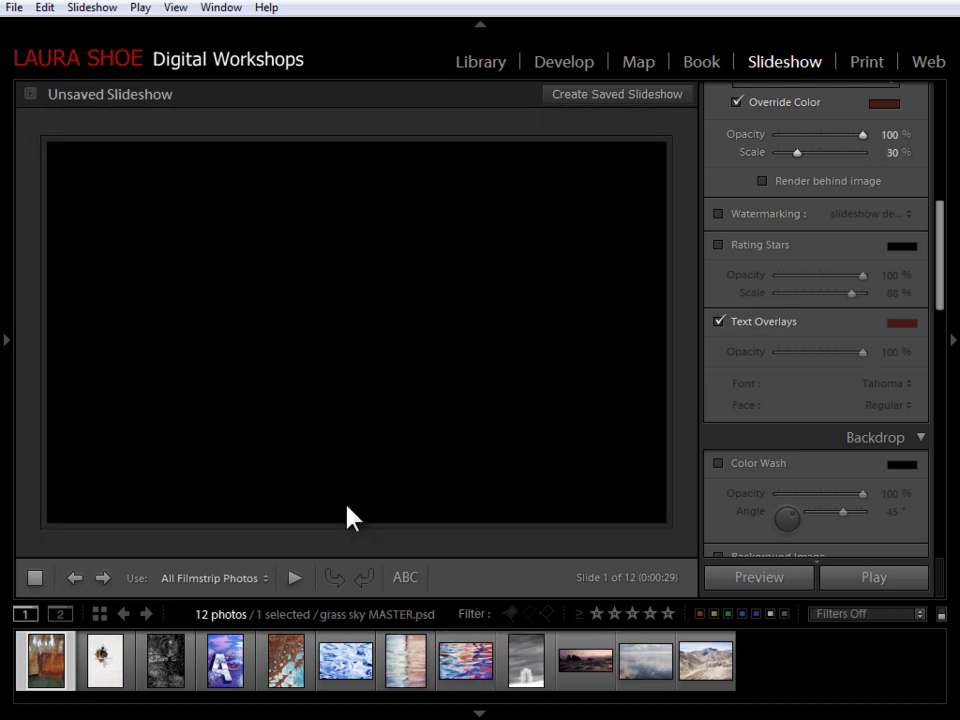
pyautogui.click(35, 578)
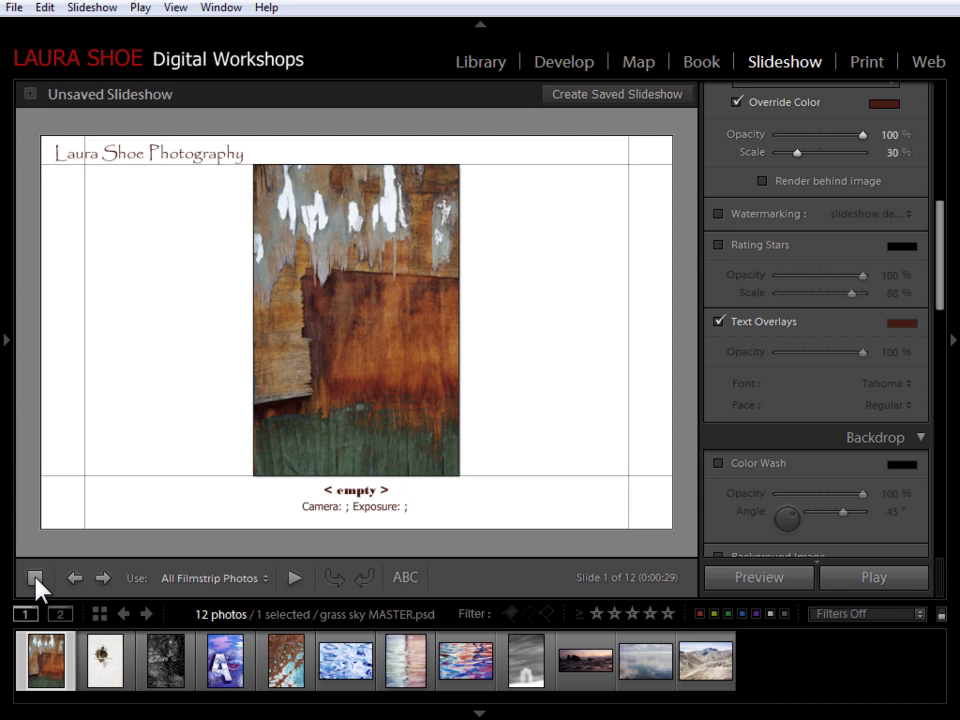
# Remove the "Camera:" and "Exposure:" labels from the text template of the overlay beneath the title
pyautogui.click(366, 507)
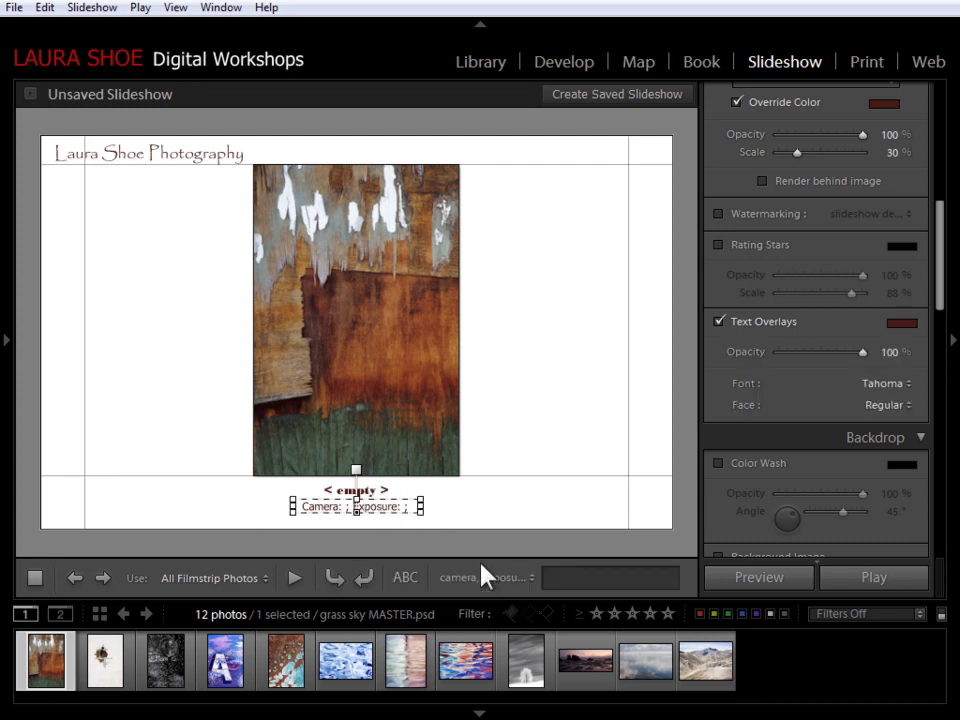
pyautogui.click(528, 580)
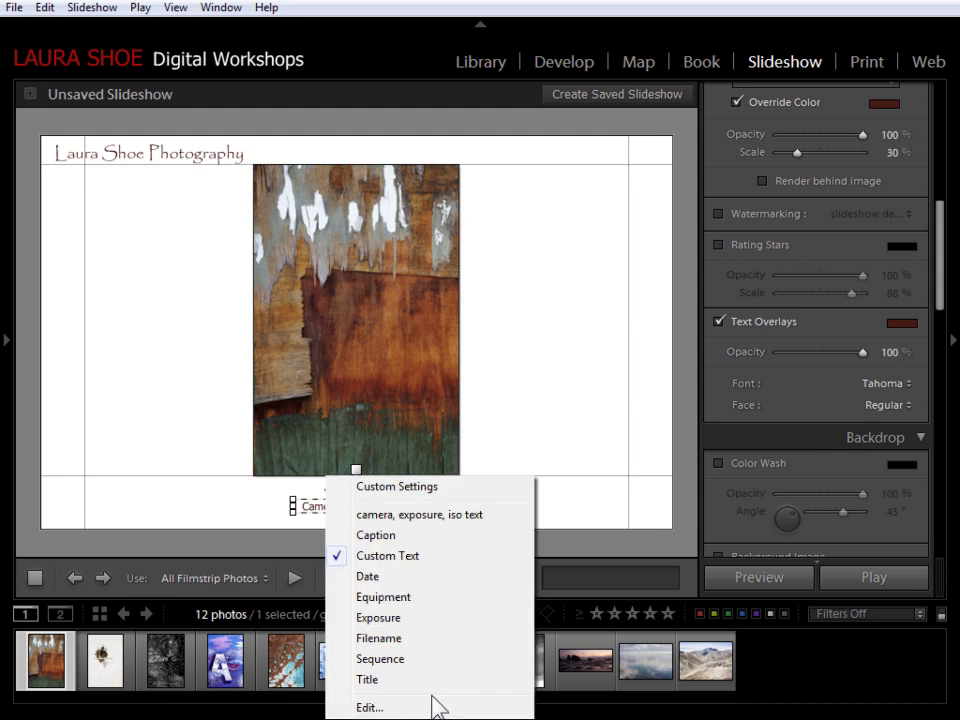
pyautogui.click(436, 704)
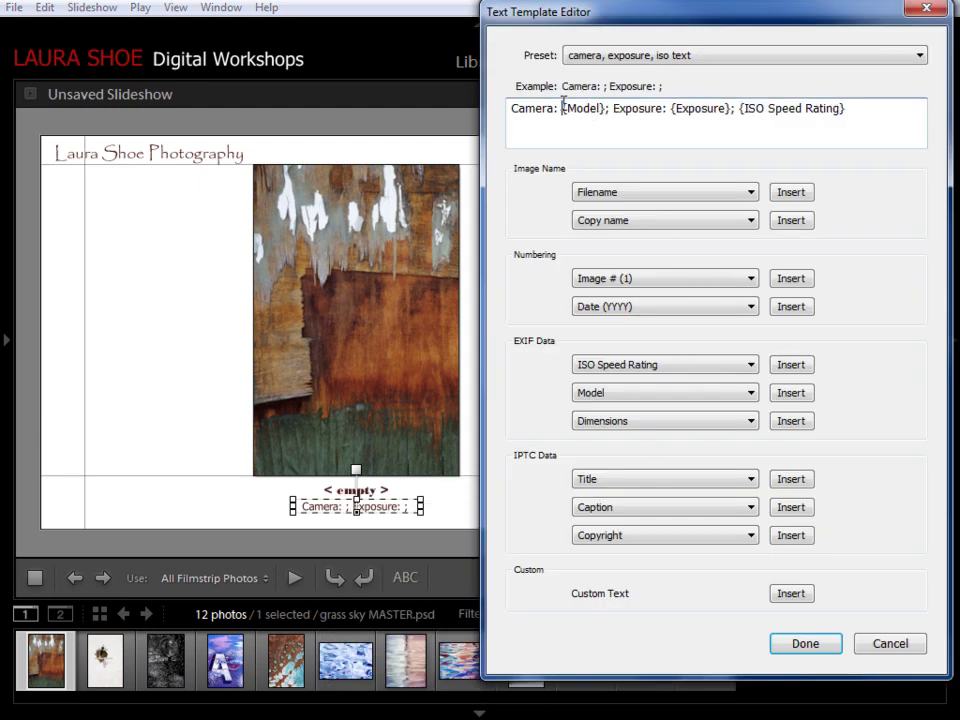
pyautogui.moveTo(563, 108); pyautogui.dragTo(513, 108)
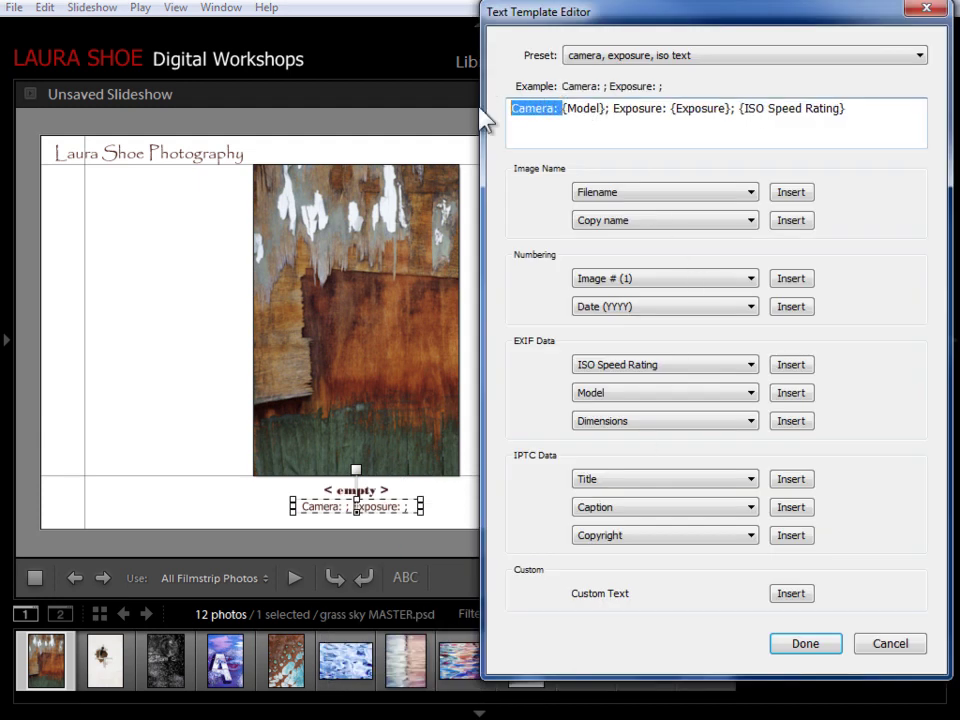
pyautogui.press('BackSpace')
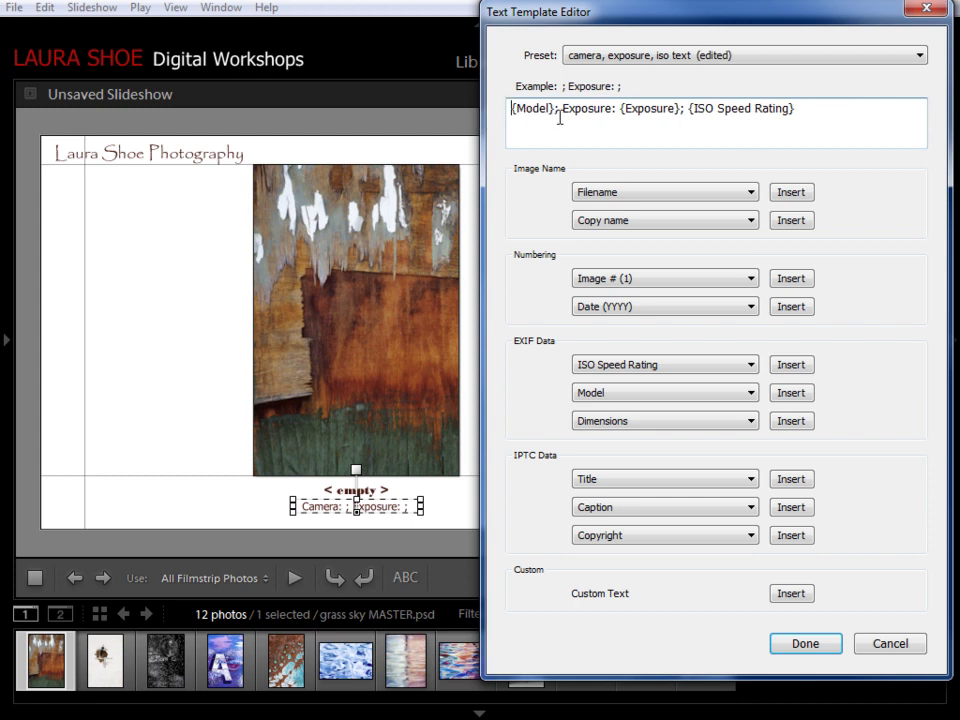
pyautogui.moveTo(561, 108); pyautogui.dragTo(621, 105)
pyautogui.press('BackSpace')
# Replace the semicolons in the template with extra spaces, leaving only the Model, Exposure and ISO Speed Rating tokens
pyautogui.moveTo(559, 108); pyautogui.dragTo(554, 108)
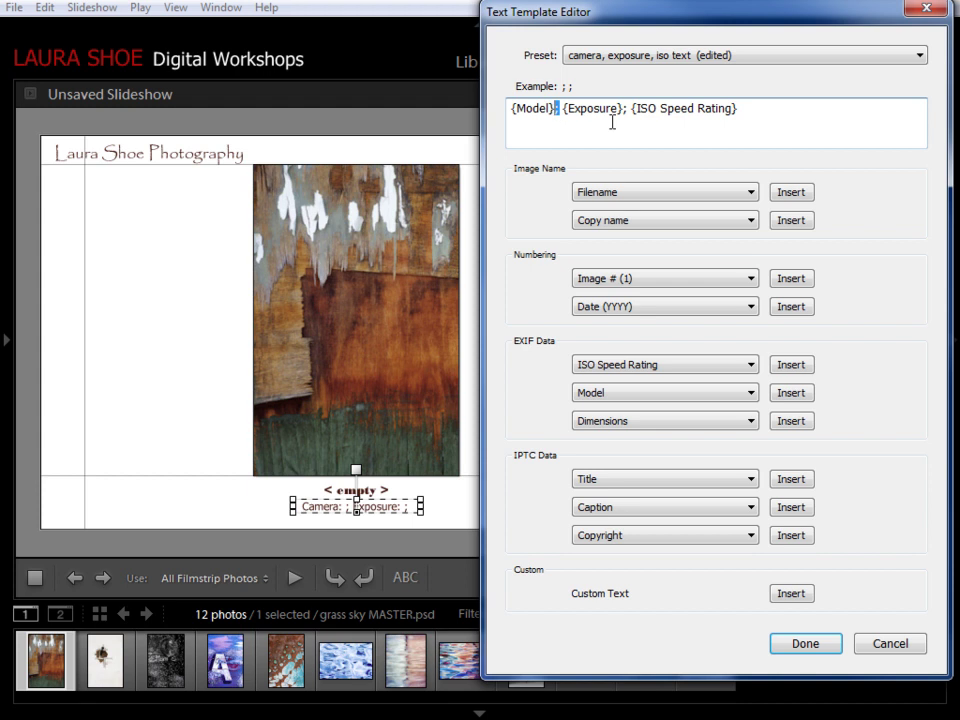
pyautogui.press('BackSpace')
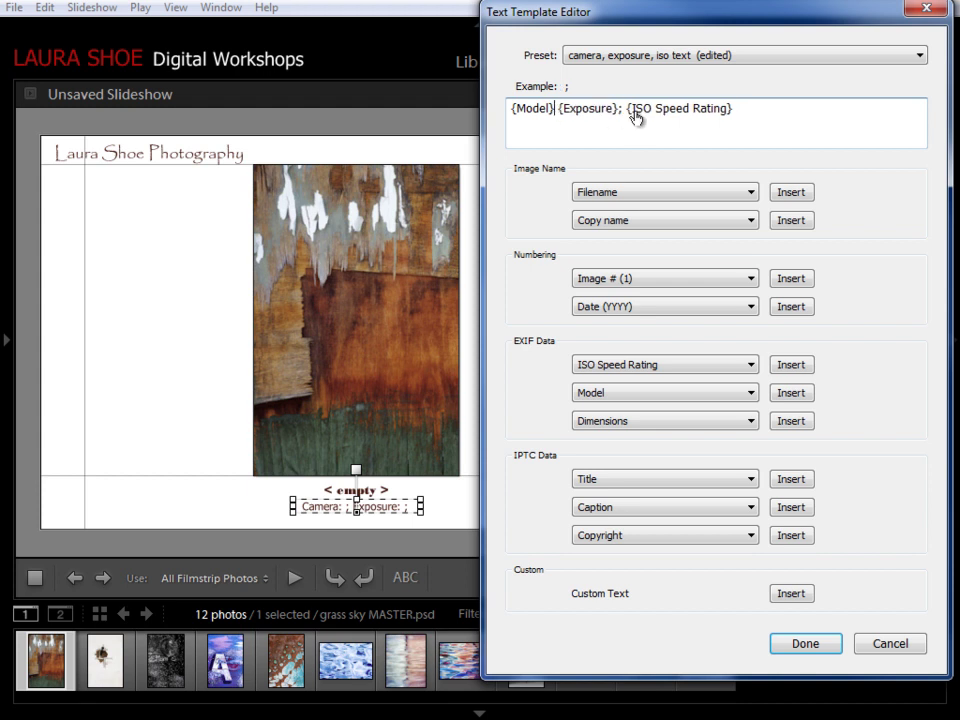
pyautogui.click(624, 107)
pyautogui.press('BackSpace')
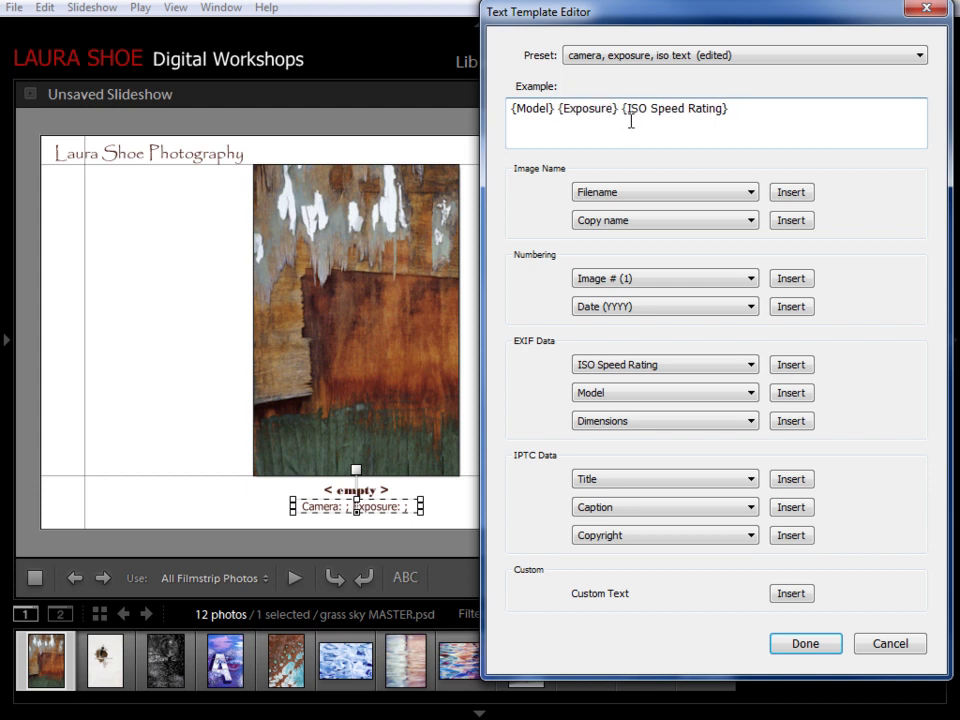
pyautogui.click(553, 108)
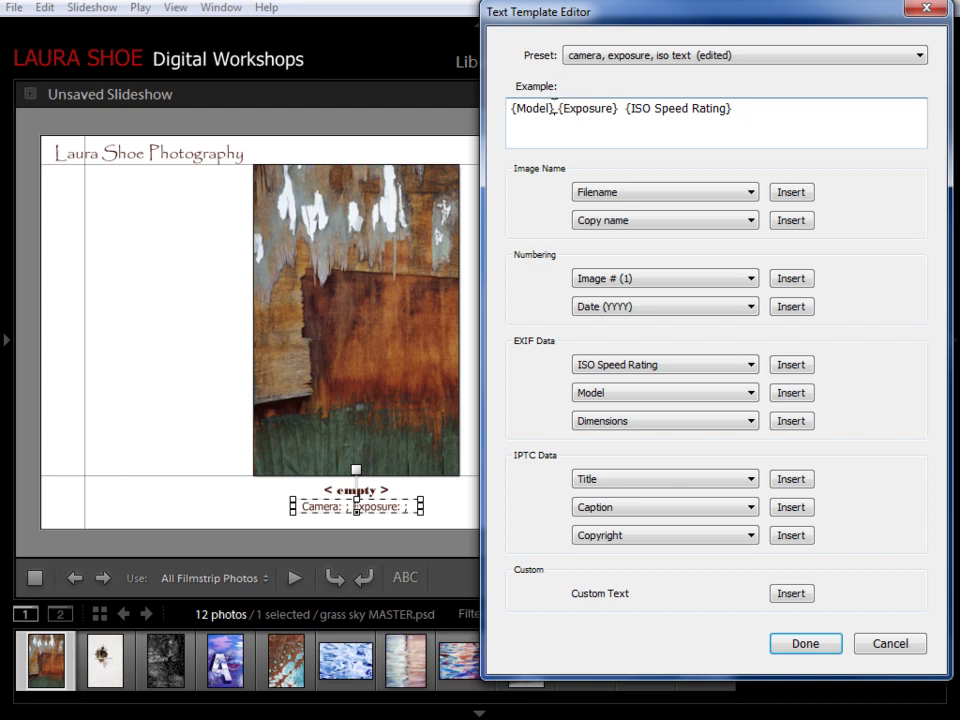
pyautogui.write(',')
pyautogui.press('BackSpace')
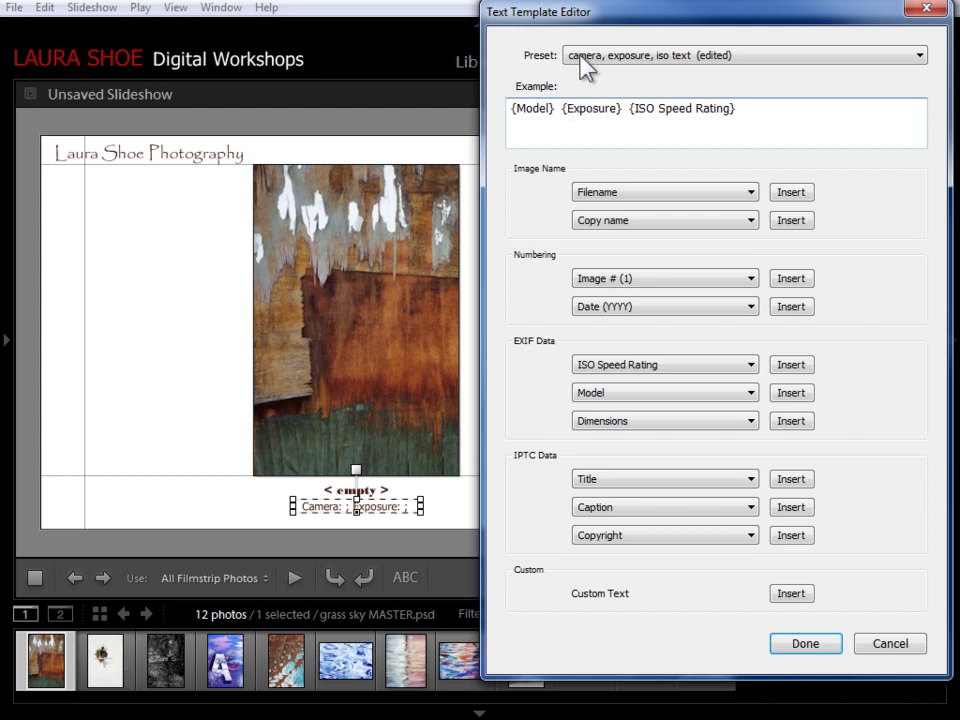
# Update the preset "camera, exposure, iso text" with the edited template, apply it to the overlay and deselect the overlay
pyautogui.click(617, 56)
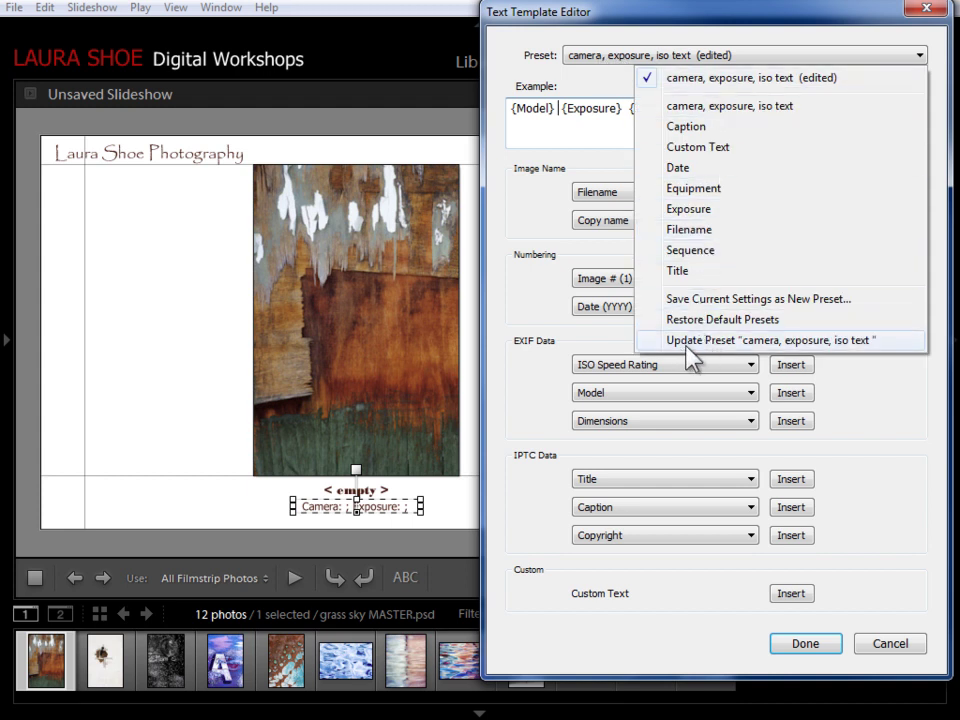
pyautogui.click(790, 342)
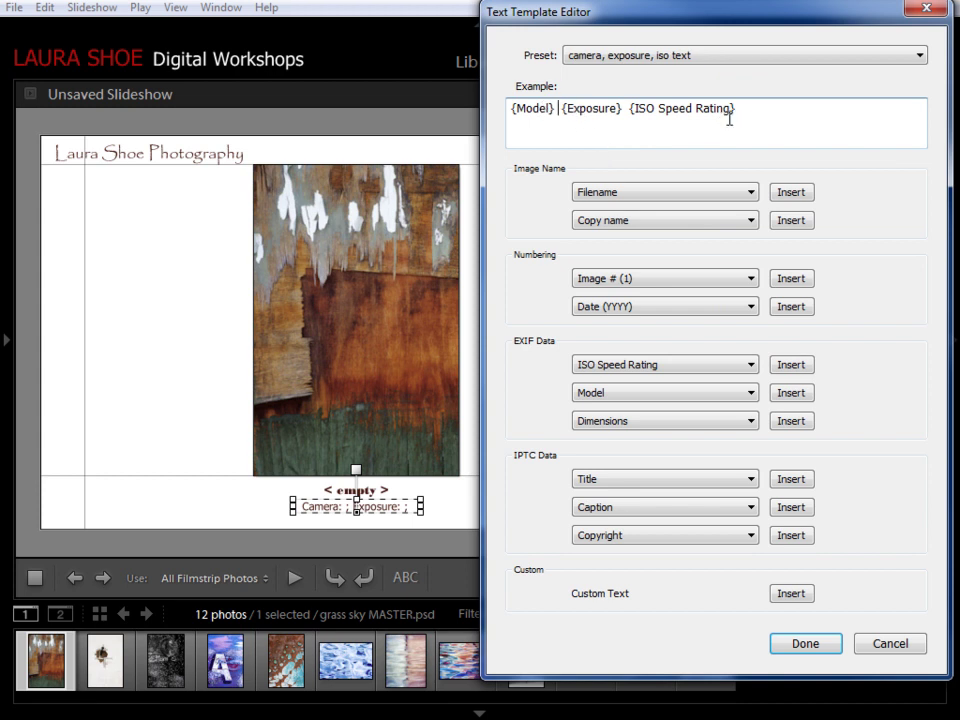
pyautogui.click(804, 646)
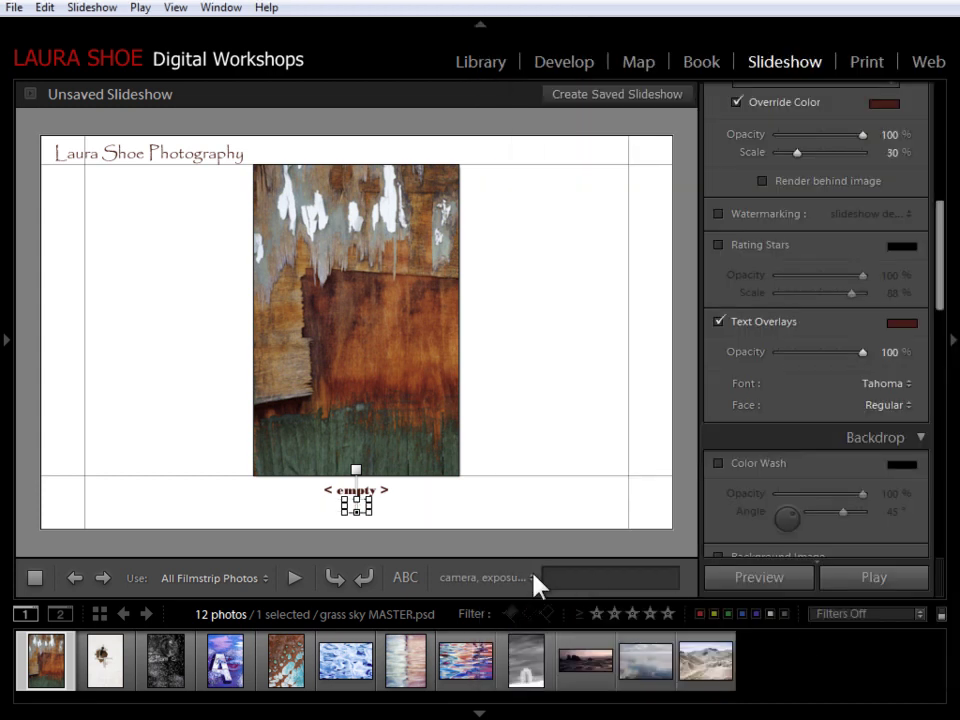
pyautogui.click(683, 520)
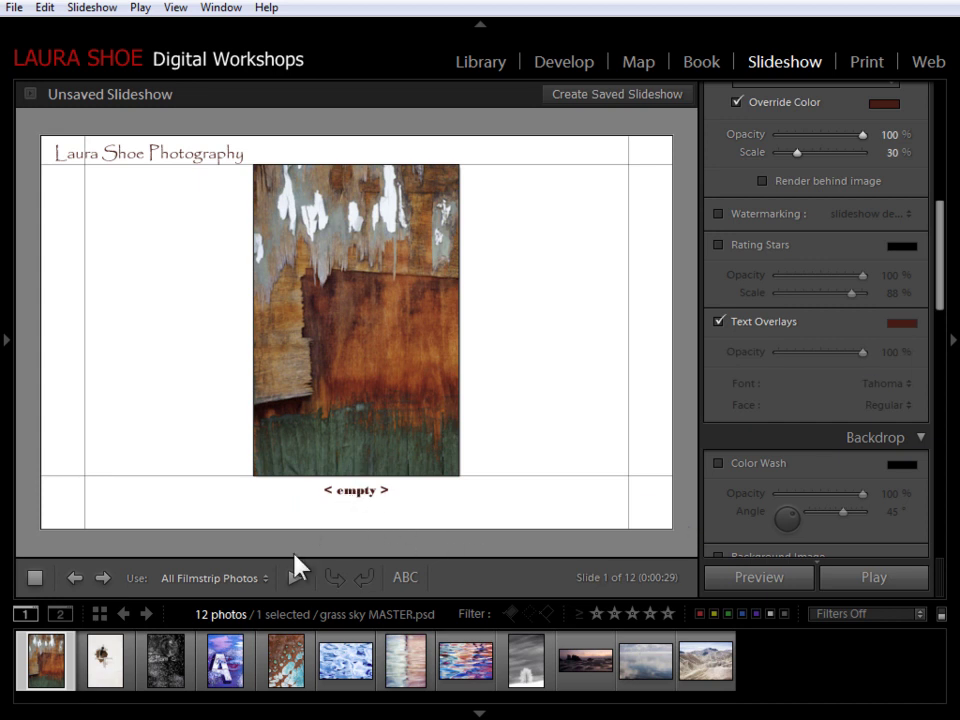
# Check the revised overlay on the second photo, and preview the slideshow from the first photo through the snowy tree slide
pyautogui.click(105, 658)
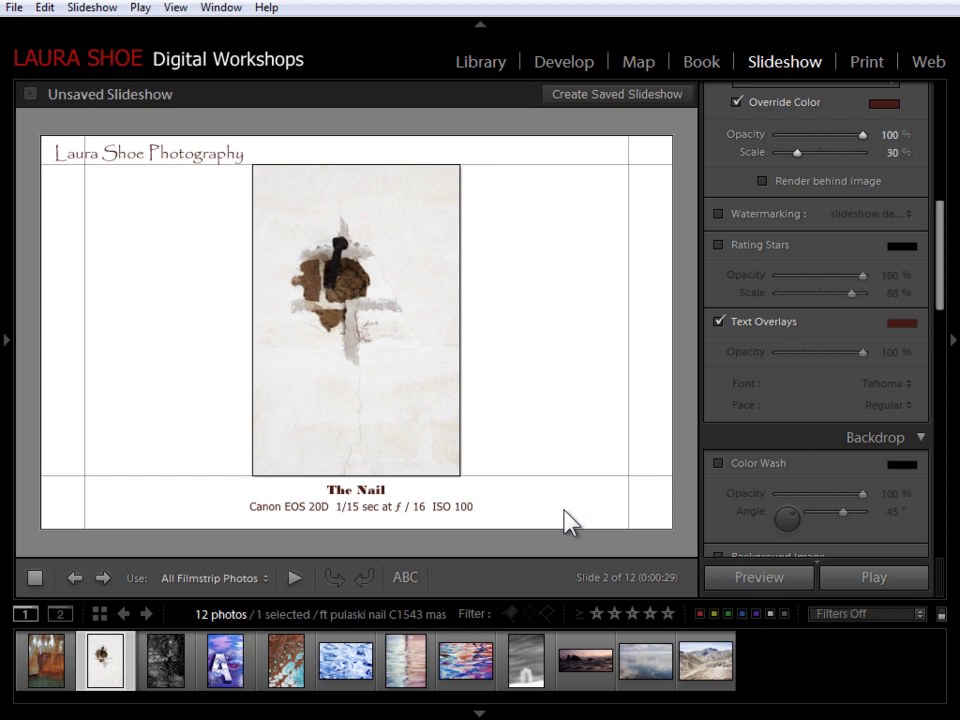
pyautogui.click(70, 670)
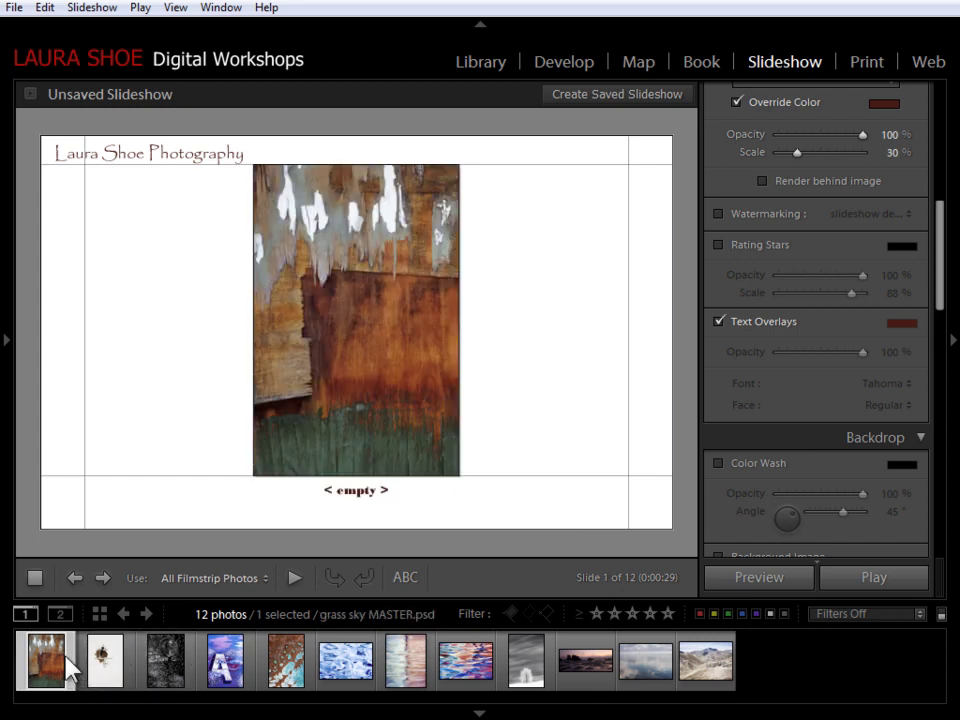
pyautogui.click(756, 576)
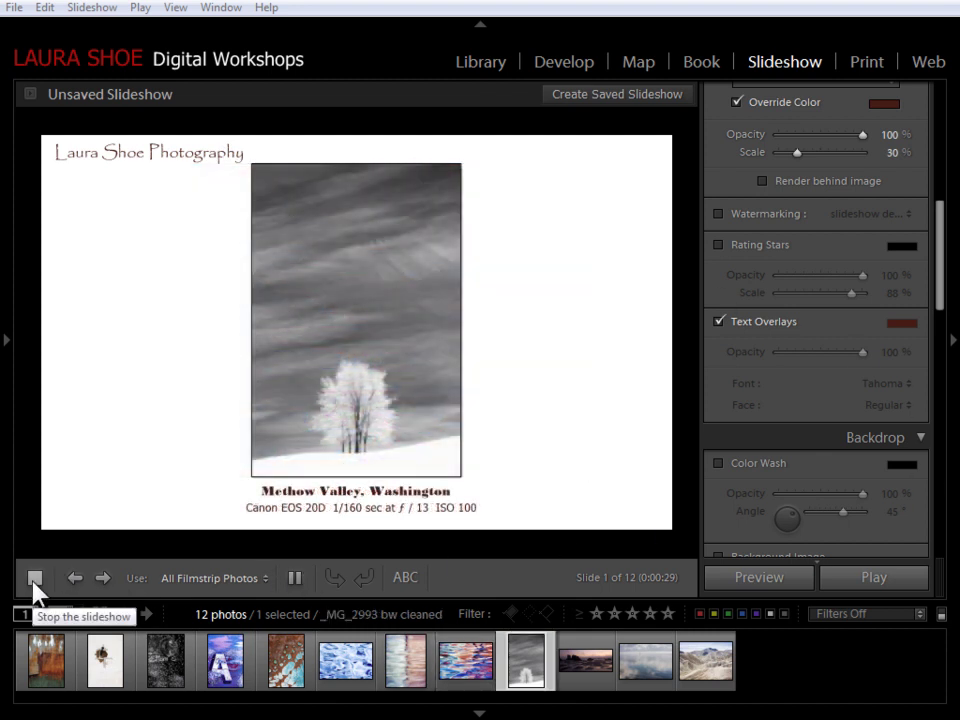
pyautogui.click(34, 580)
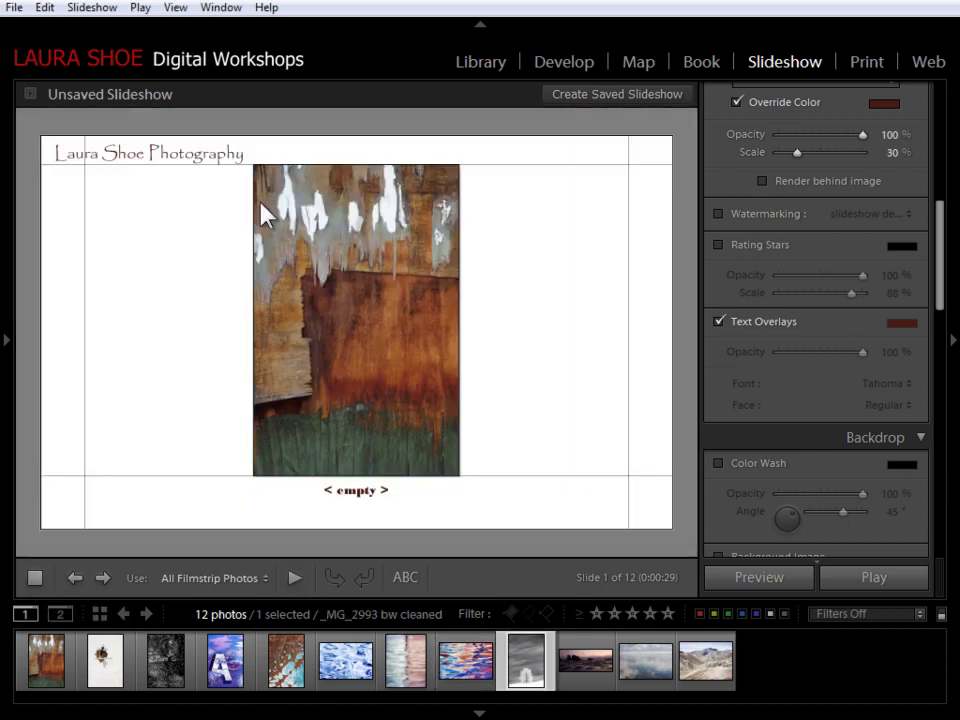
# Scale the identity plate down slightly so it clears the photo, and show the snowy tree slide
pyautogui.click(178, 156)
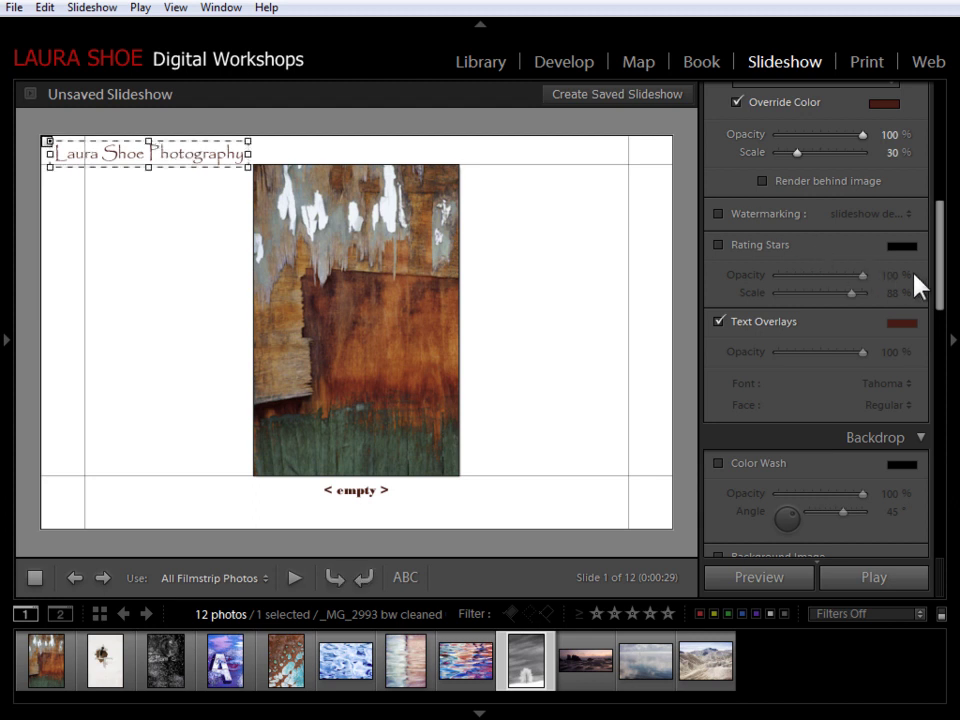
pyautogui.moveTo(943, 294); pyautogui.dragTo(948, 243)
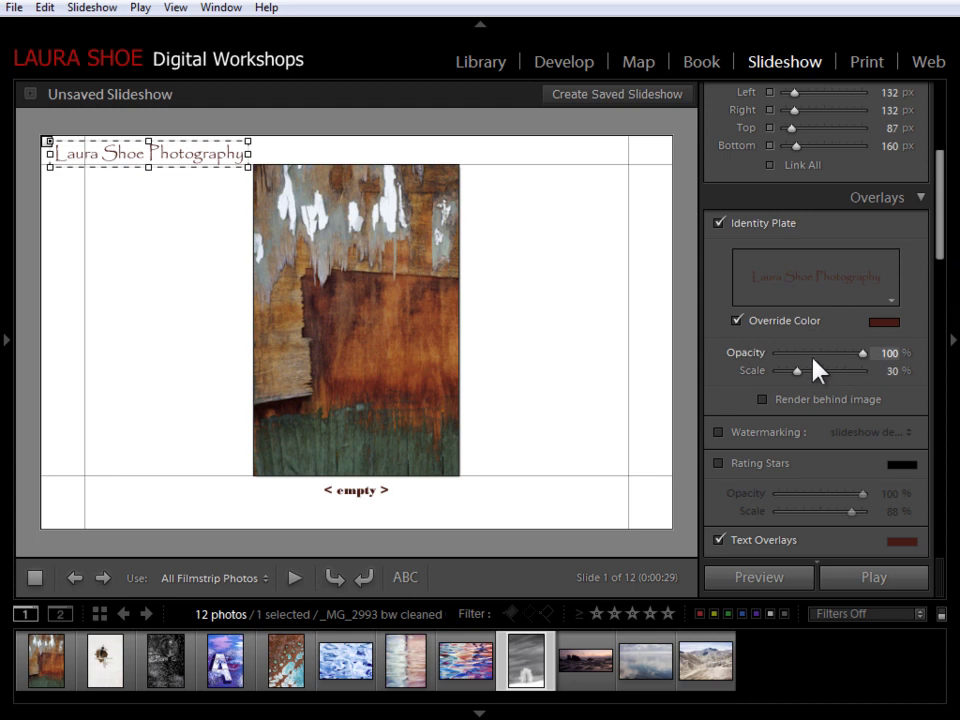
pyautogui.moveTo(797, 370); pyautogui.dragTo(794, 371)
pyautogui.click(548, 656)
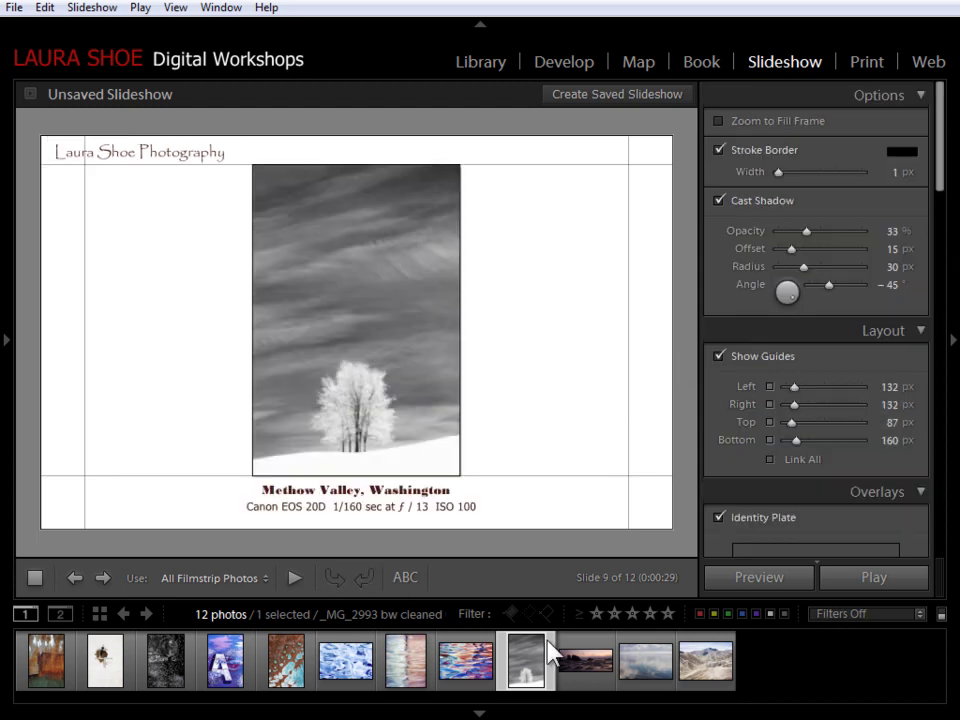